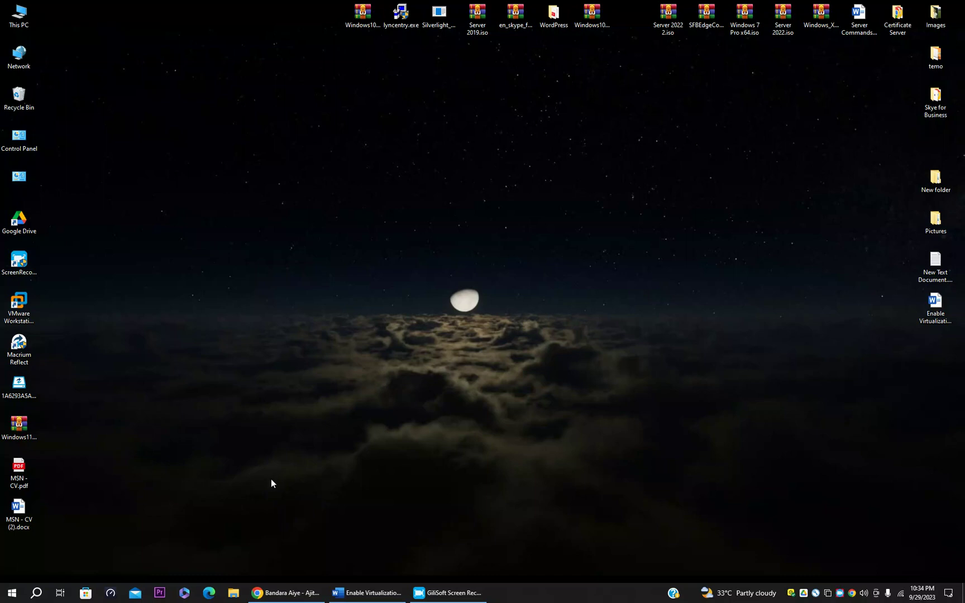
- Open the Play Store and look through the app charts, recommendations and category sections on the Apps page
click(3, 588)
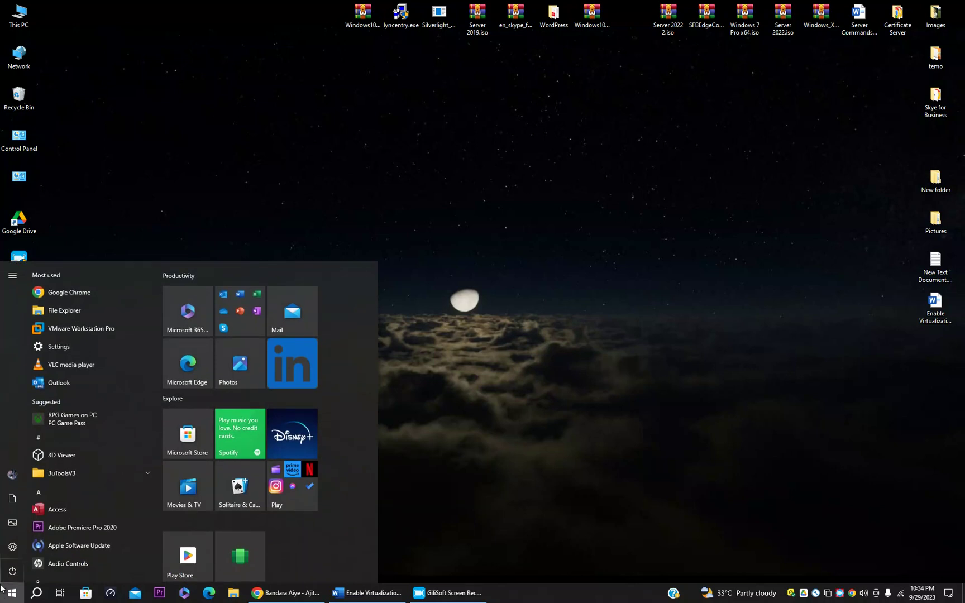
click(192, 551)
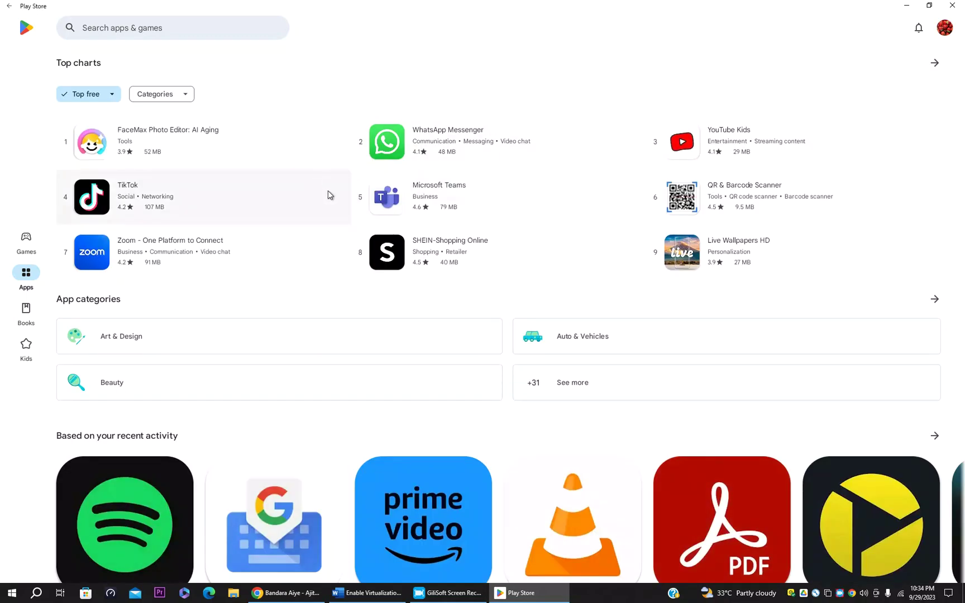
scroll(487, 209, down, 2)
scroll(488, 205, down, 9)
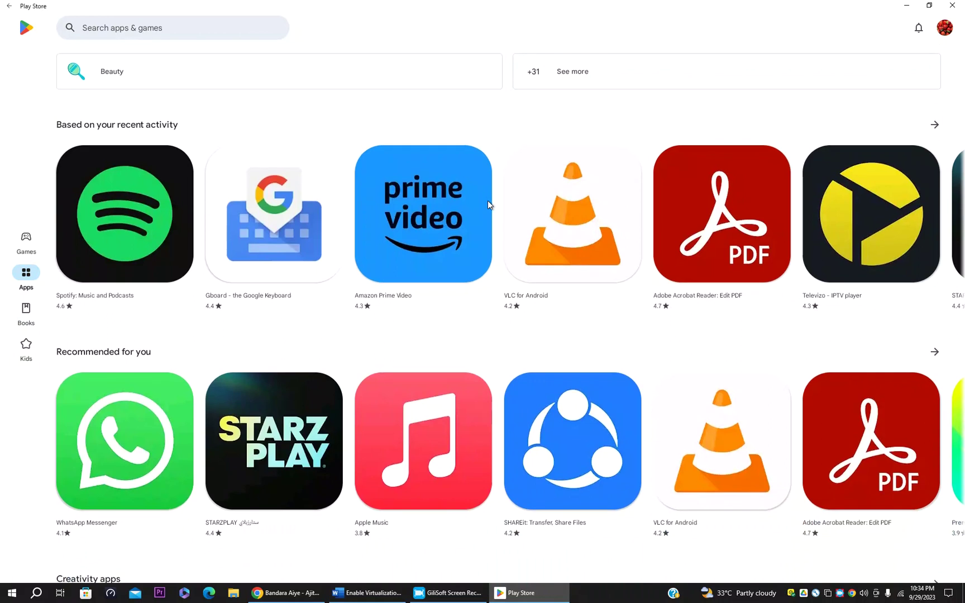
scroll(487, 199, down, 11)
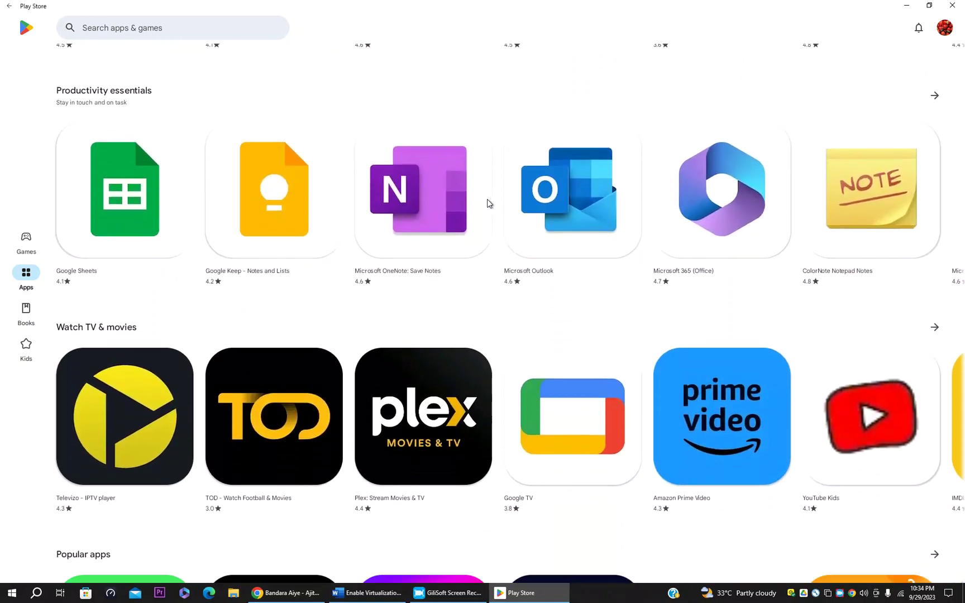
scroll(487, 198, down, 2)
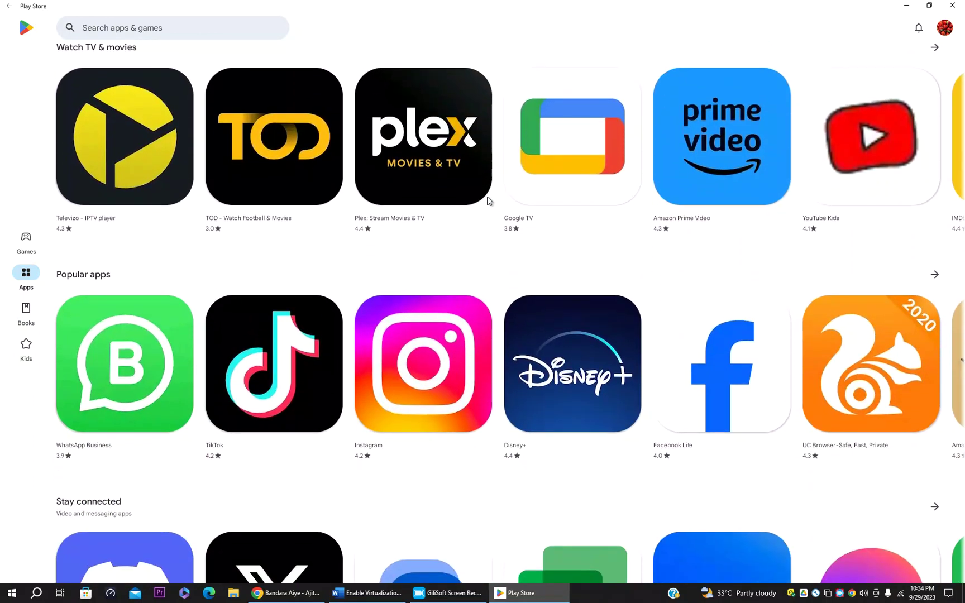
scroll(487, 201, down, 6)
scroll(489, 197, up, 10)
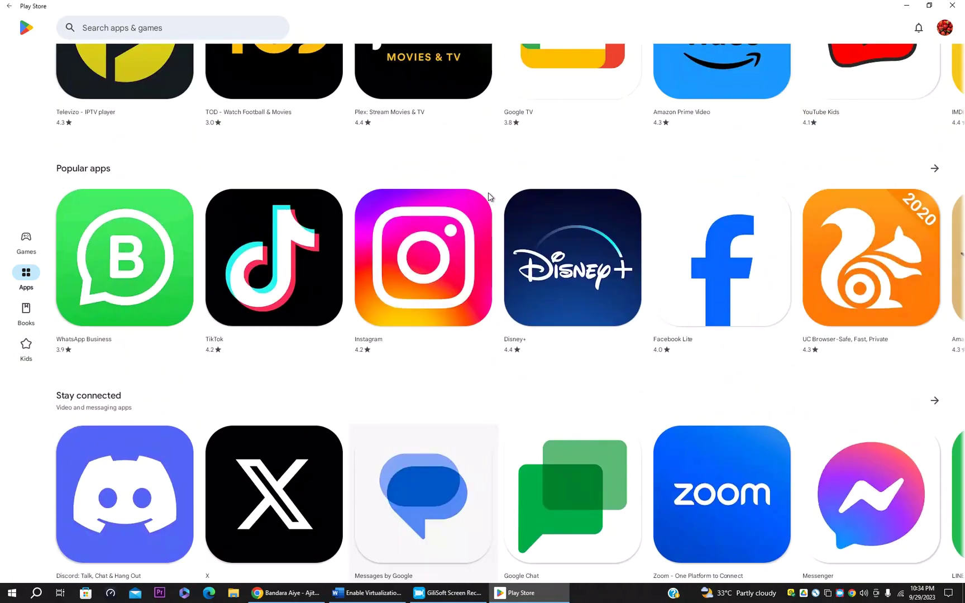
scroll(489, 196, up, 18)
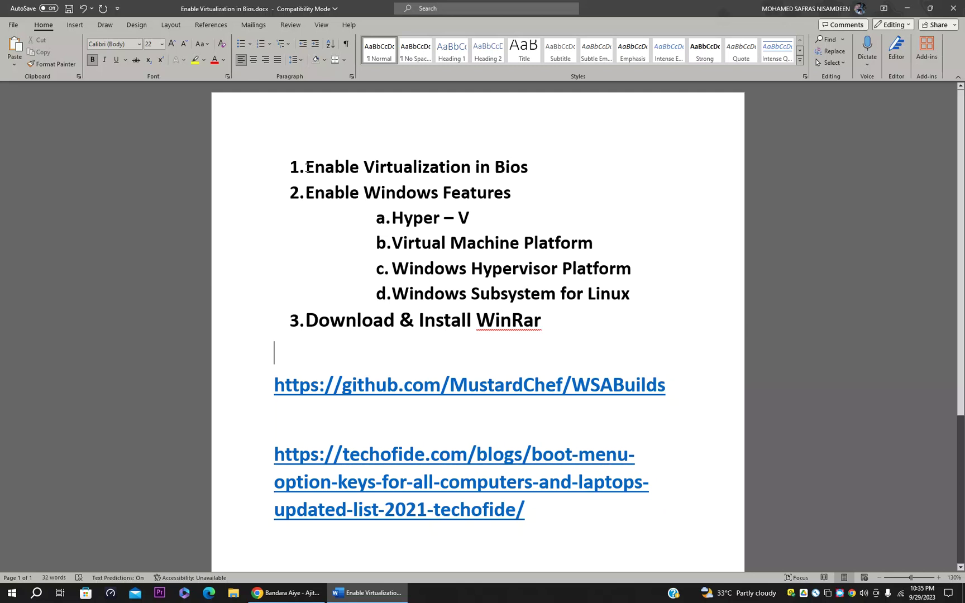
- Check the virtualization status in Task Manager's CPU performance details for the "Enable Virtualization in Bios" item in the Word checklist
drag(307, 167, 538, 167)
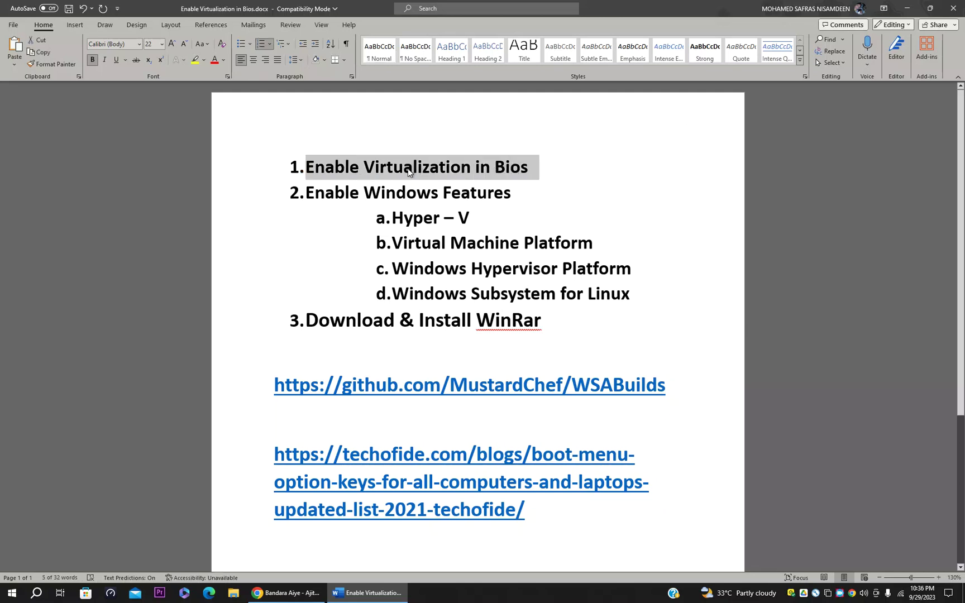
click(528, 170)
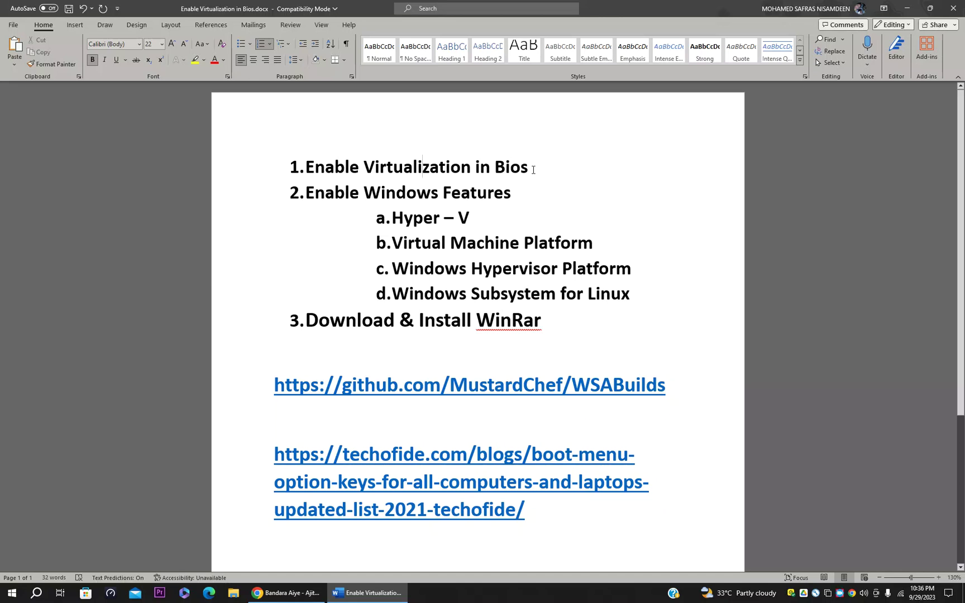
right_click(435, 590)
click(465, 540)
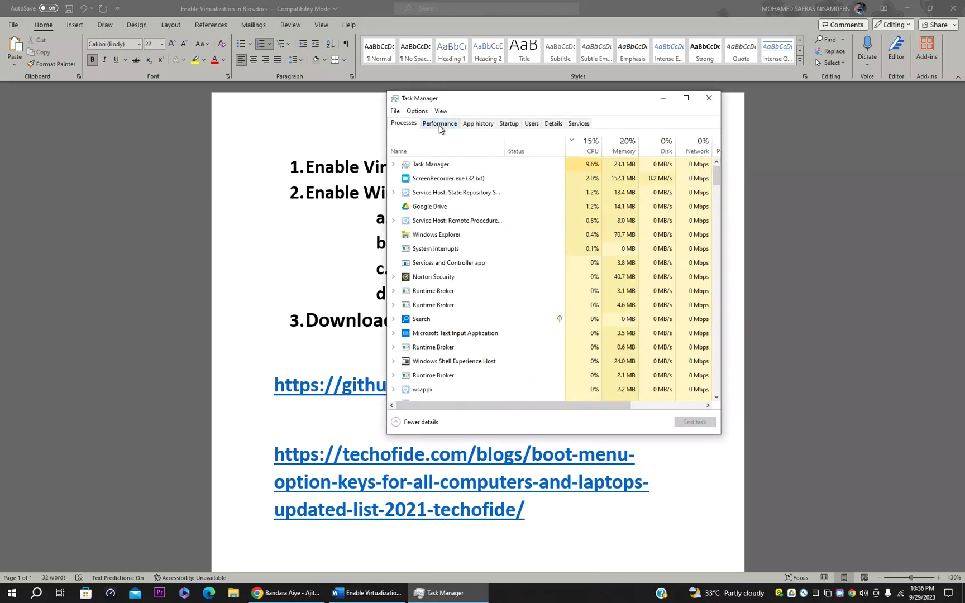
click(440, 124)
click(435, 156)
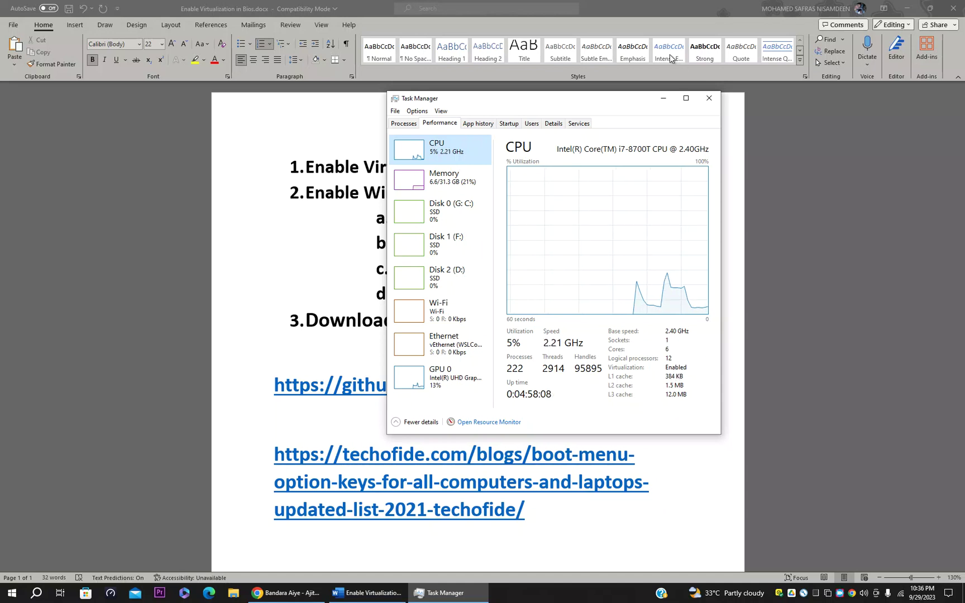
click(665, 98)
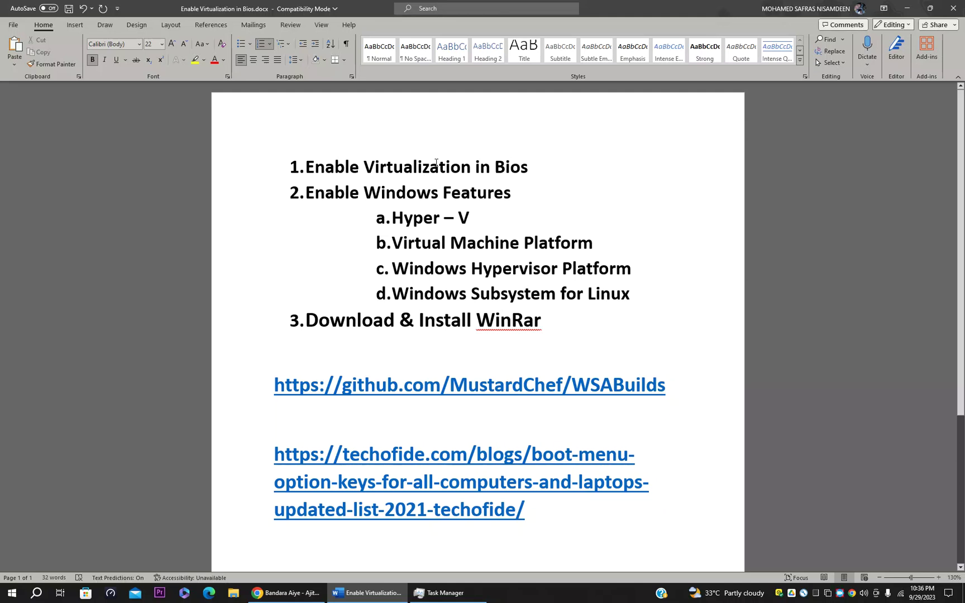
drag(307, 168, 540, 167)
click(511, 189)
drag(305, 194, 483, 194)
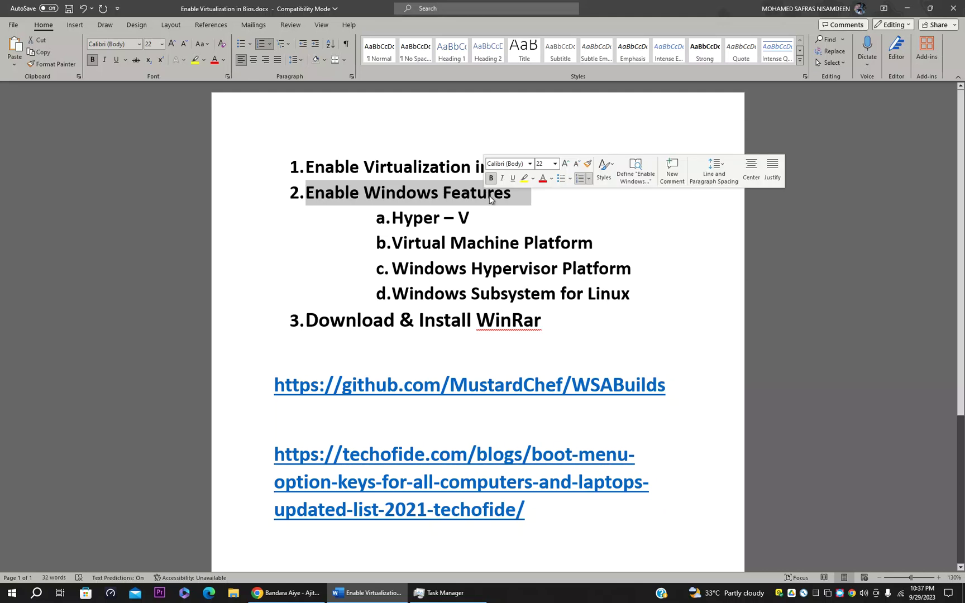
click(40, 596)
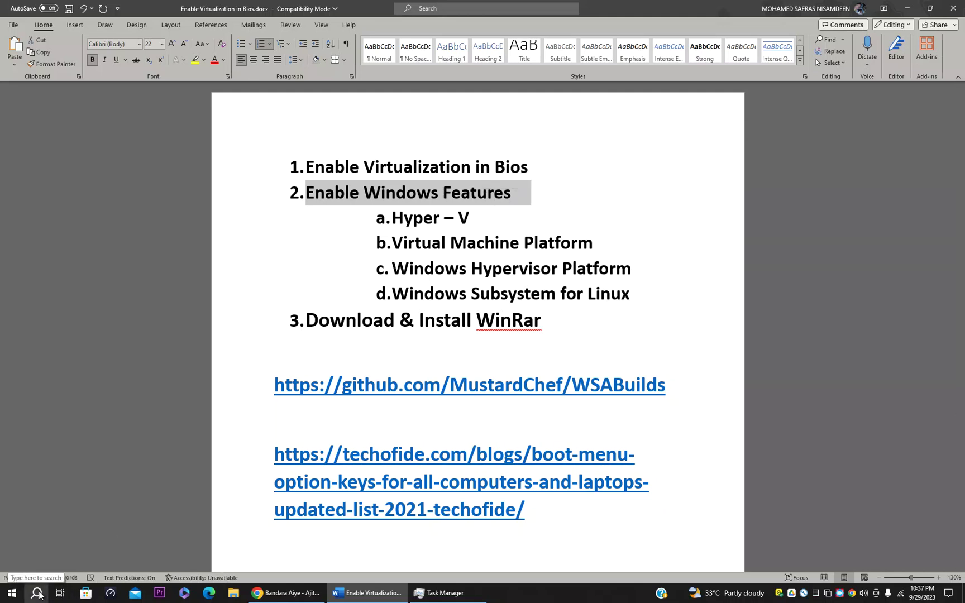
text(windows)
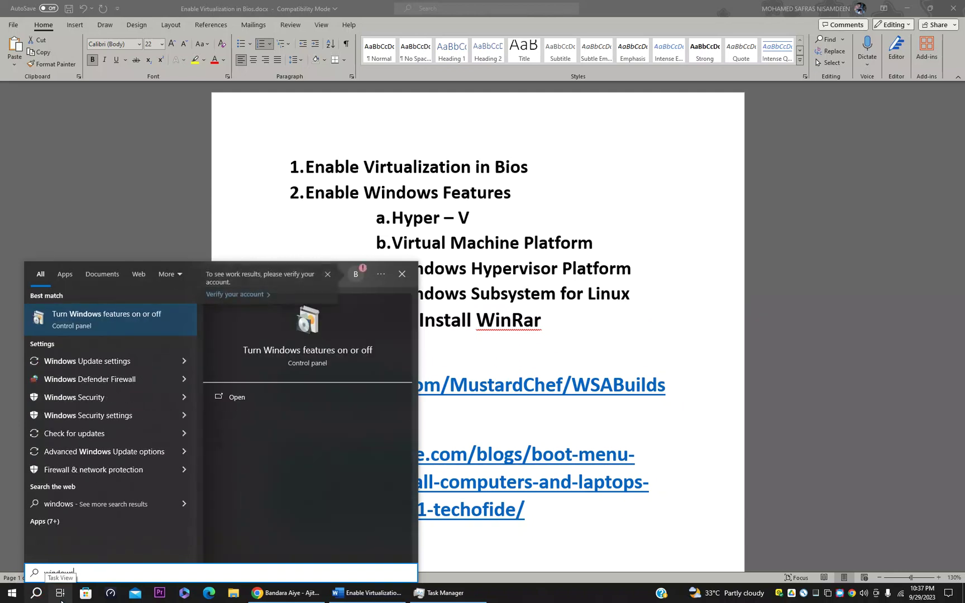
text( features)
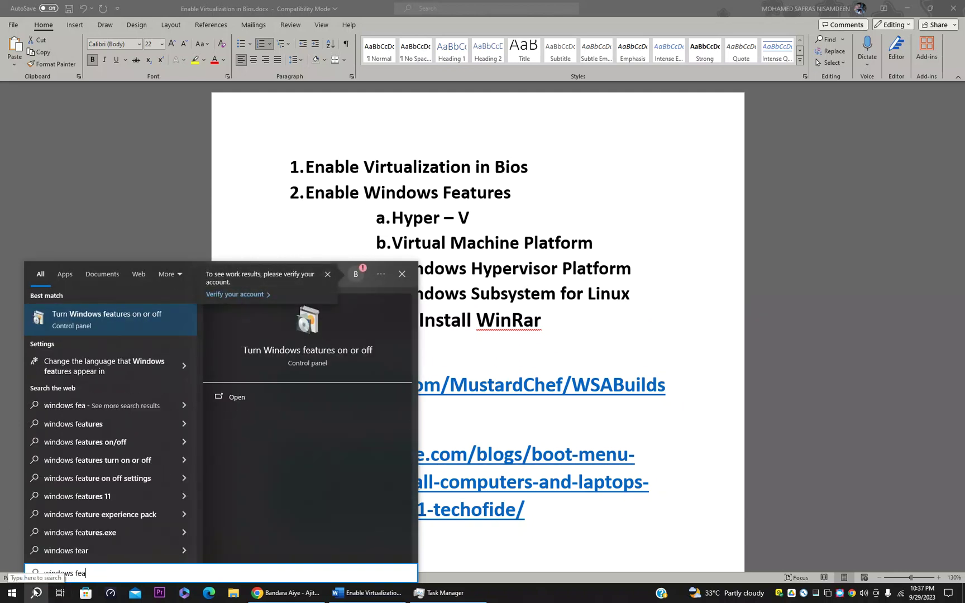
click(98, 326)
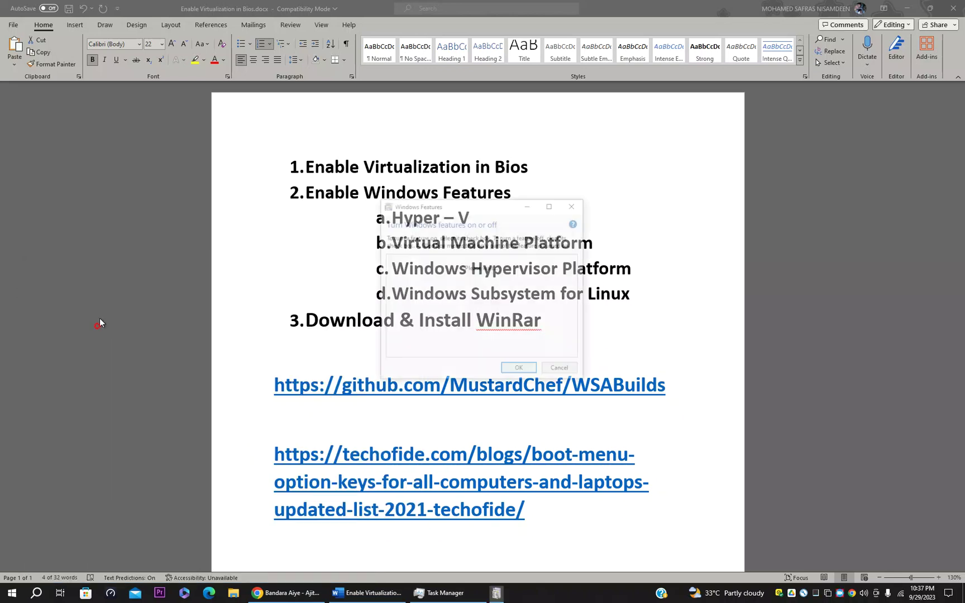
click(619, 217)
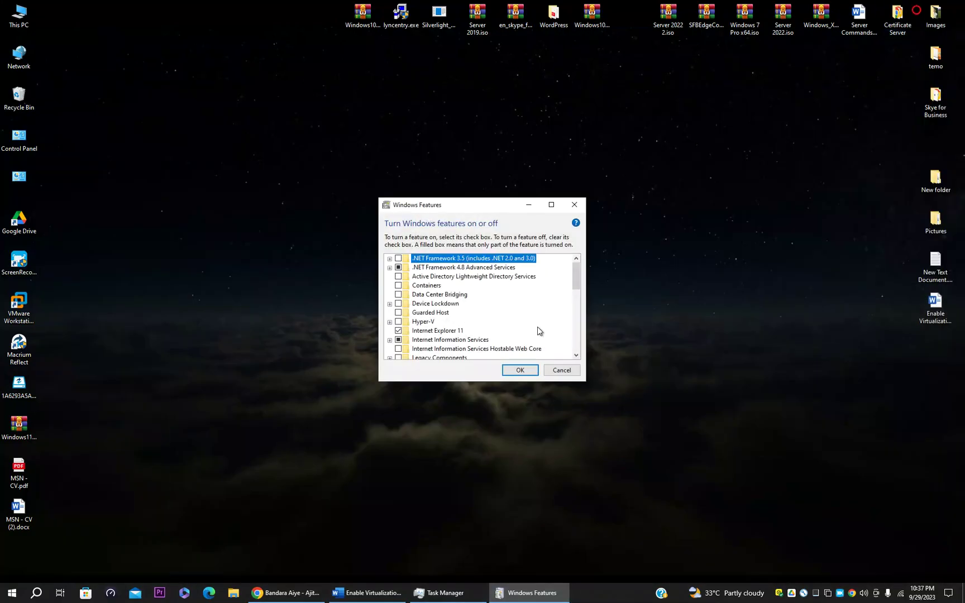
click(562, 370)
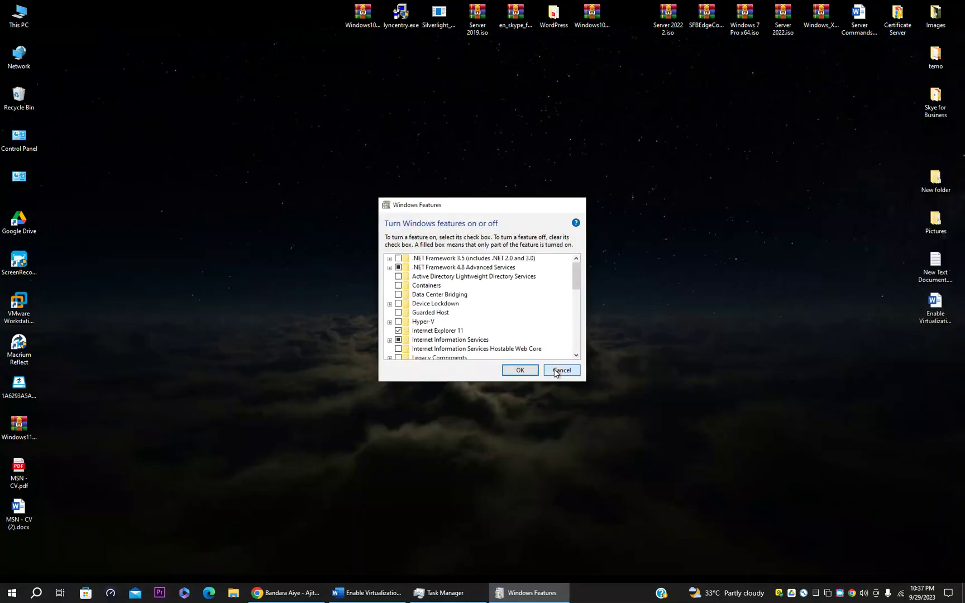
- Open the Windows Features list from Programs and Features in Control Panel and turn on Hyper-V, the first feature in the Word checklist
double_click(19, 137)
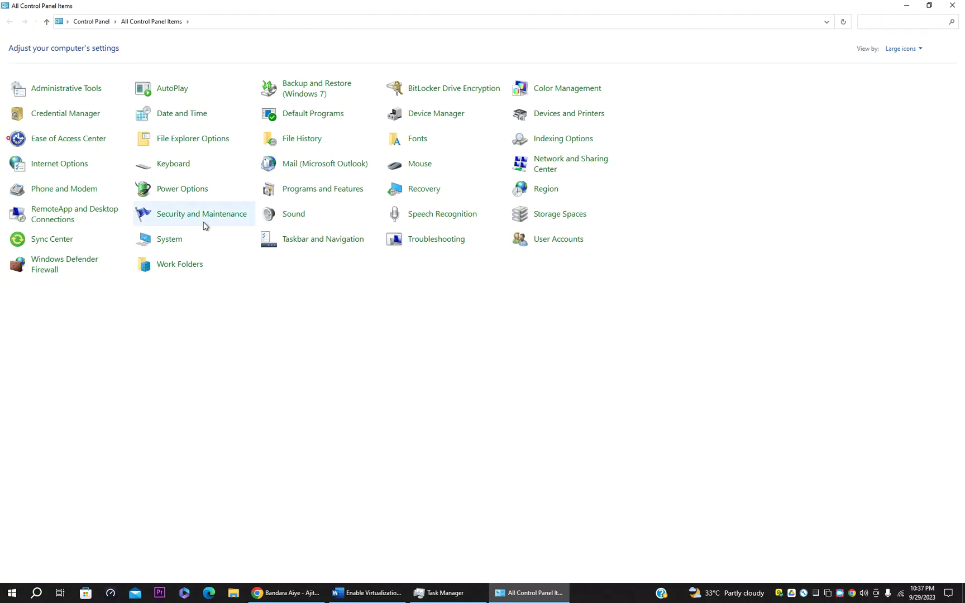
click(323, 190)
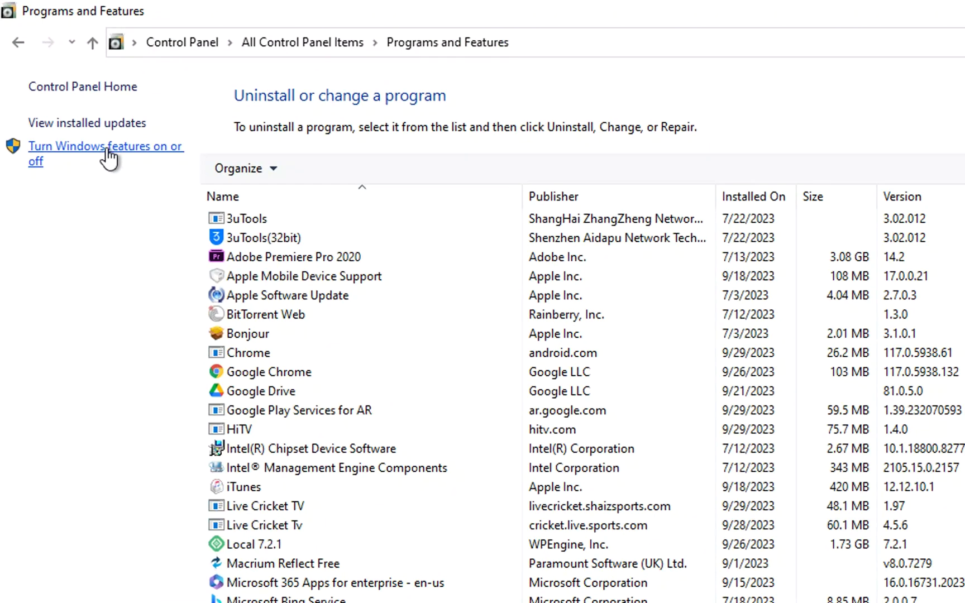
click(106, 149)
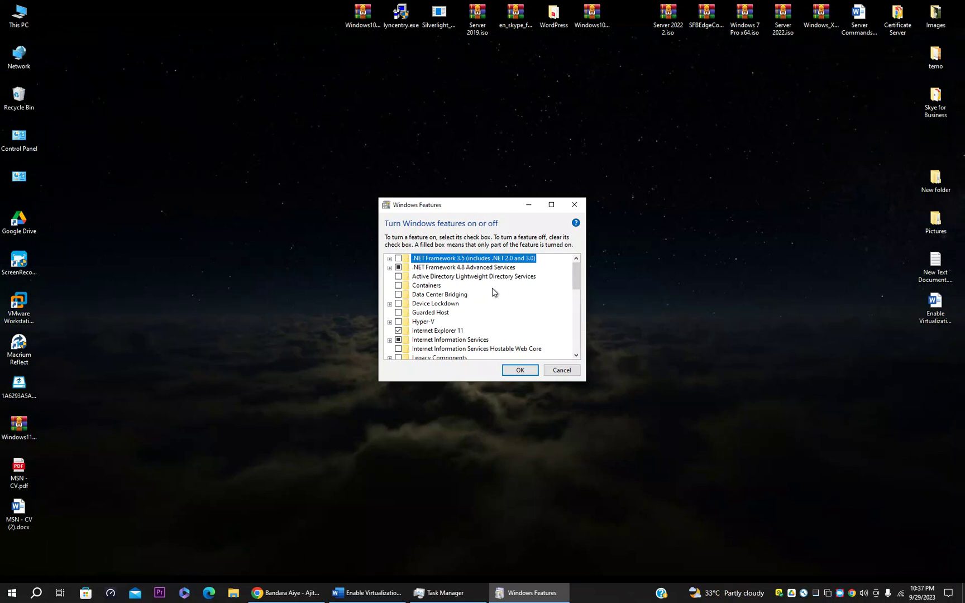
click(399, 322)
click(390, 593)
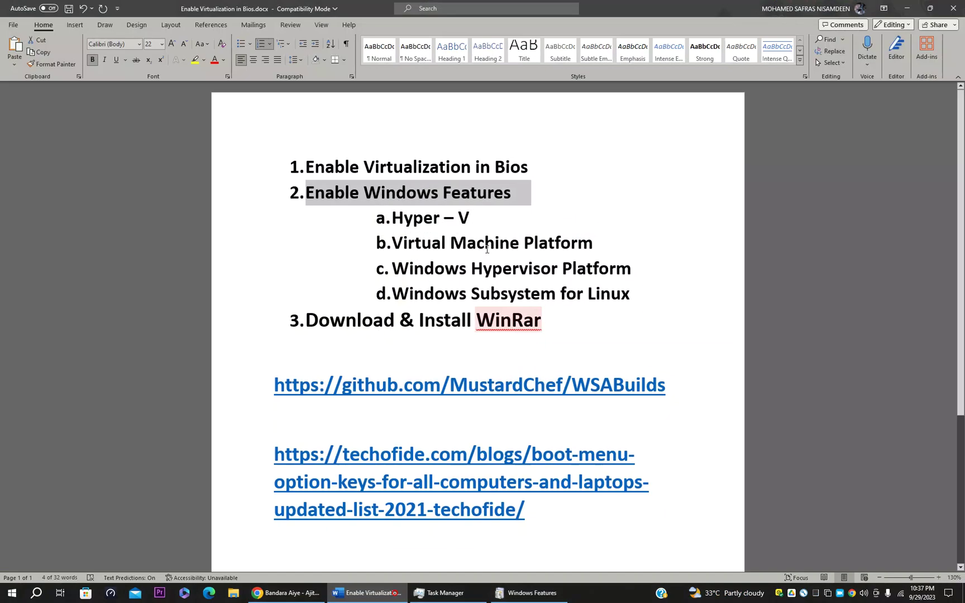
click(434, 215)
triple_click(488, 220)
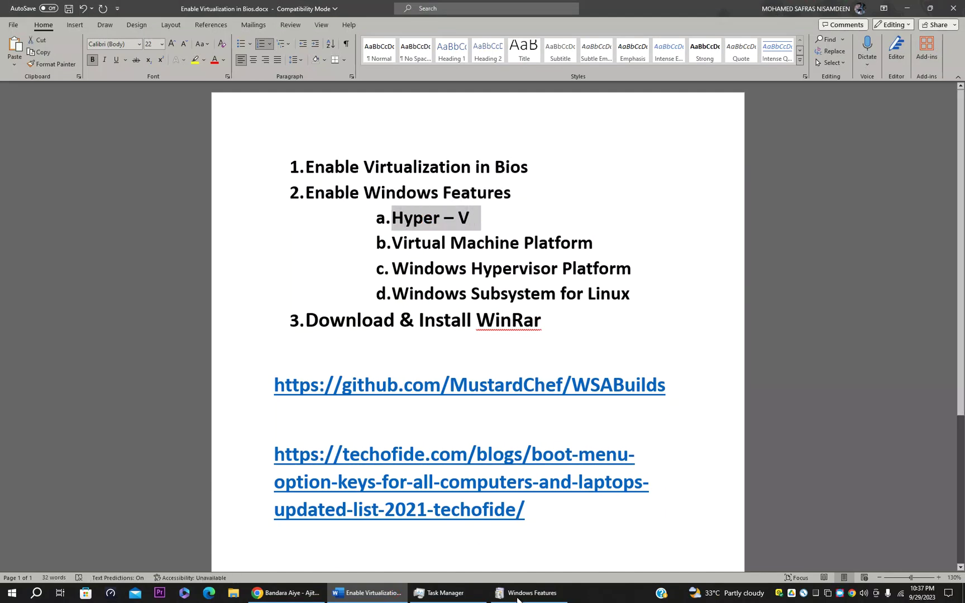
- Place the Windows Features dialog beside the Word checklist and make sure Virtual Machine Platform and Windows Hypervisor Platform are turned on
click(518, 593)
scroll(430, 335, down, 4)
scroll(429, 335, down, 1)
drag(453, 208, 717, 189)
scroll(730, 274, down, 2)
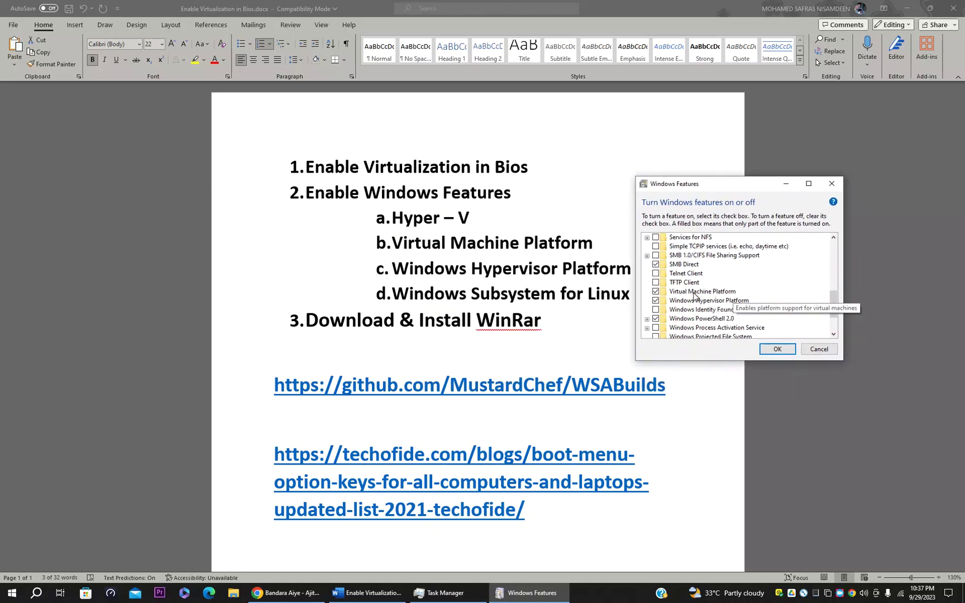
click(656, 293)
click(656, 293)
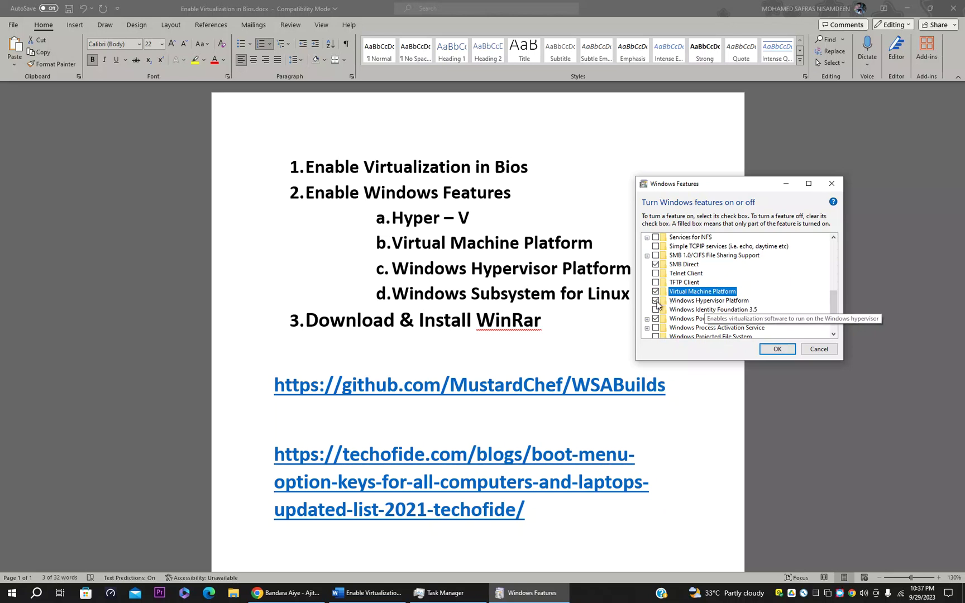
click(656, 300)
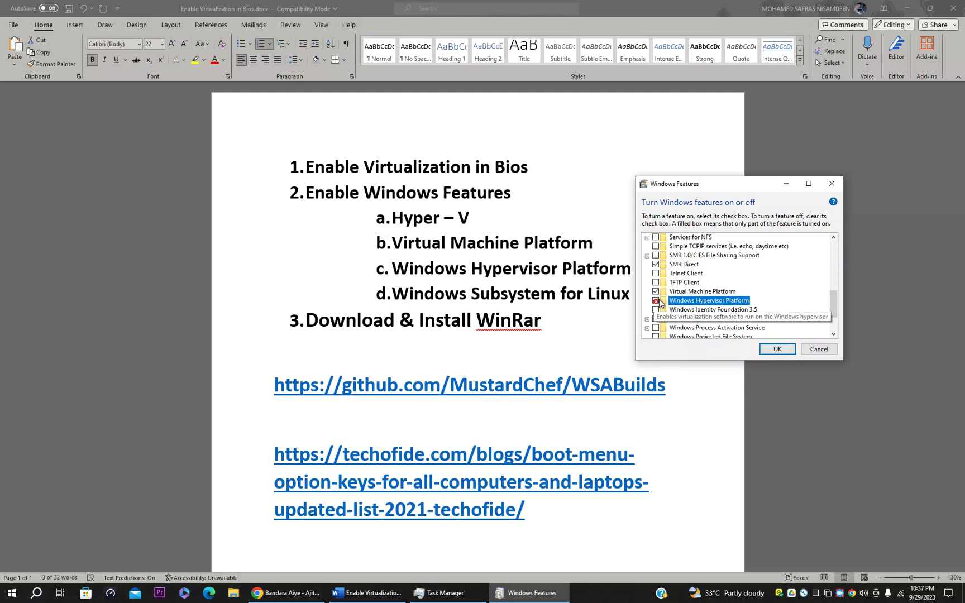
click(656, 300)
- Toggle the Windows Subsystem for Linux feature and apply the Windows feature changes
scroll(670, 306, down, 2)
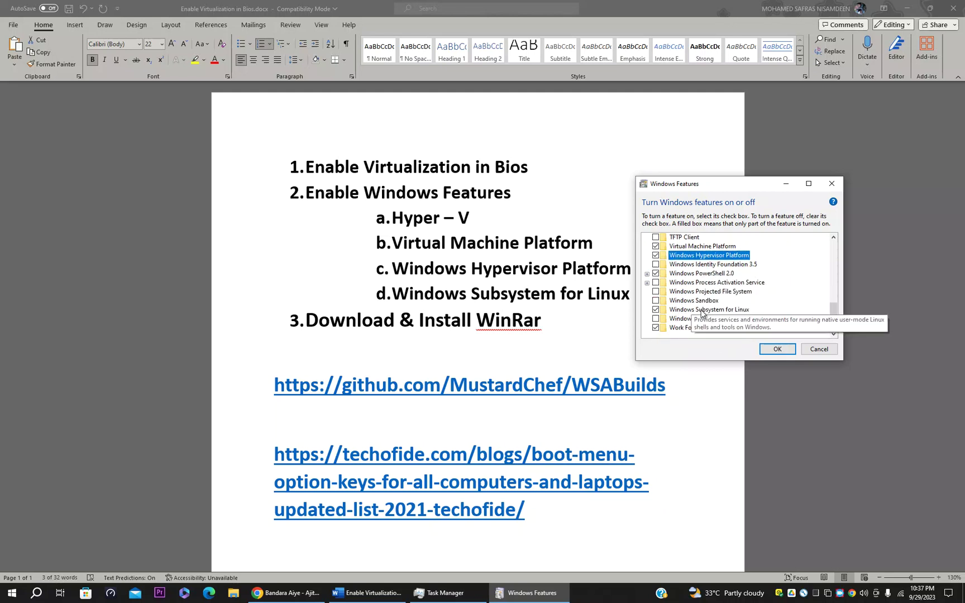
click(656, 311)
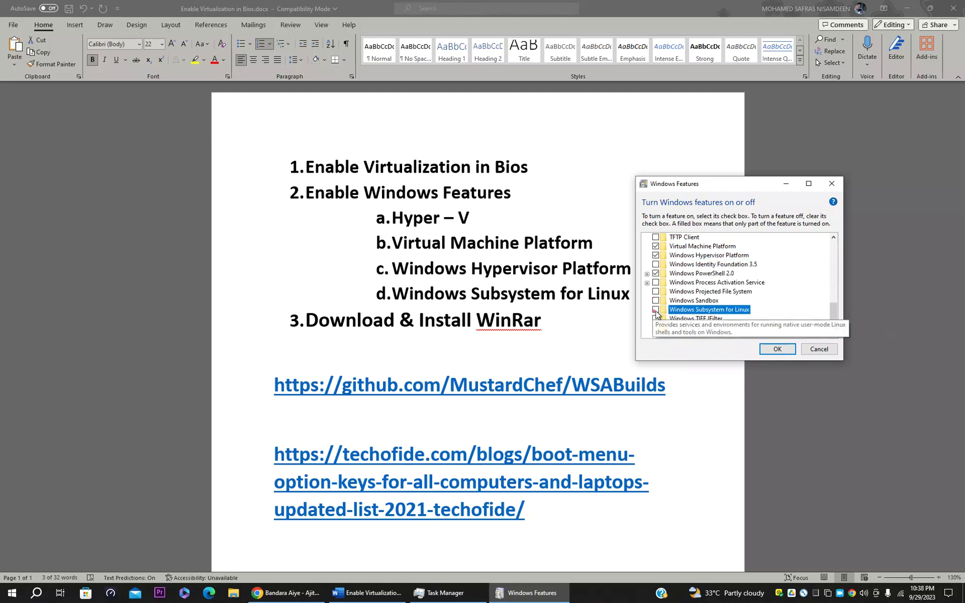
click(777, 350)
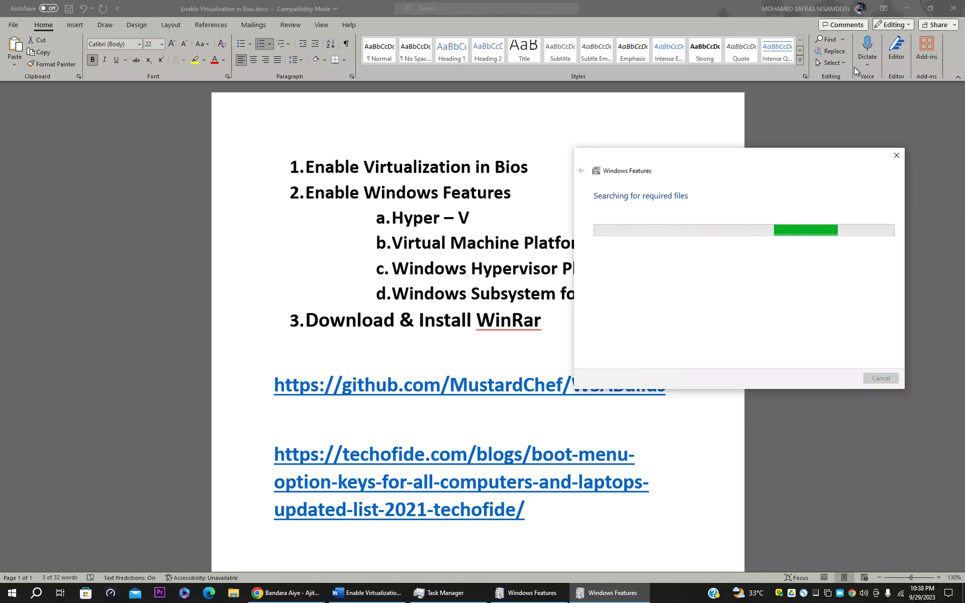
click(907, 8)
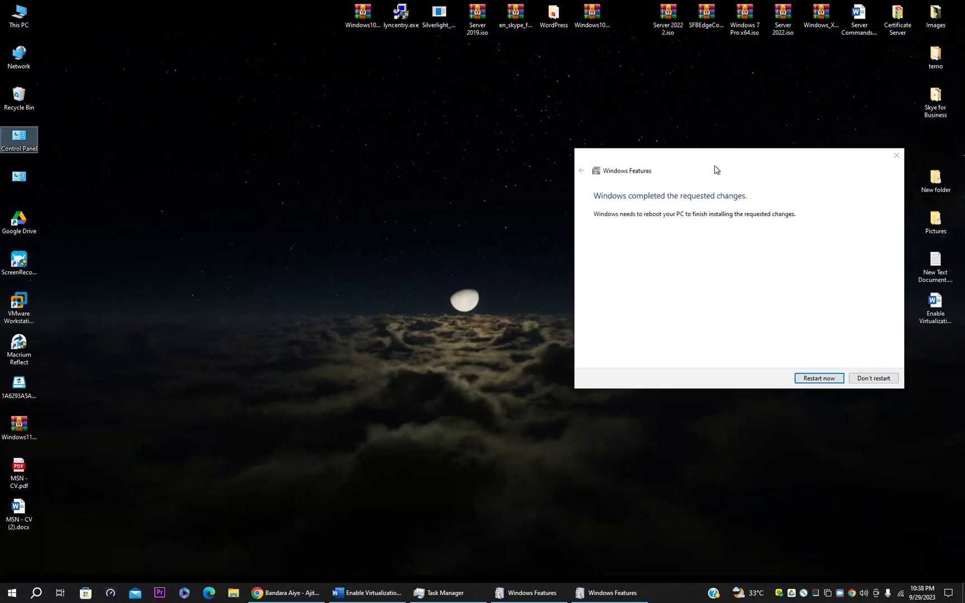
drag(713, 160, 474, 152)
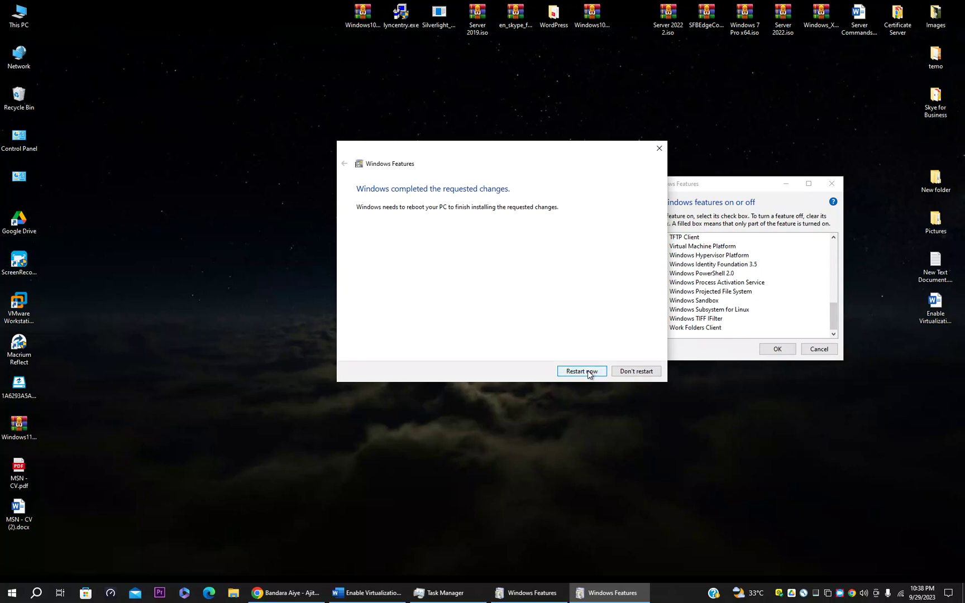
click(280, 381)
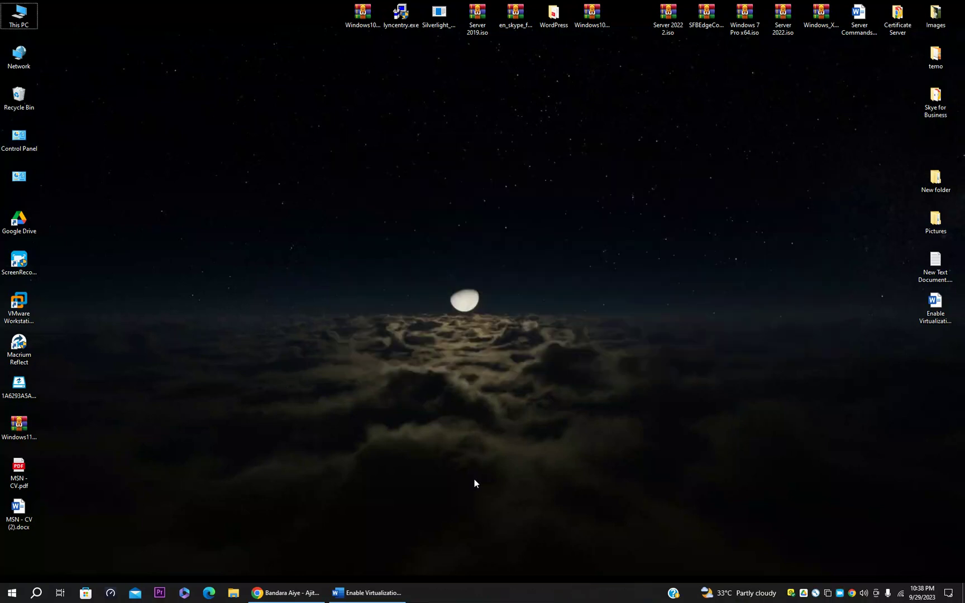
- Return to the Word checklist and highlight WinRar in the third item, "Download & Install WinRar"
click(398, 596)
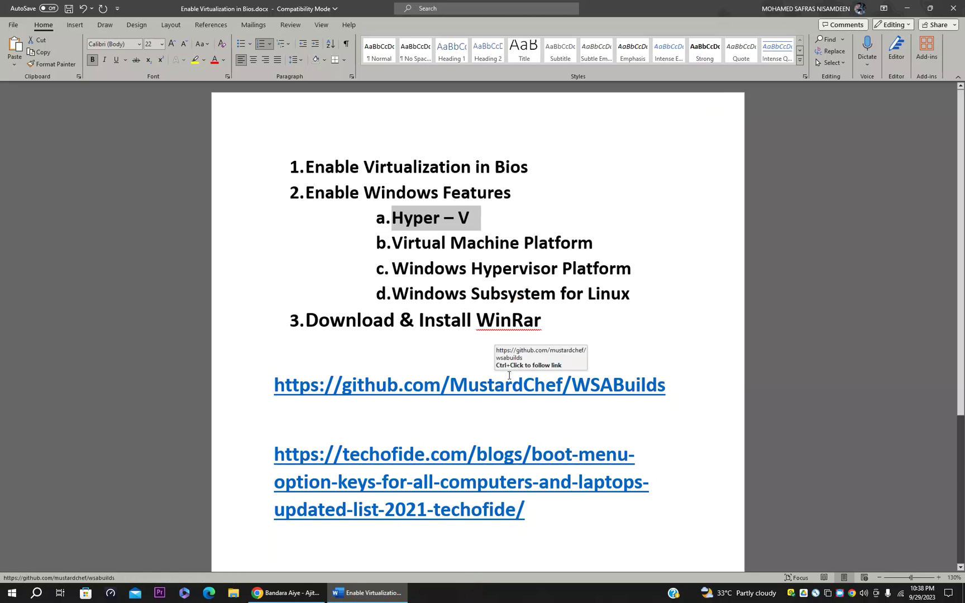
double_click(546, 323)
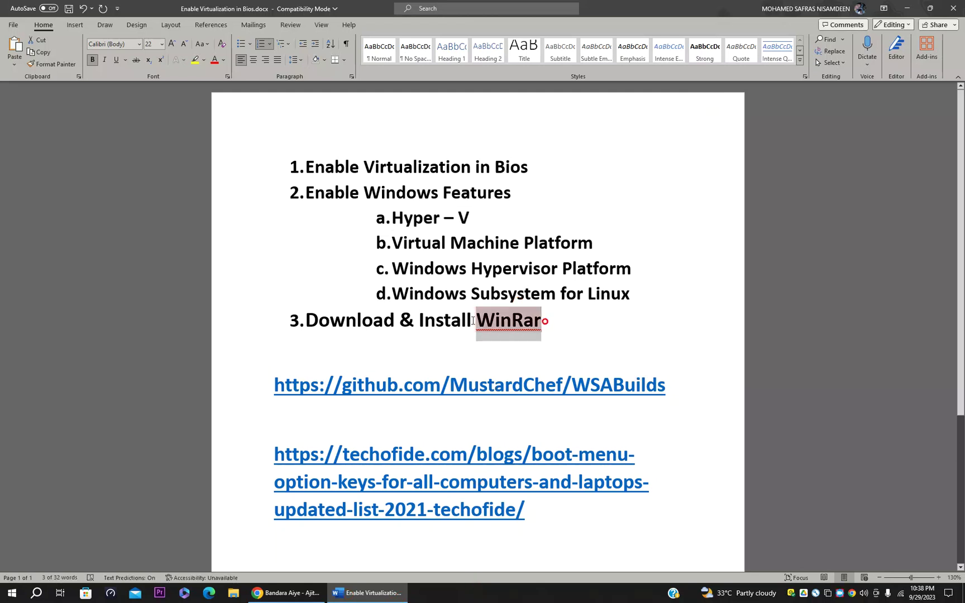
right_click(486, 335)
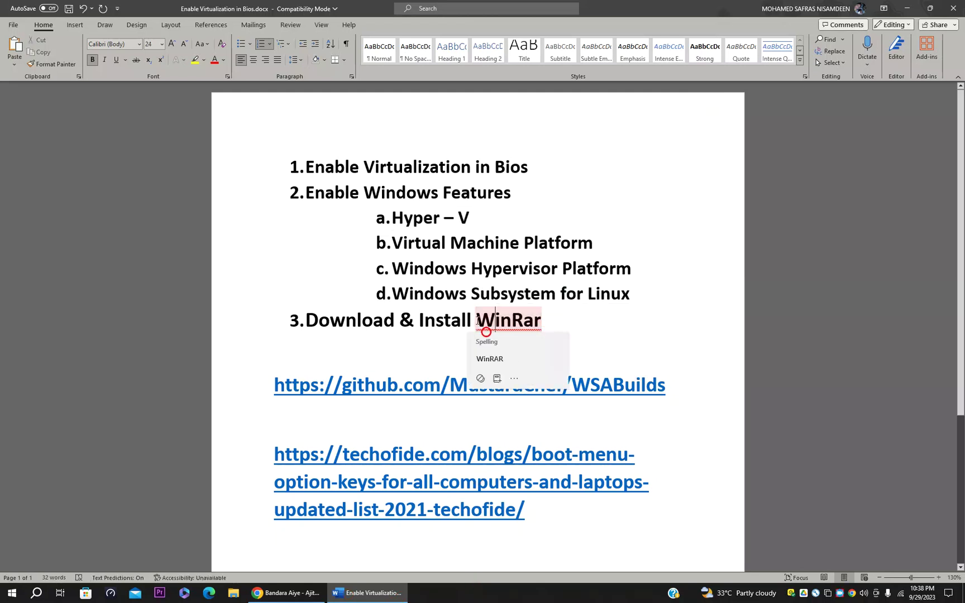
- Open a new Chrome window, search google.com for "winrar" and open the Download page of win-rar.com
click(11, 593)
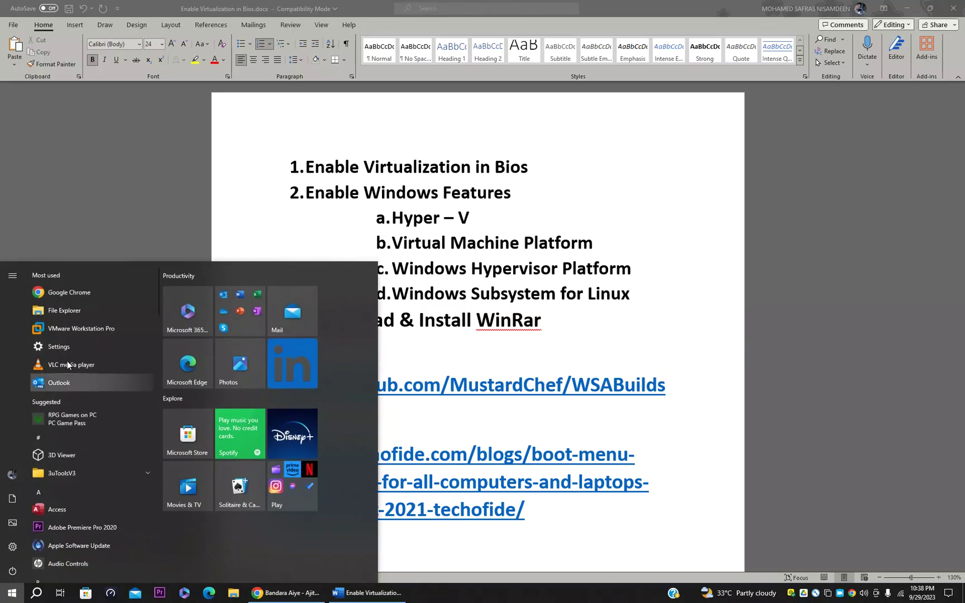
click(82, 293)
click(806, 222)
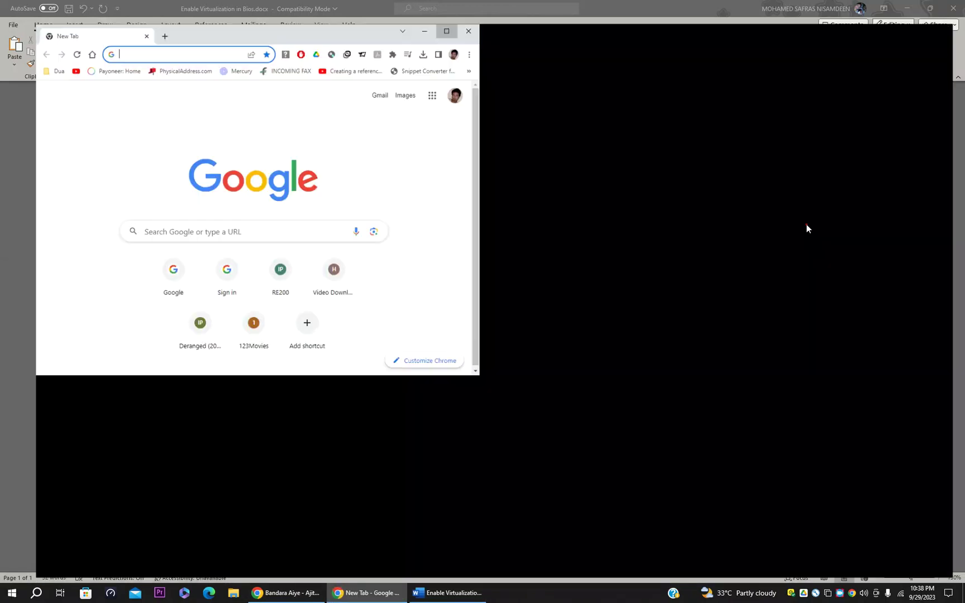
text(google.com)
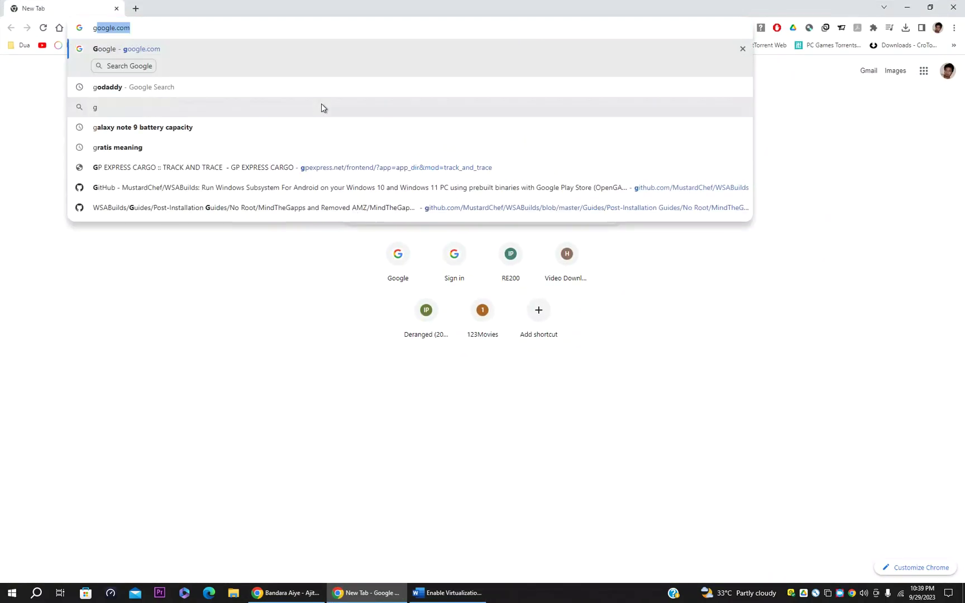
key(Return)
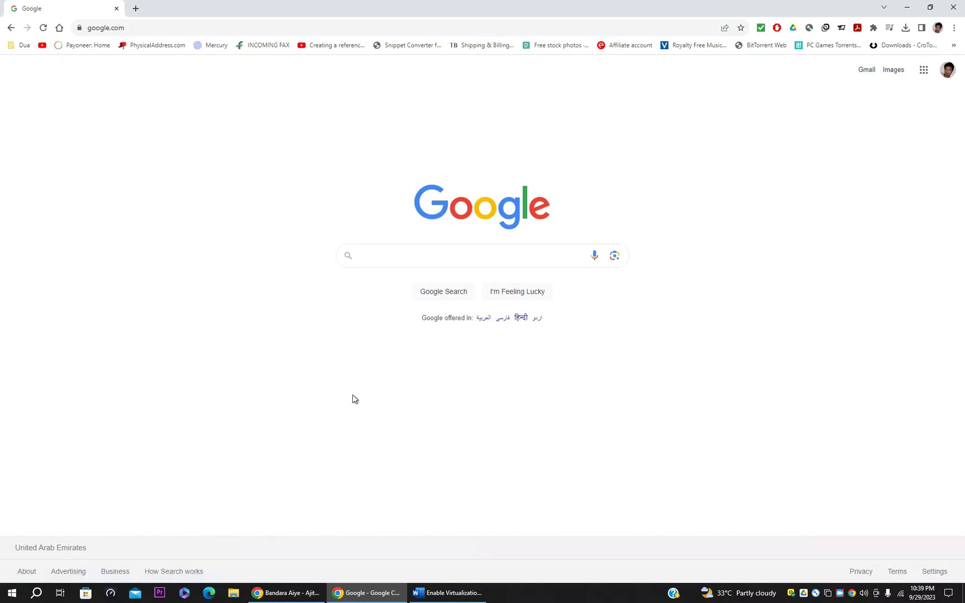
text(winrar)
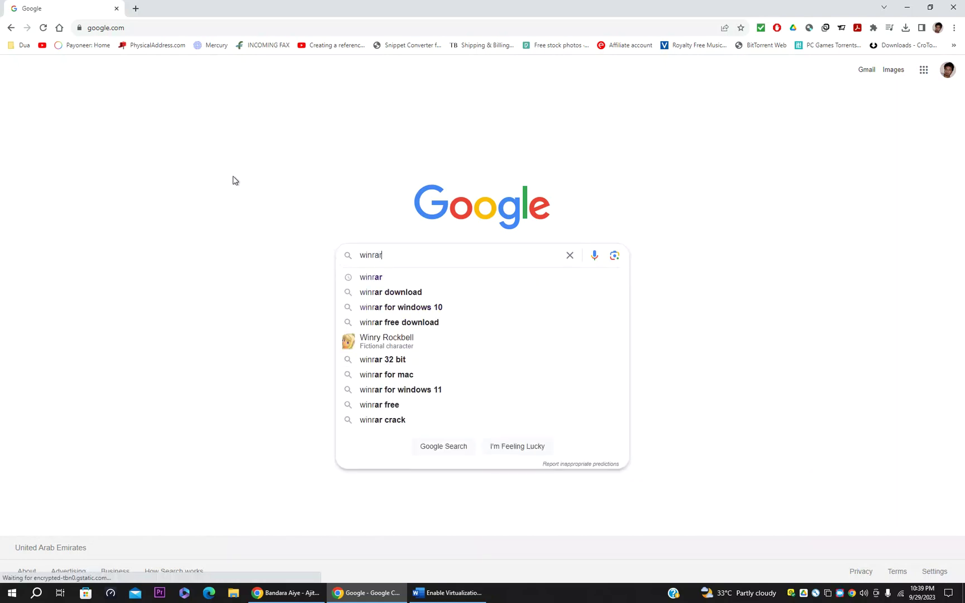
key(Return)
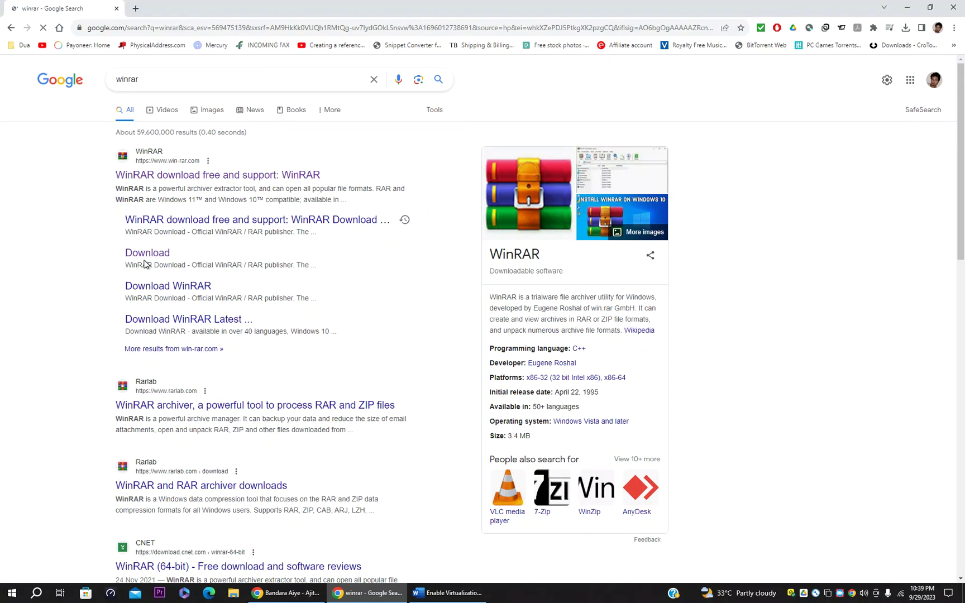
click(145, 253)
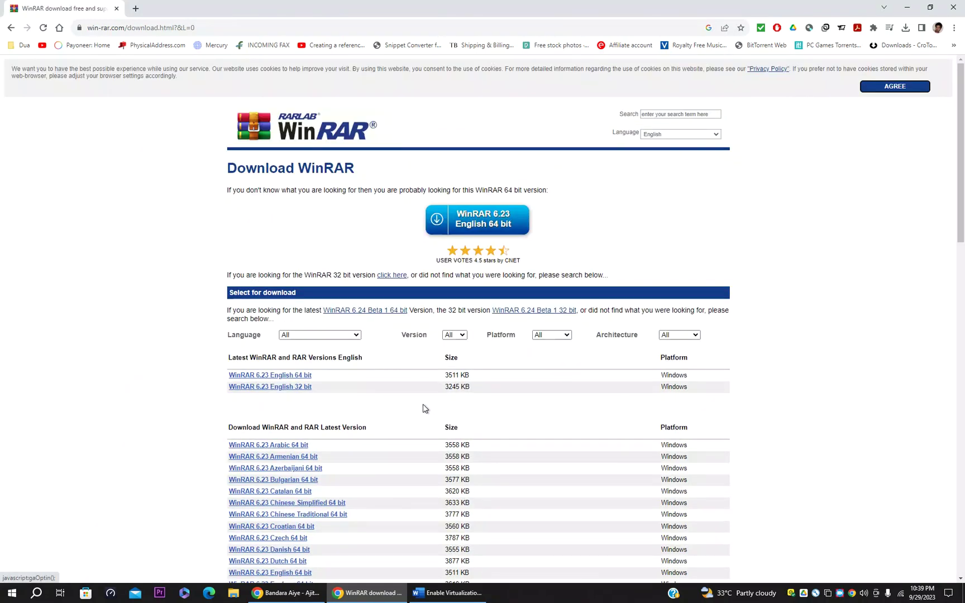
- Point out the 64-bit and 32-bit English versions of WinRAR 6.23 and download the English 64 bit one
drag(321, 375, 230, 376)
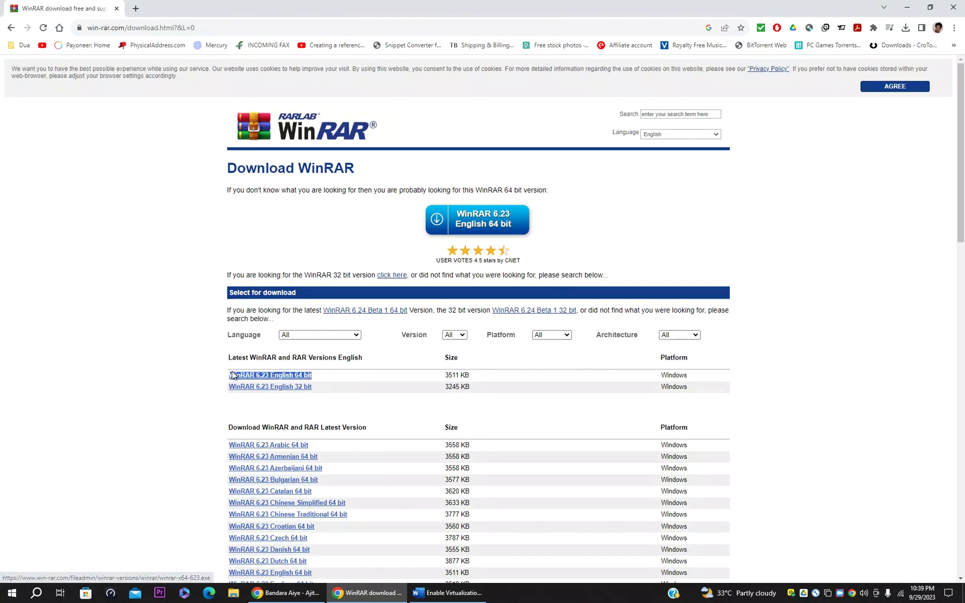
triple_click(322, 389)
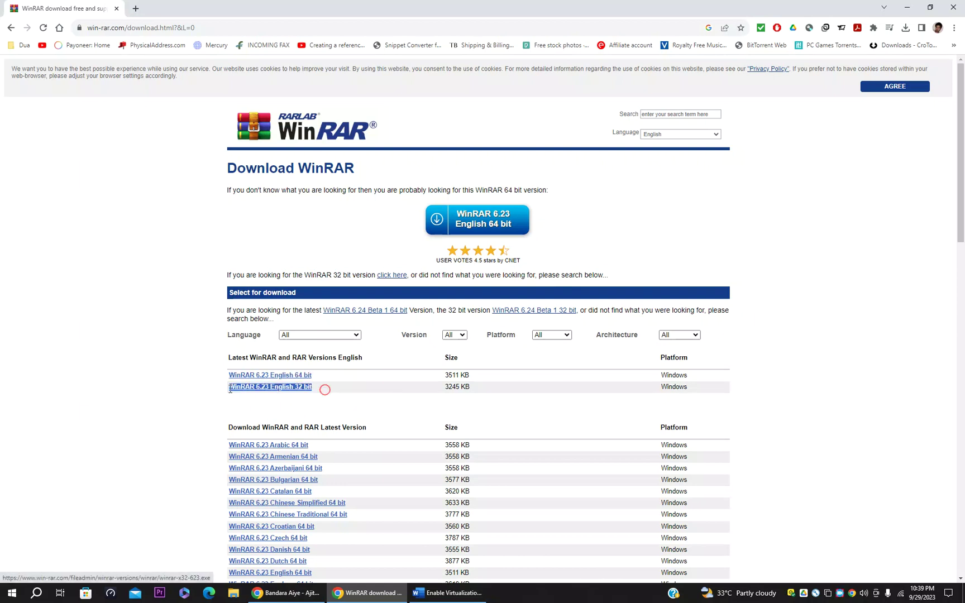
click(250, 402)
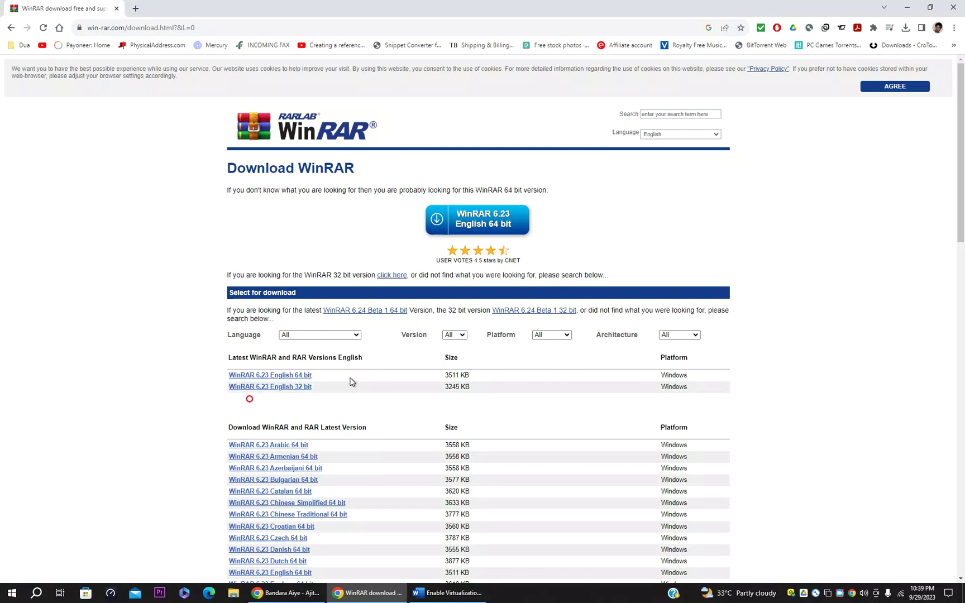
click(299, 380)
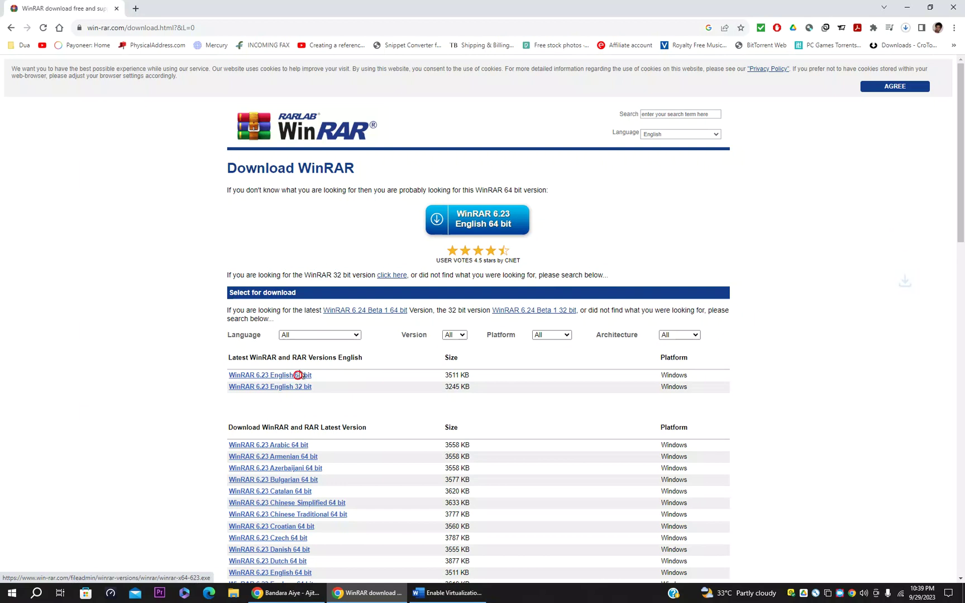
- Run the downloaded winrar-x64-623.exe from the Downloads folder and install WinRAR into C:\Program Files\WinRAR
click(905, 29)
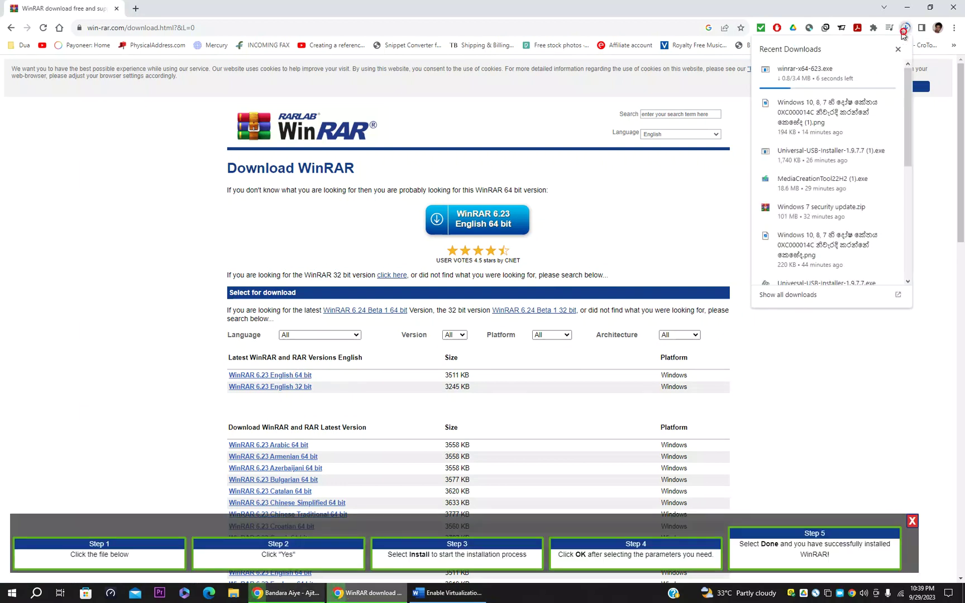
click(871, 70)
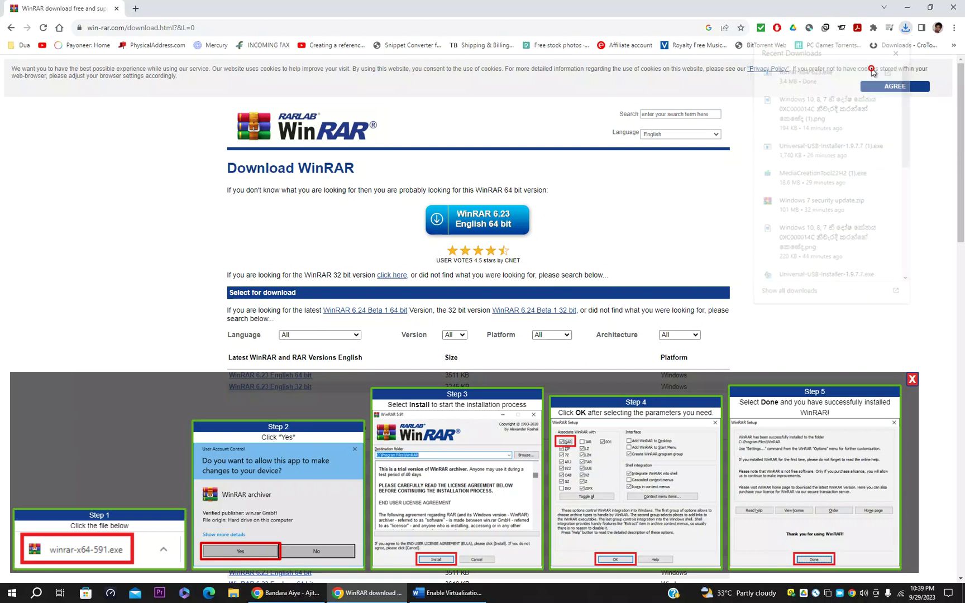
double_click(255, 124)
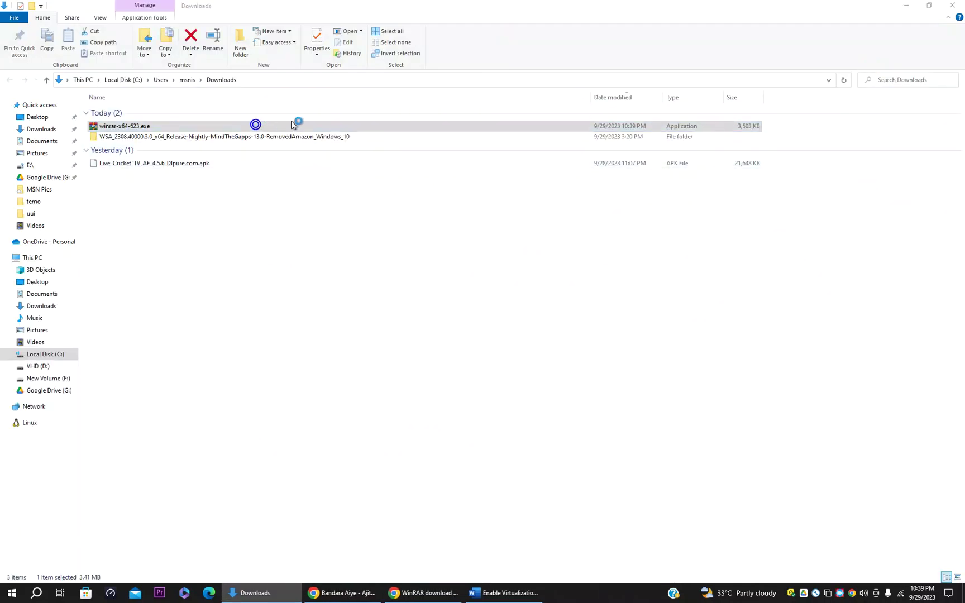
click(952, 6)
click(446, 331)
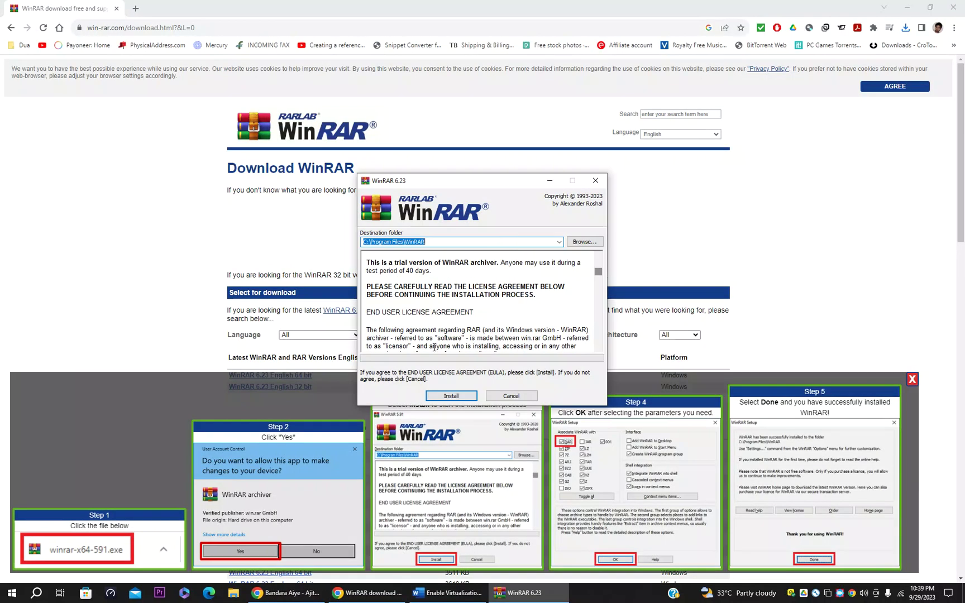
click(451, 398)
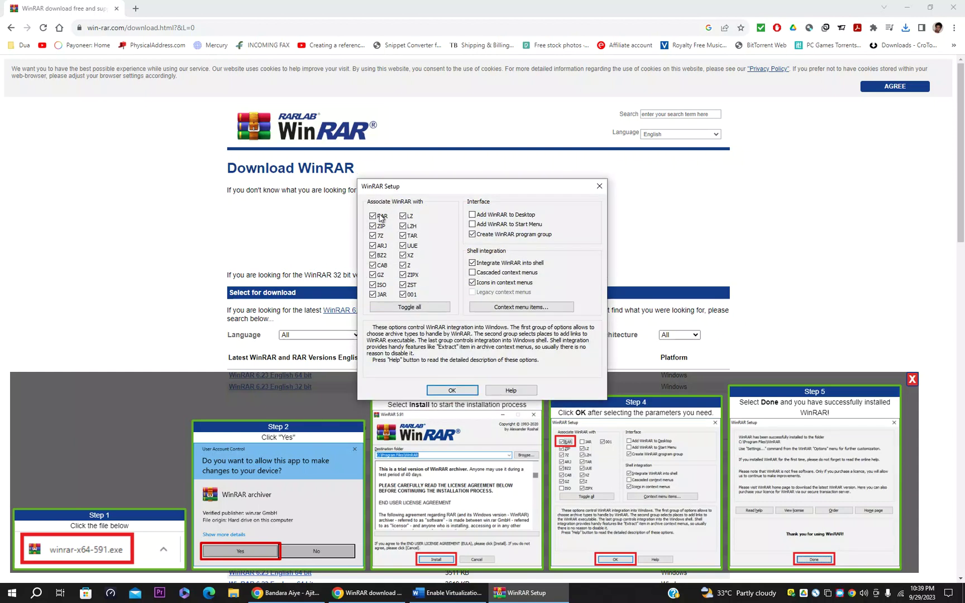
- Accept the WinRAR setup options with all archive types associated and finish the setup
click(414, 307)
click(412, 309)
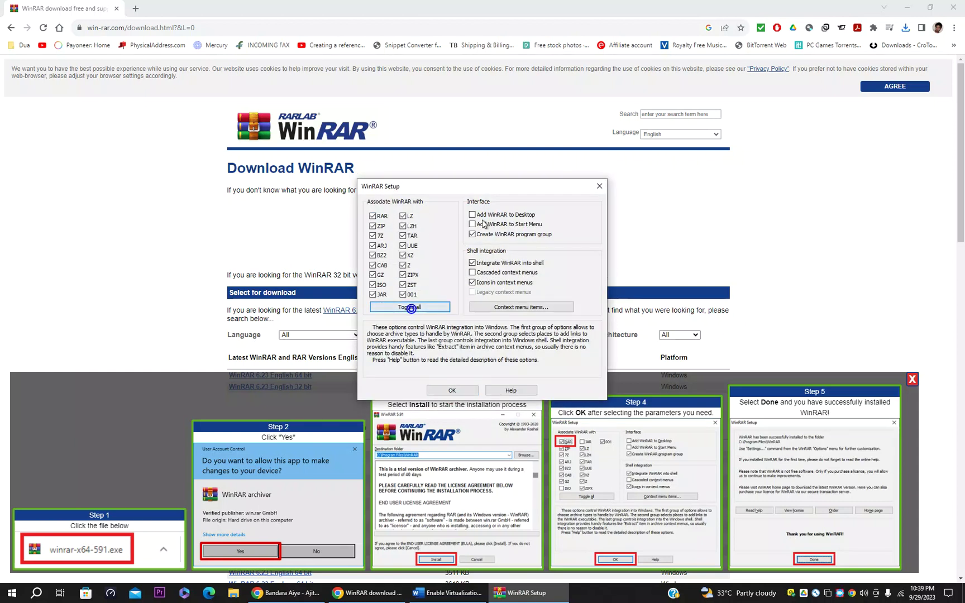
click(441, 394)
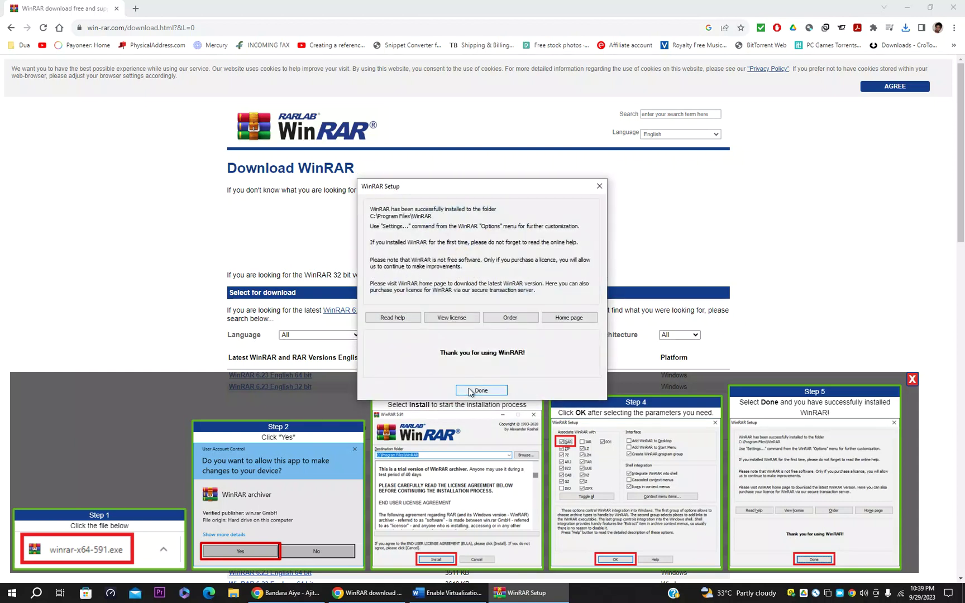
click(469, 389)
click(953, 6)
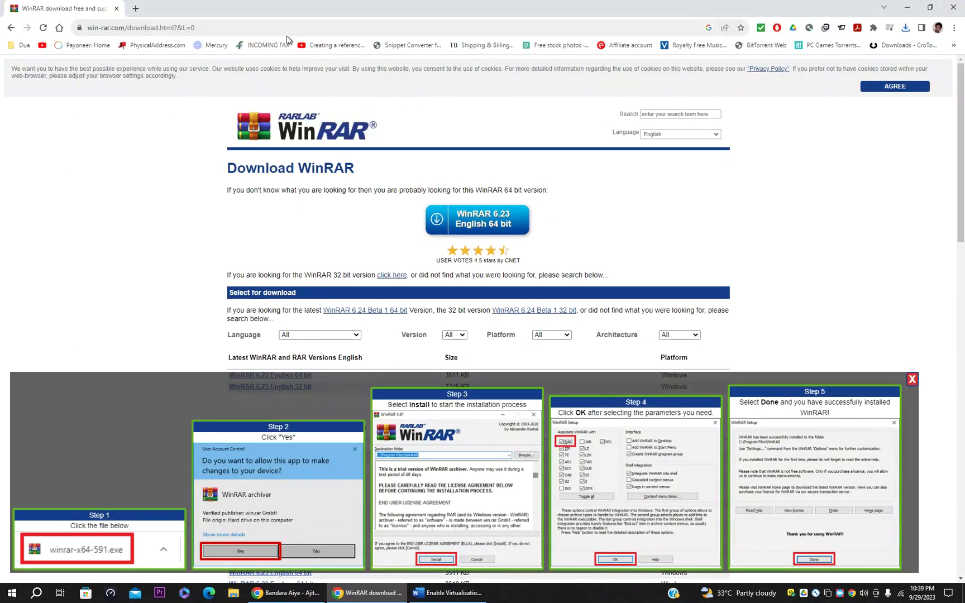
click(136, 8)
click(116, 8)
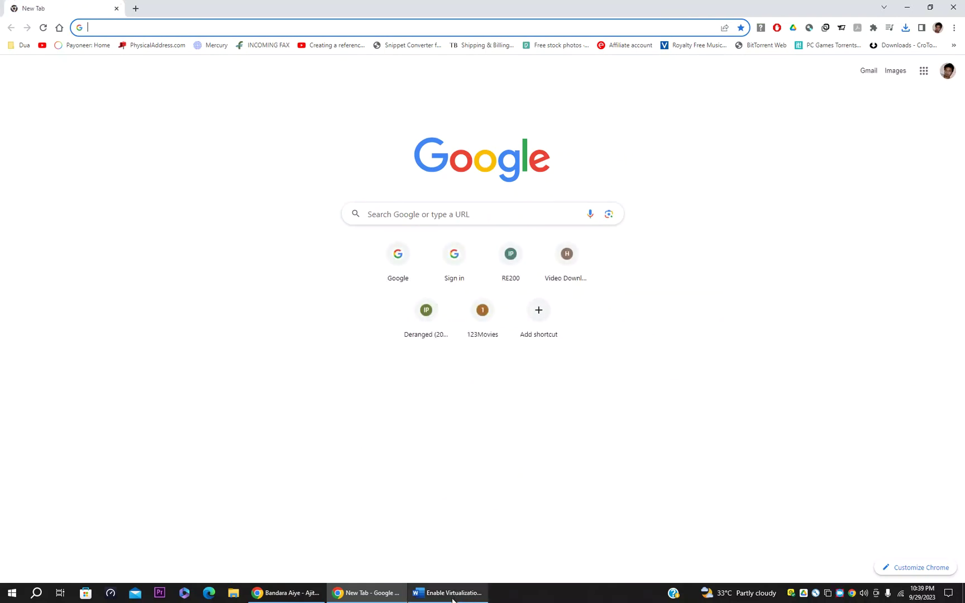
click(450, 593)
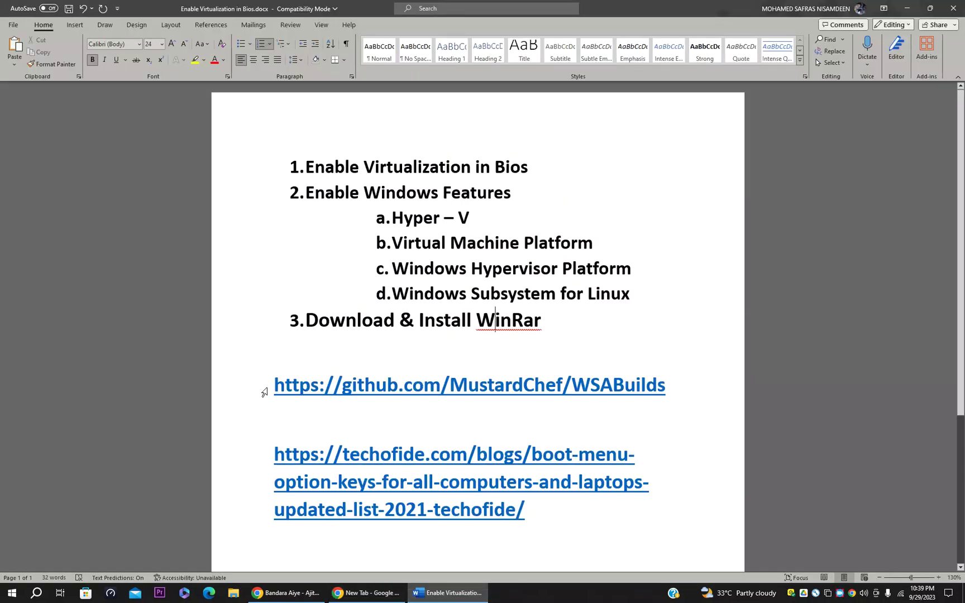
drag(275, 384, 678, 385)
right_click(558, 376)
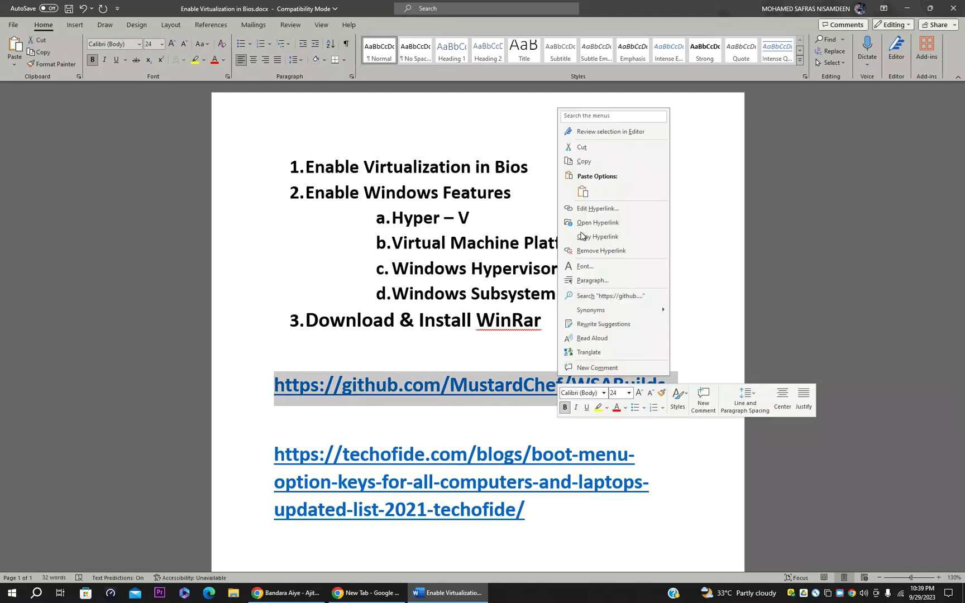
click(584, 161)
click(367, 594)
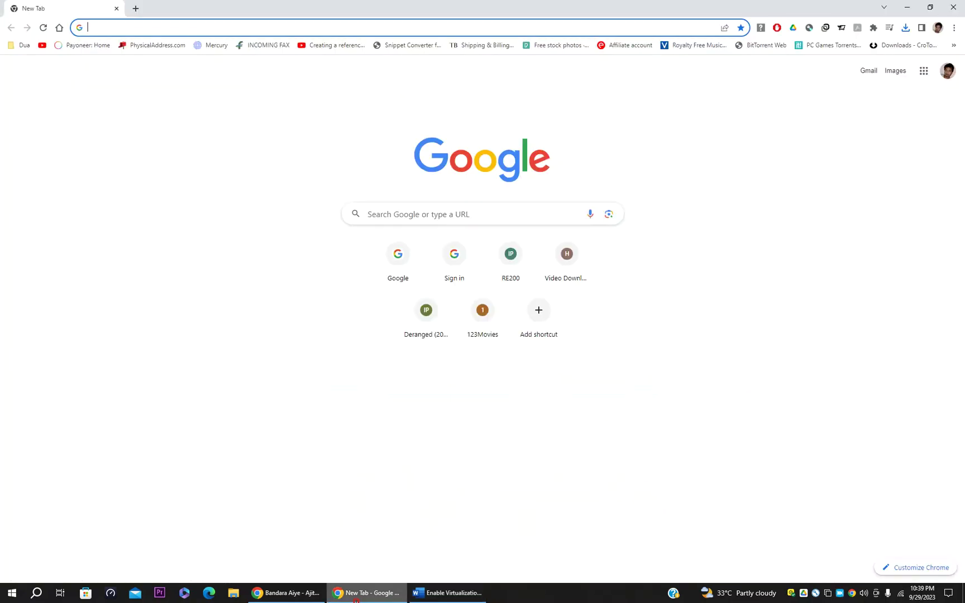
right_click(152, 29)
click(195, 85)
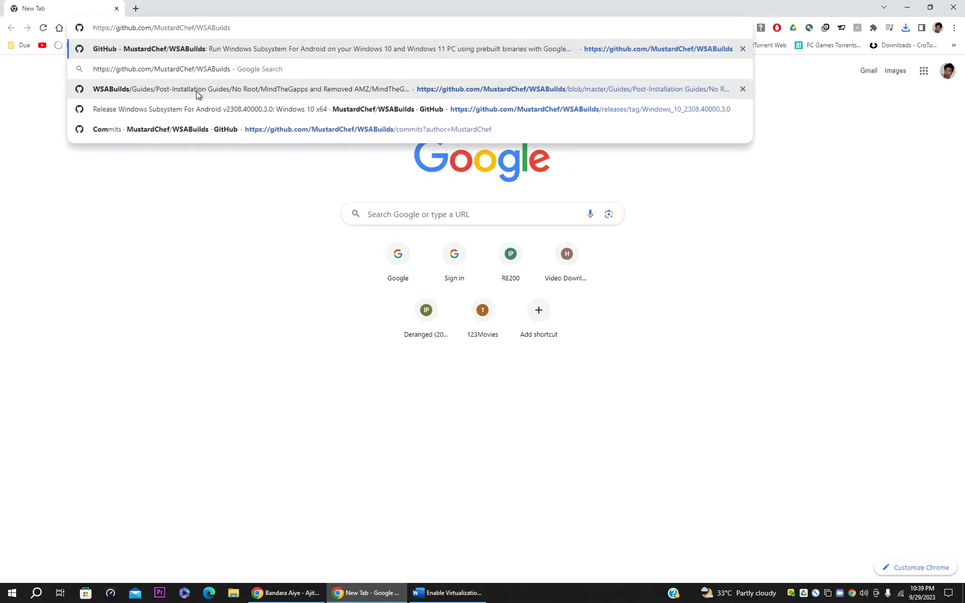
key(Return)
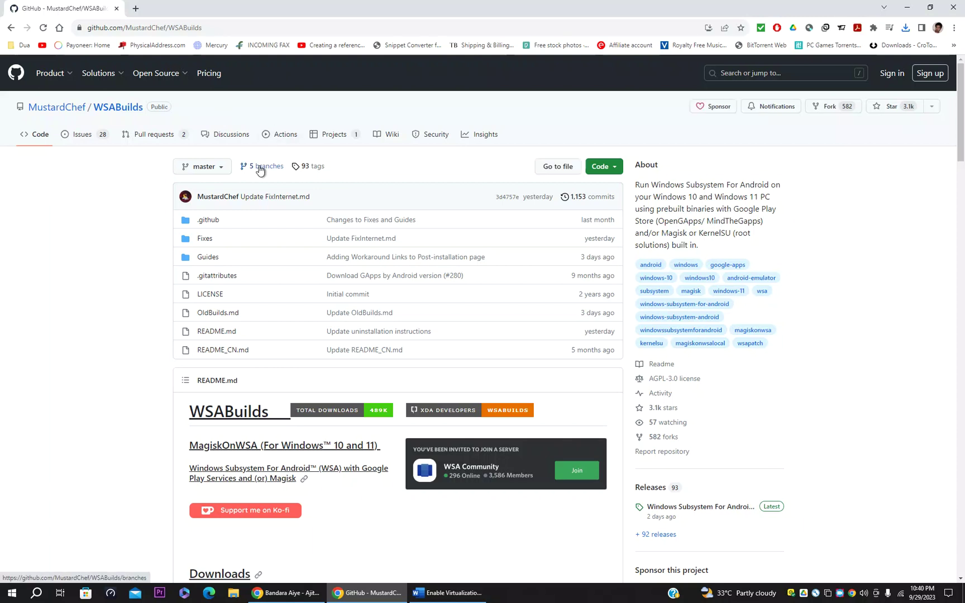
- Review the download table and Requirements section of the WSABuilds README and highlight the minimum Windows 10 build number, 10.0.19045.2311
scroll(126, 218, down, 6)
scroll(128, 217, down, 5)
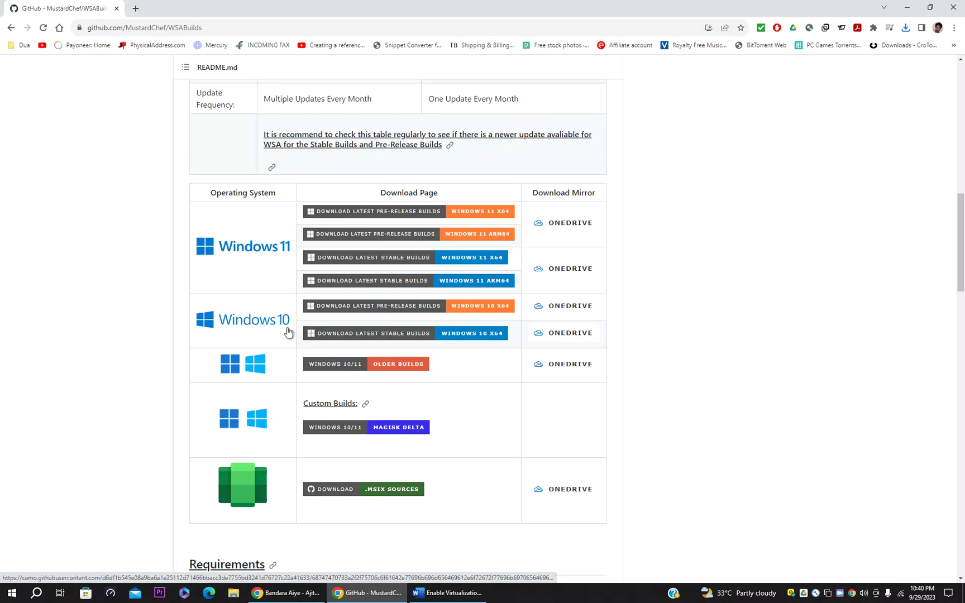
scroll(294, 326, down, 3)
scroll(294, 325, down, 5)
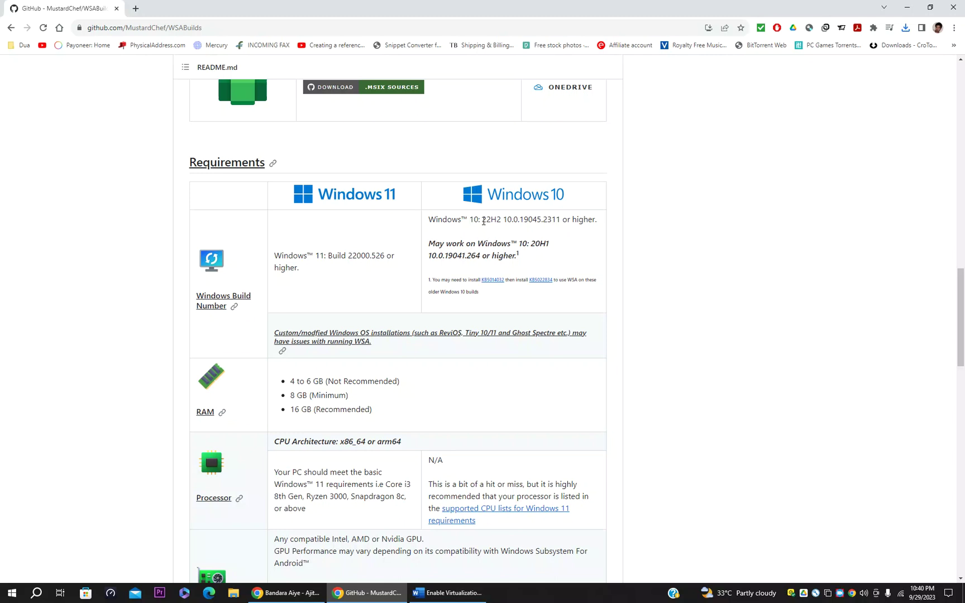
drag(504, 219, 562, 219)
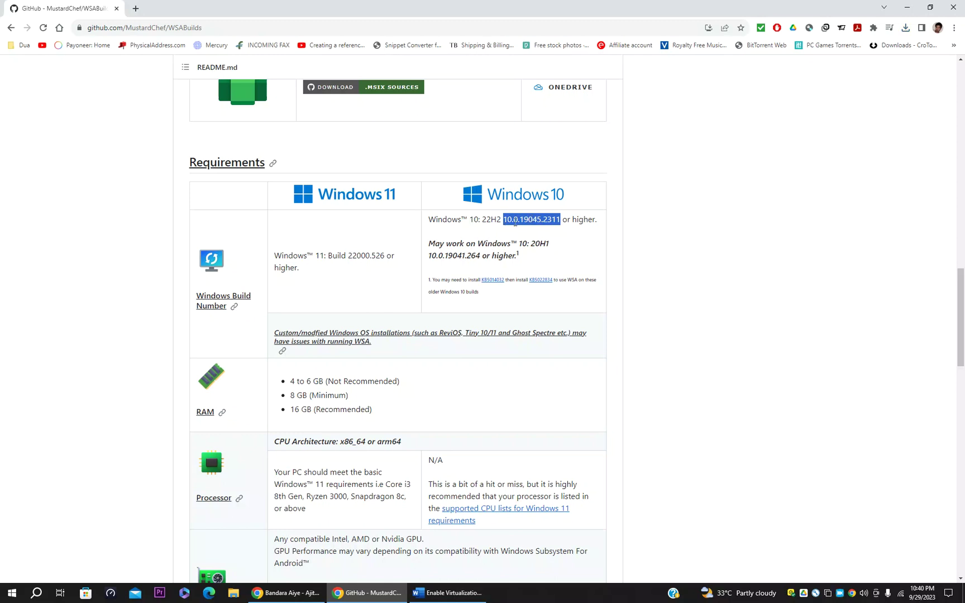
- Open the About page of the Windows system settings and place its window beside the WSABuilds requirements table
click(12, 593)
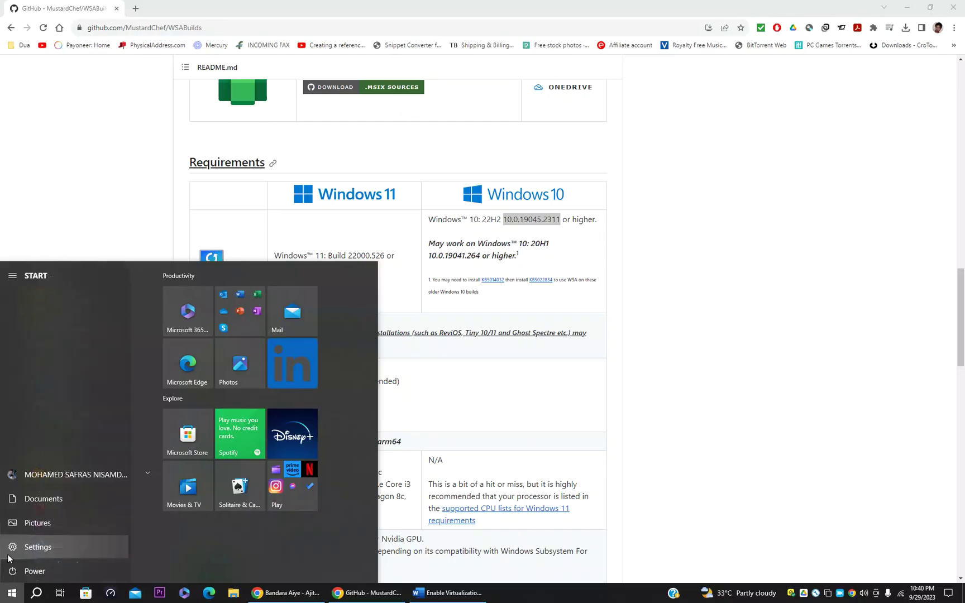
click(9, 554)
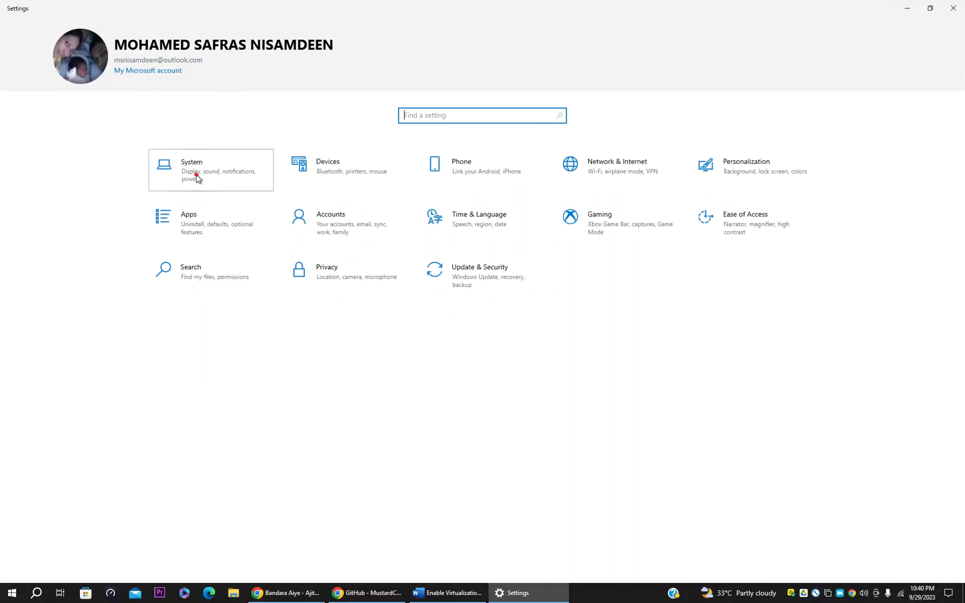
click(208, 180)
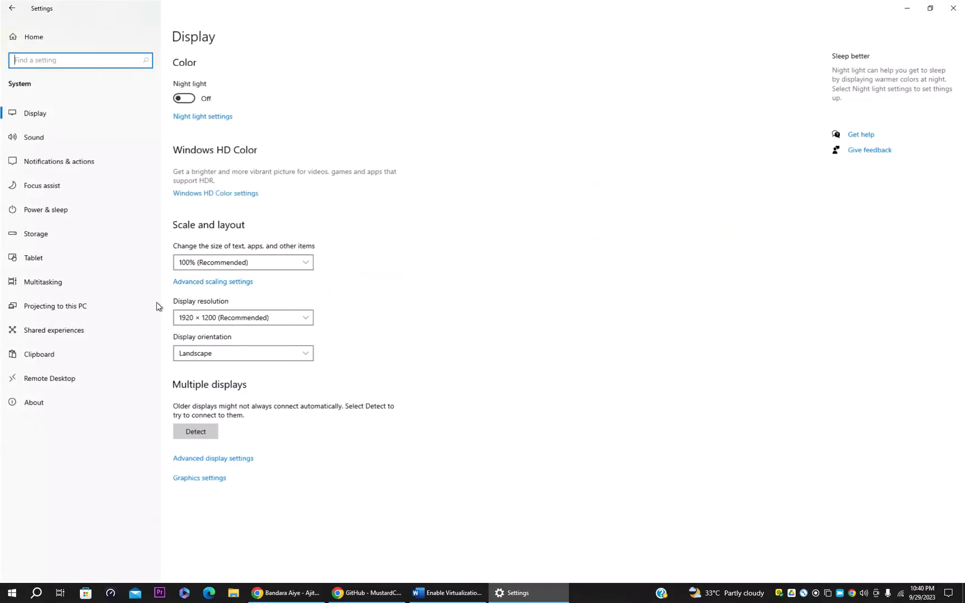
click(126, 403)
drag(724, 3, 915, 98)
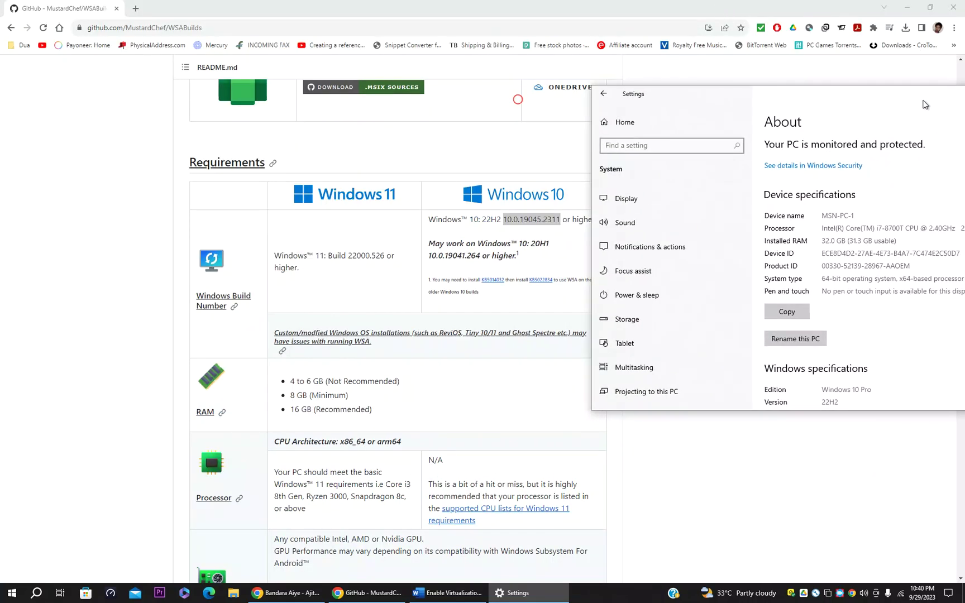
- Examine the Windows specifications on the About page, highlighting the OS build, version and edition values
scroll(893, 228, down, 3)
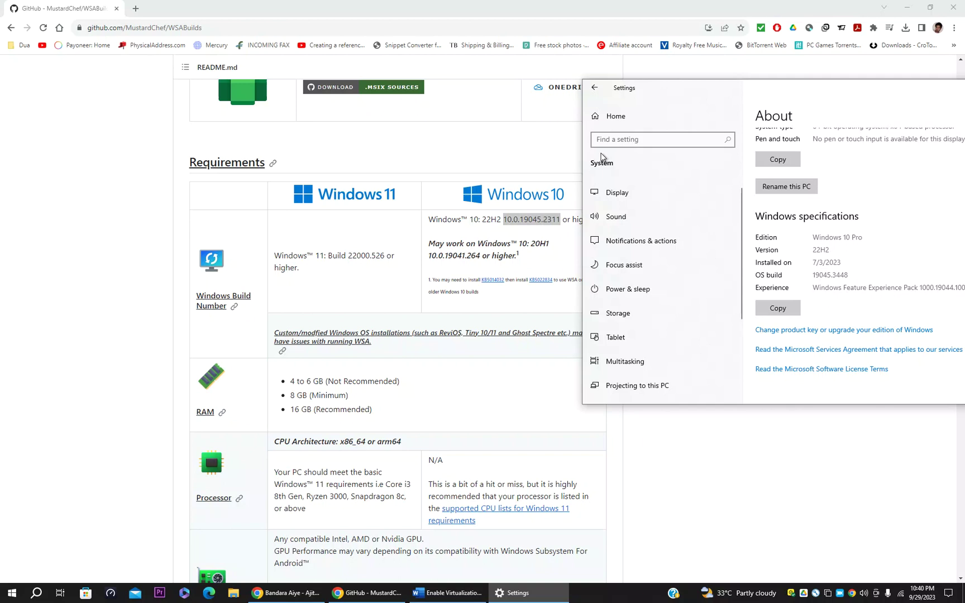
drag(675, 92, 681, 89)
double_click(854, 271)
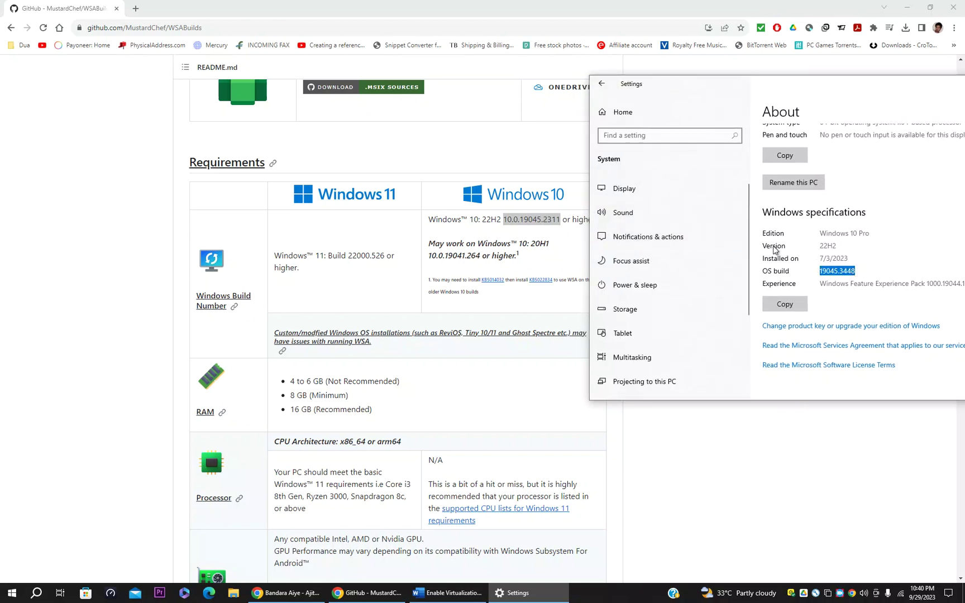
double_click(835, 247)
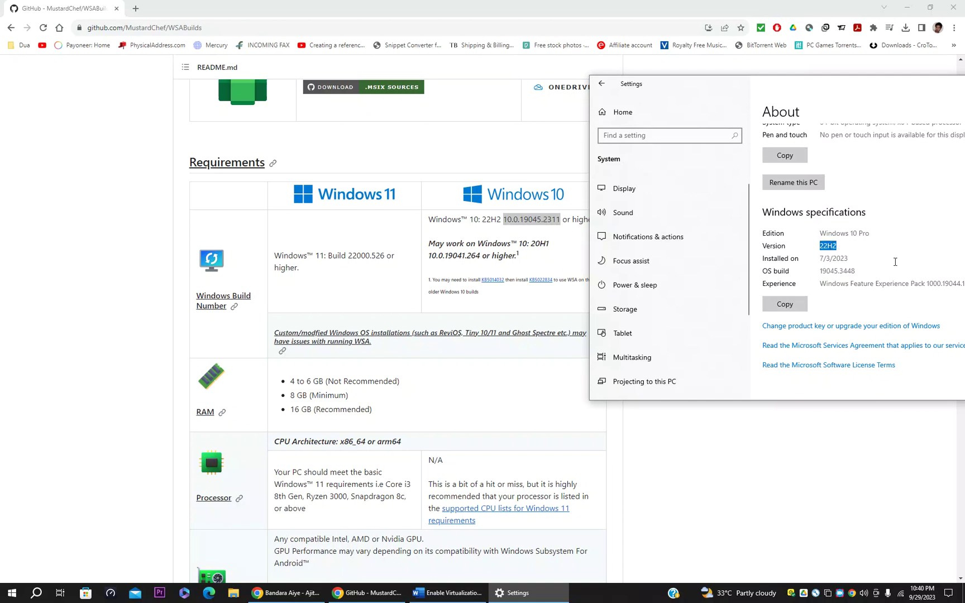
drag(875, 237, 823, 233)
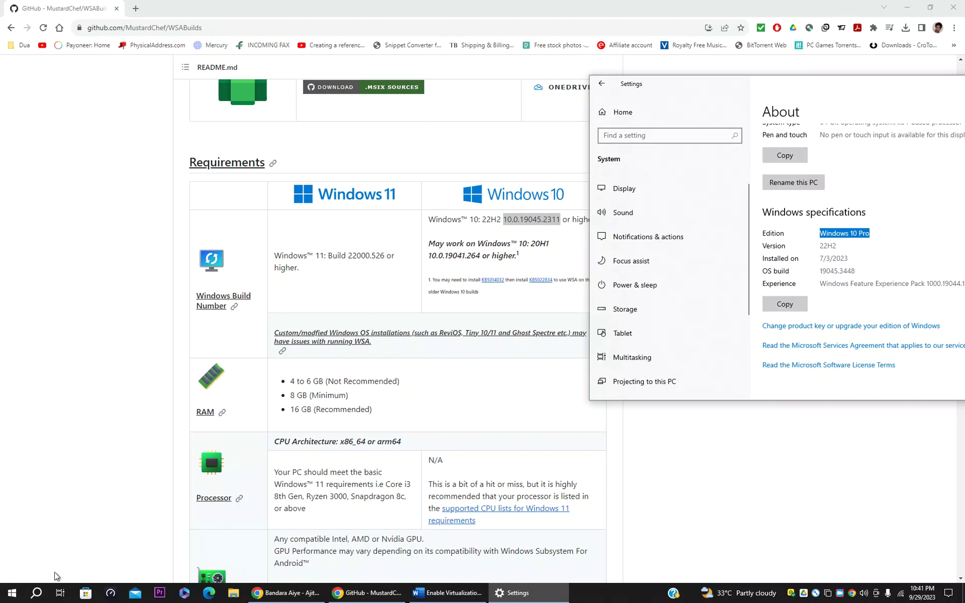
- Open Turn Windows features on or off, check the Hyper-V entry and close the dialog without applying changes
click(36, 593)
text(in)
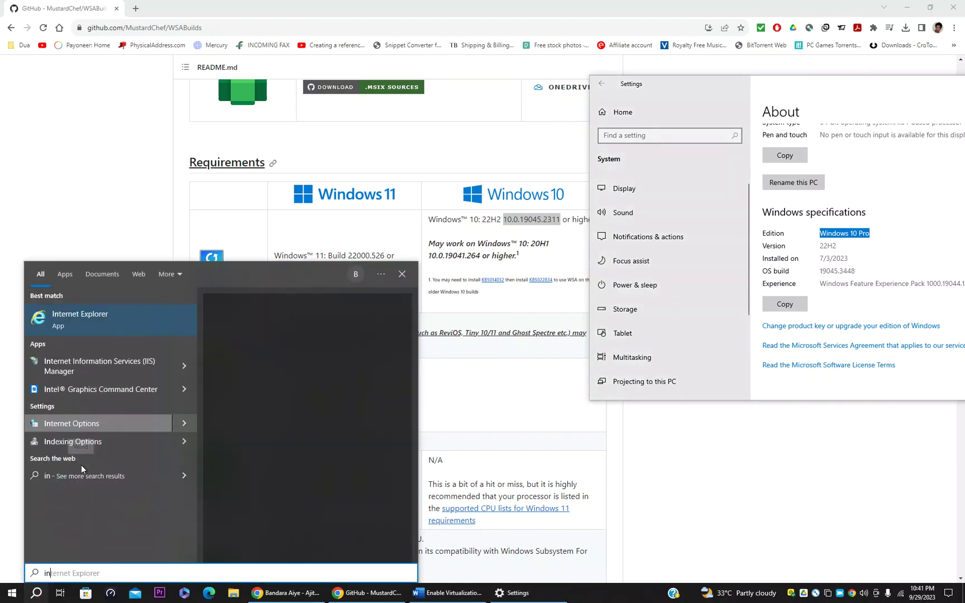
key(BackSpace)
key(BackSpace)
text(wn)
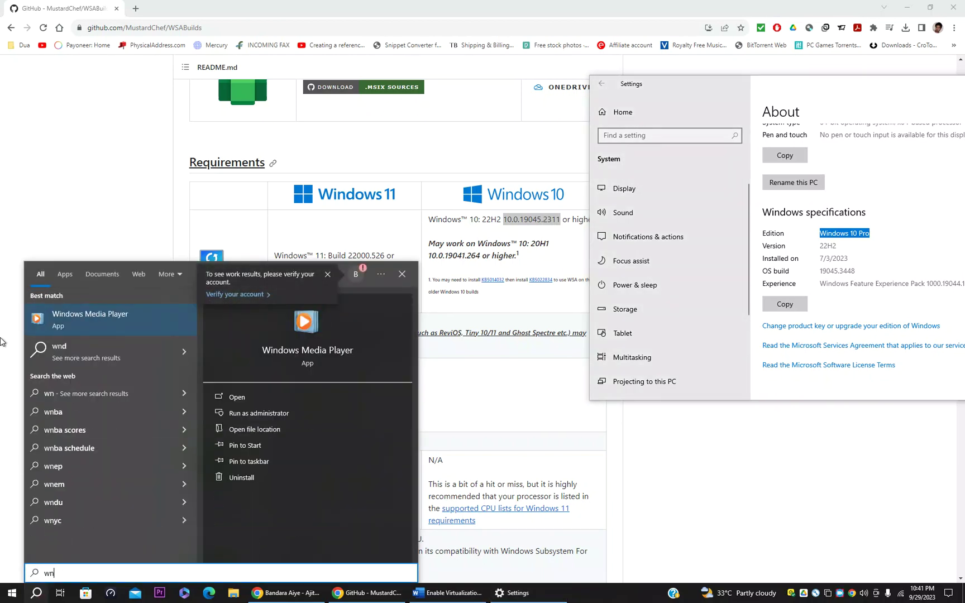
key(BackSpace)
text(indows)
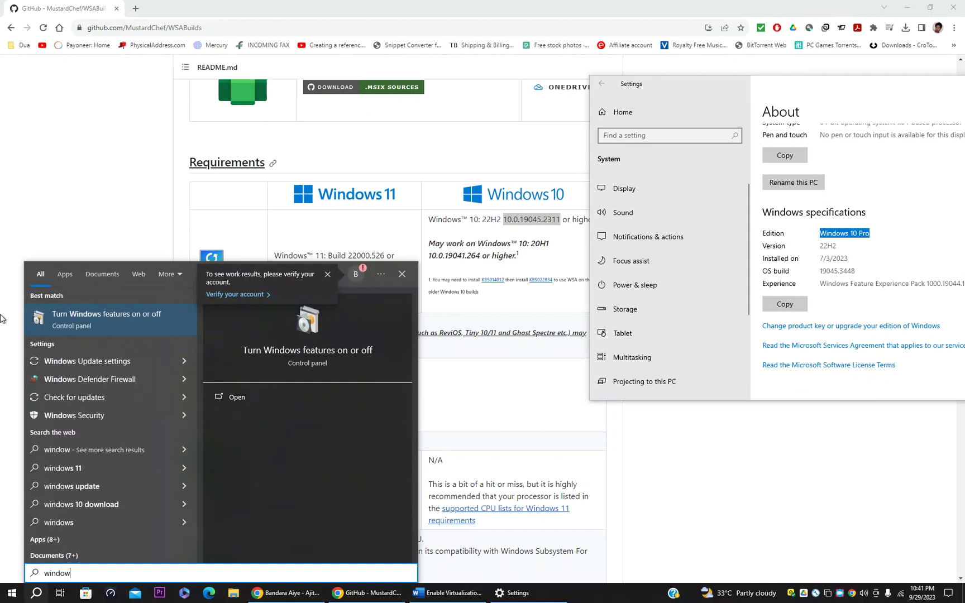
key(Return)
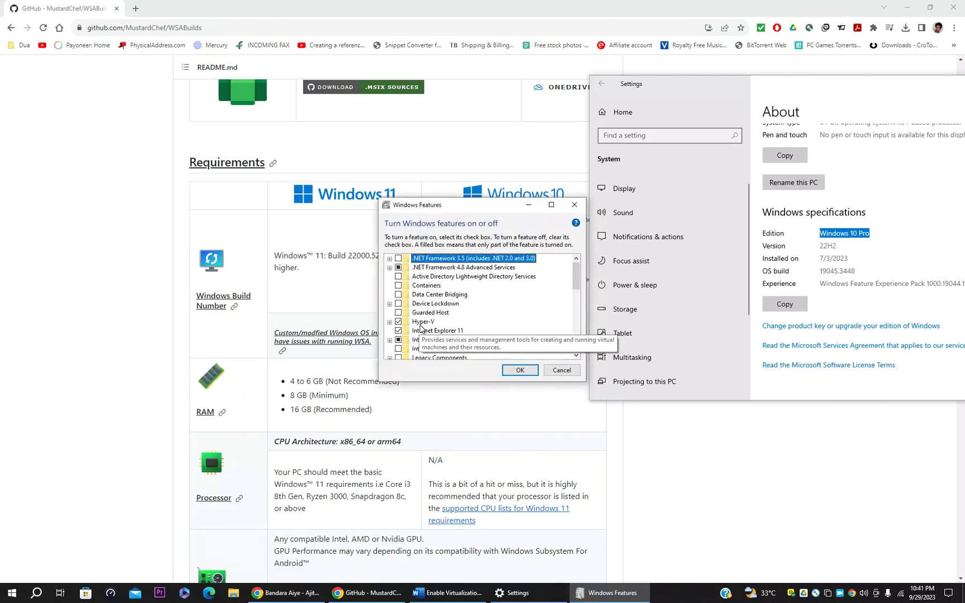
click(421, 323)
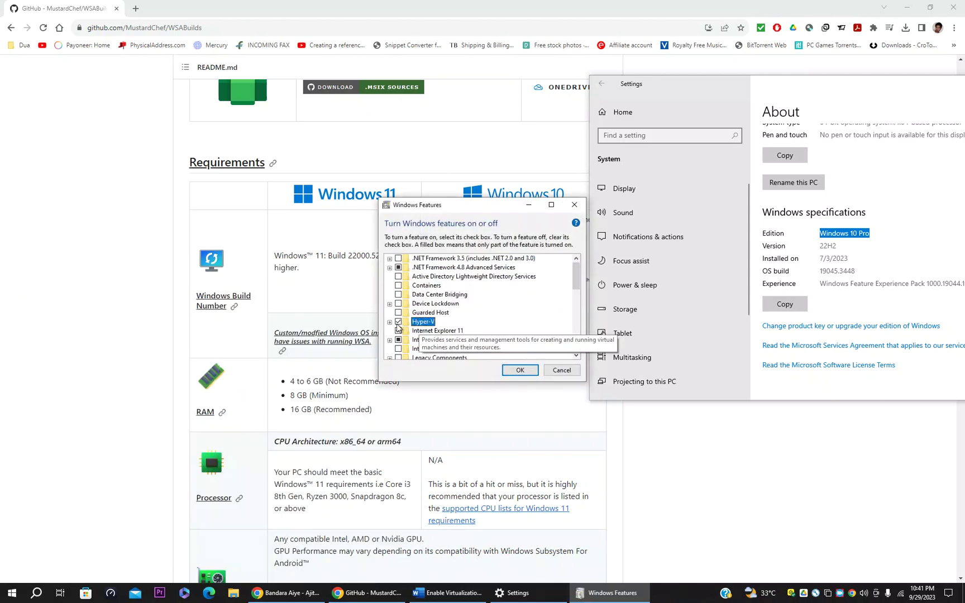
click(398, 322)
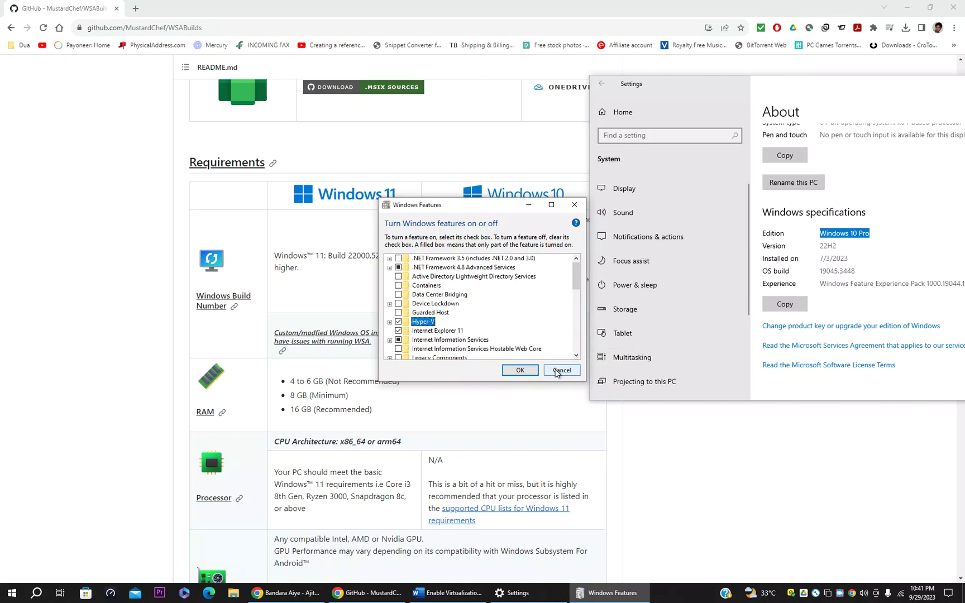
click(560, 371)
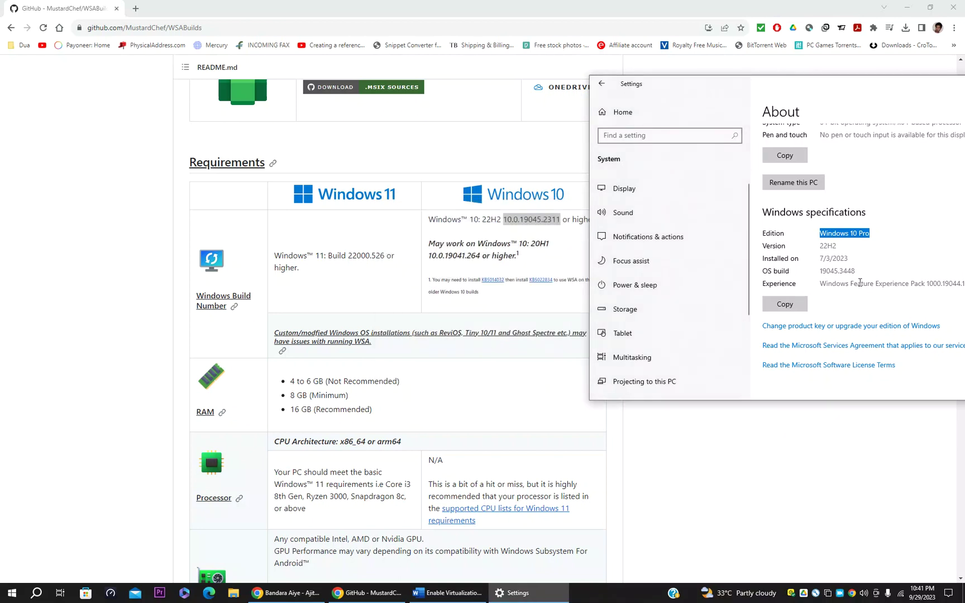
- Review the remaining WSABuilds requirements from RAM to Virtualization, highlighting the 8 GB minimum and 16 GB recommended RAM lines
scroll(789, 370, up, 2)
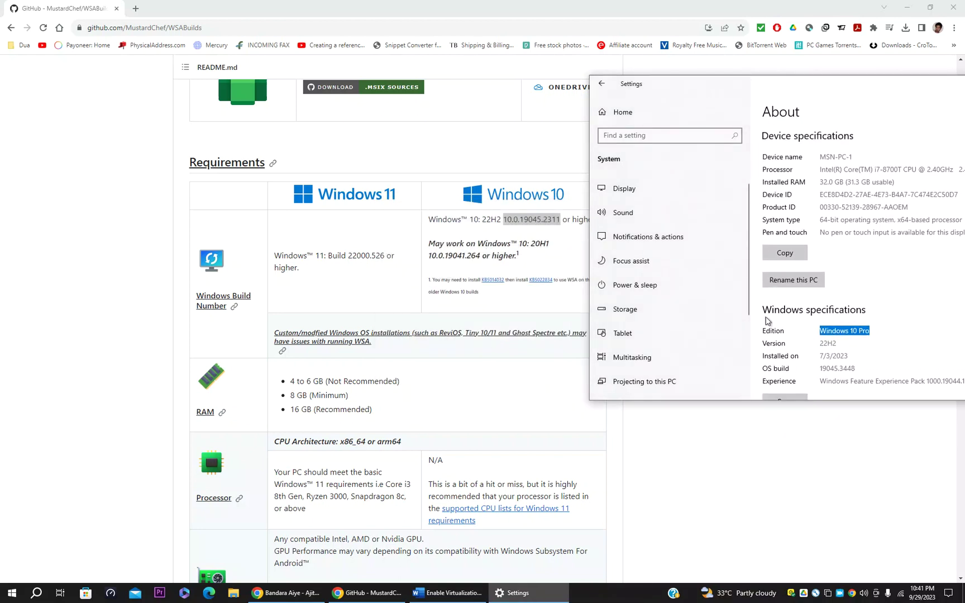
click(465, 294)
scroll(484, 302, down, 2)
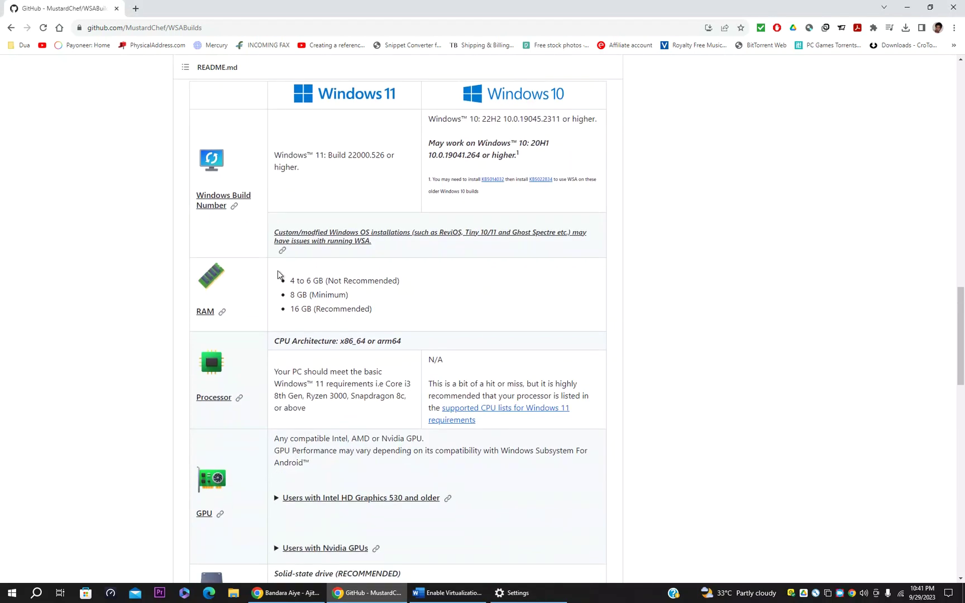
drag(292, 295, 367, 305)
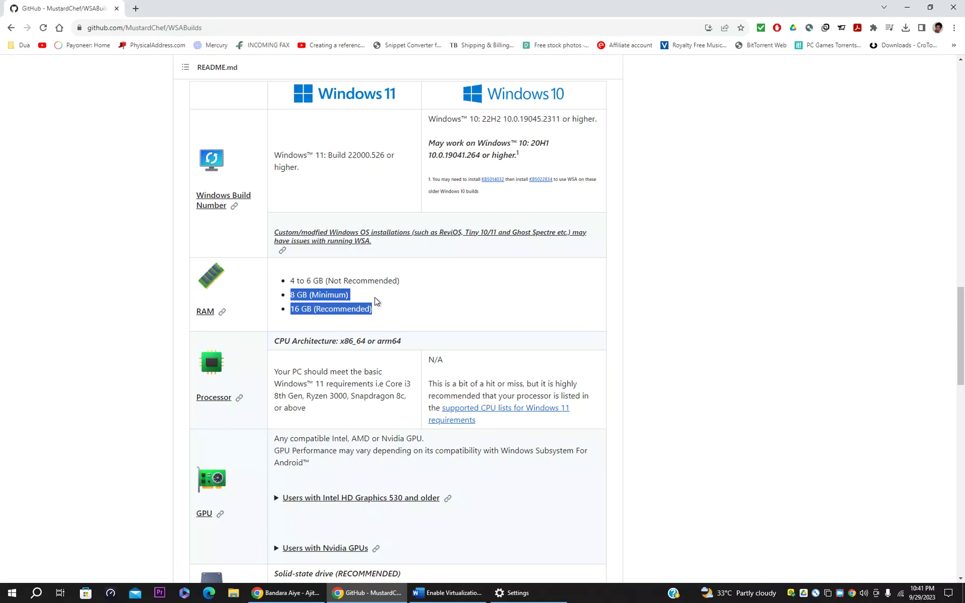
scroll(375, 302, down, 2)
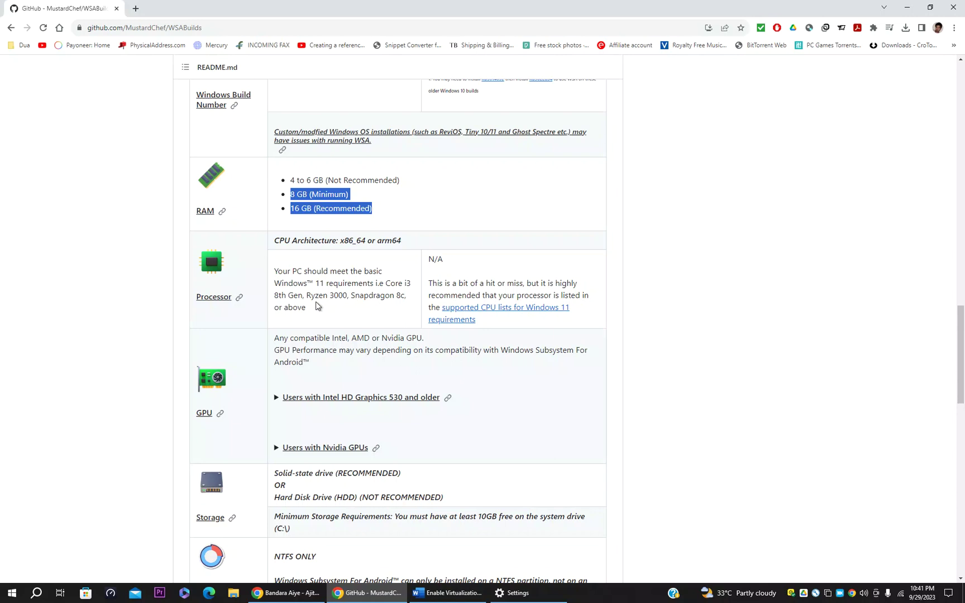
scroll(318, 309, down, 2)
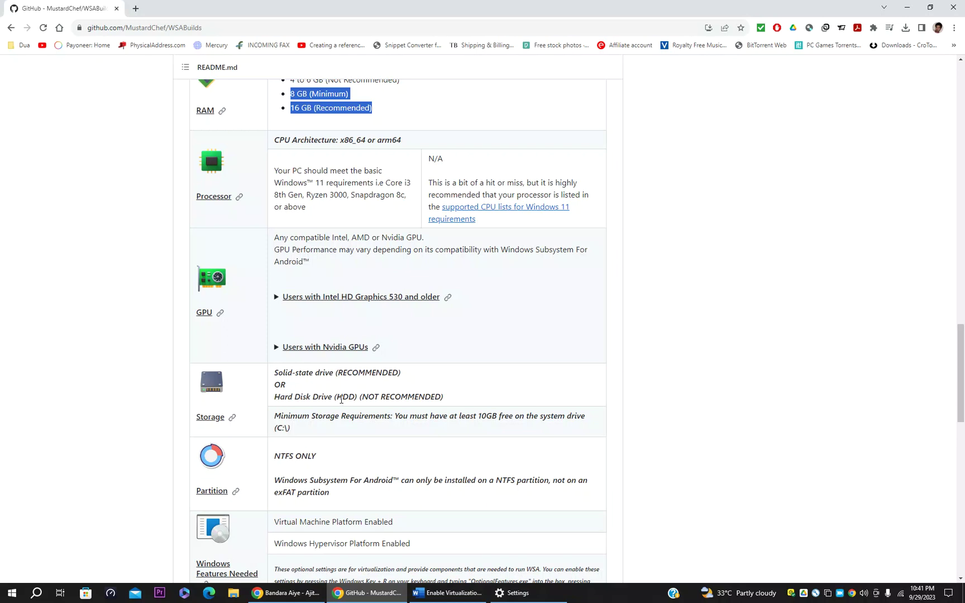
scroll(354, 400, down, 2)
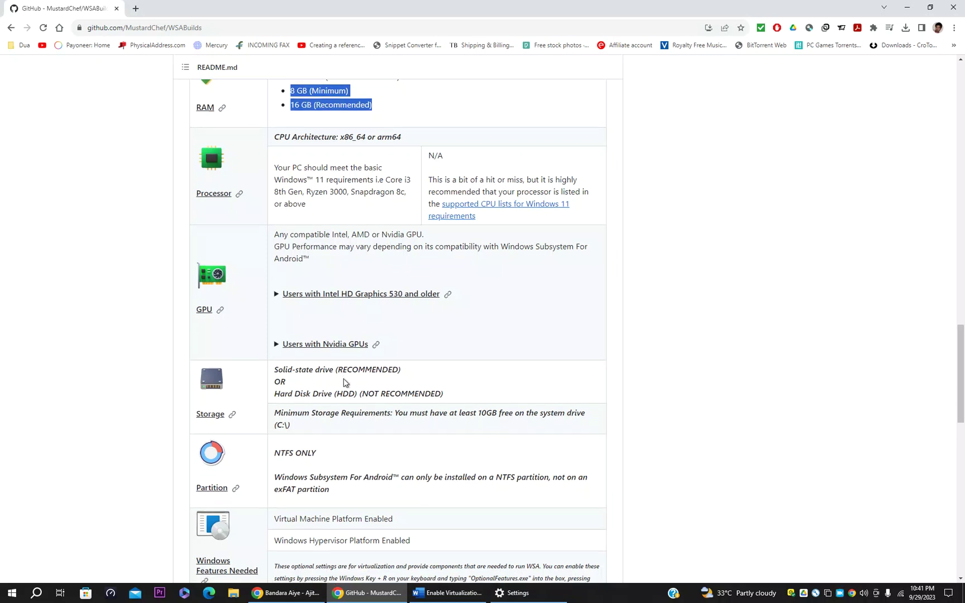
scroll(313, 318, down, 1)
scroll(313, 319, down, 4)
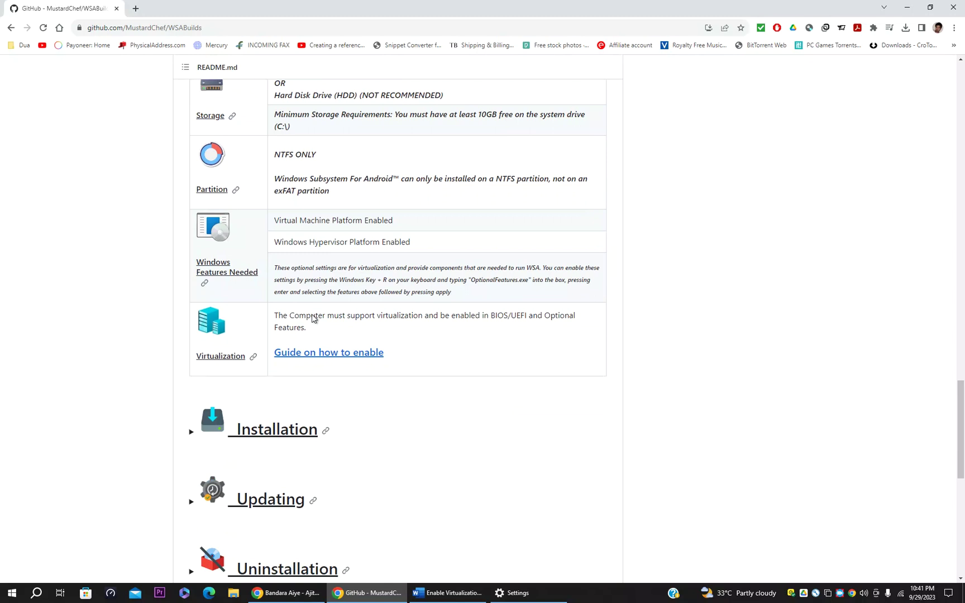
- Open the latest stable Windows 10 x64 release page from the WSABuilds download table
scroll(345, 364, up, 5)
scroll(345, 363, up, 12)
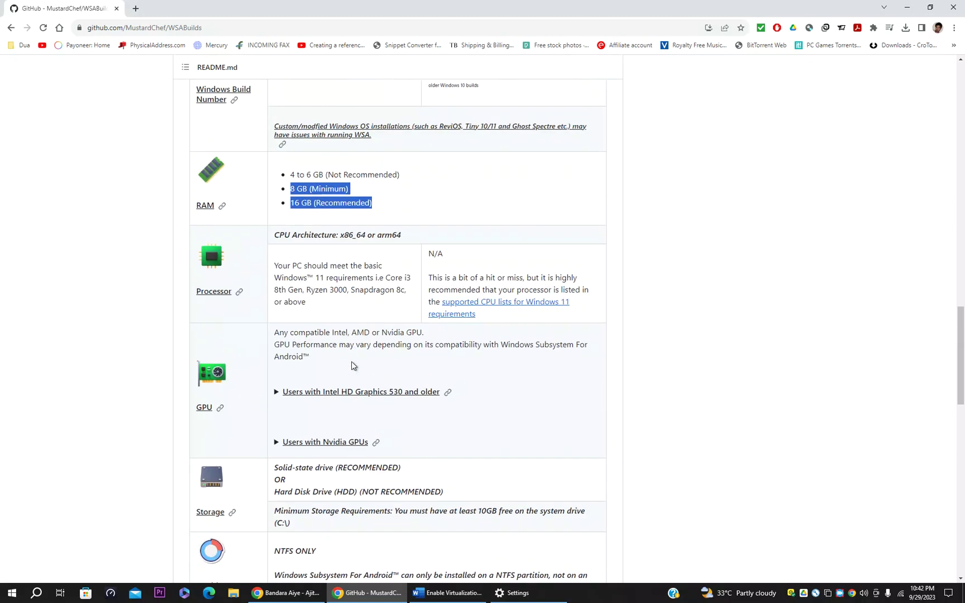
scroll(358, 363, up, 2)
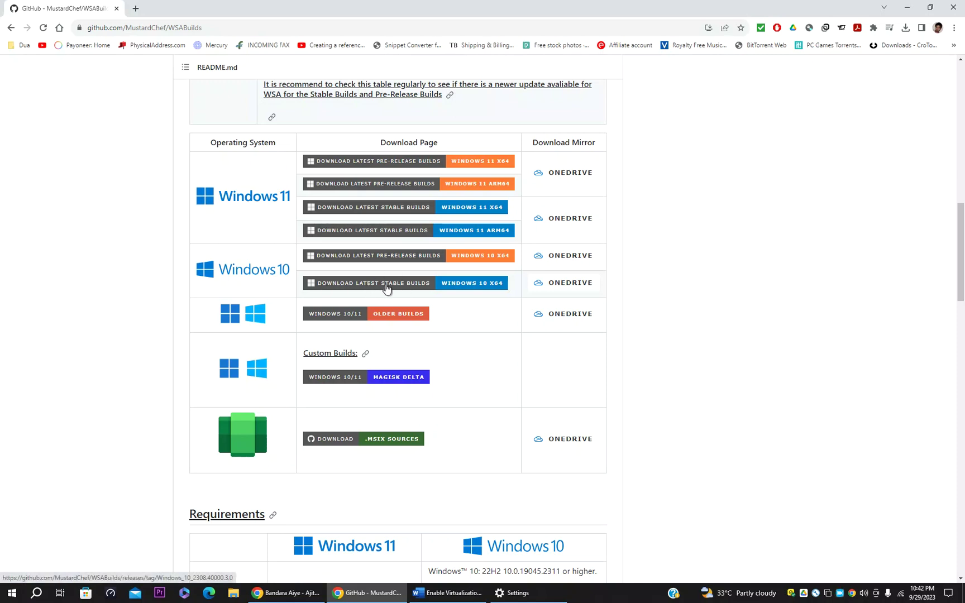
click(455, 283)
- Download WSA_2308.40000.3.0_x64_Release-Nightly-MindTheGapps-13.0-RemovedAmazon_Windows_10.7z from the release assets and check its download progress
scroll(458, 286, down, 5)
scroll(458, 286, down, 20)
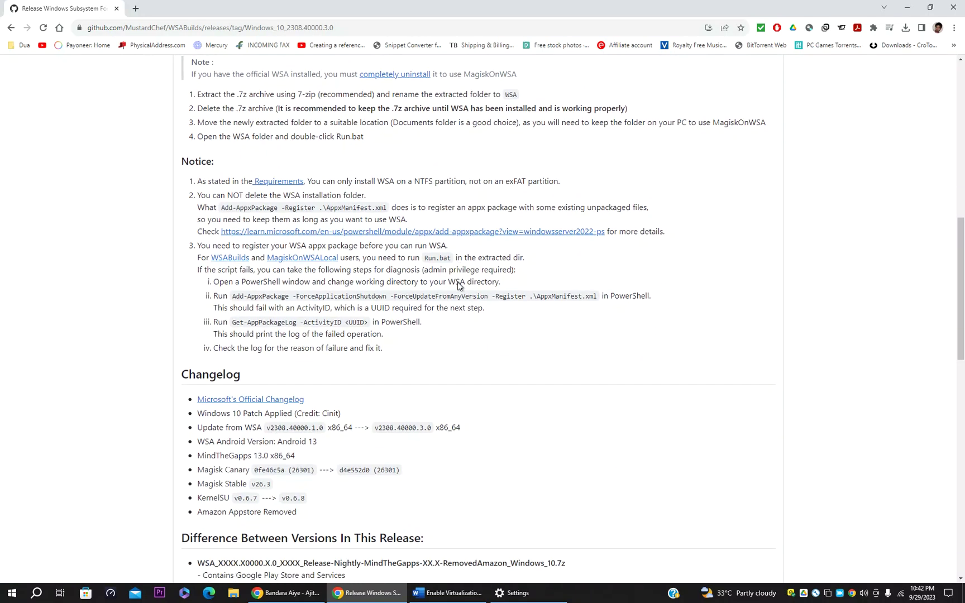
scroll(459, 286, down, 2)
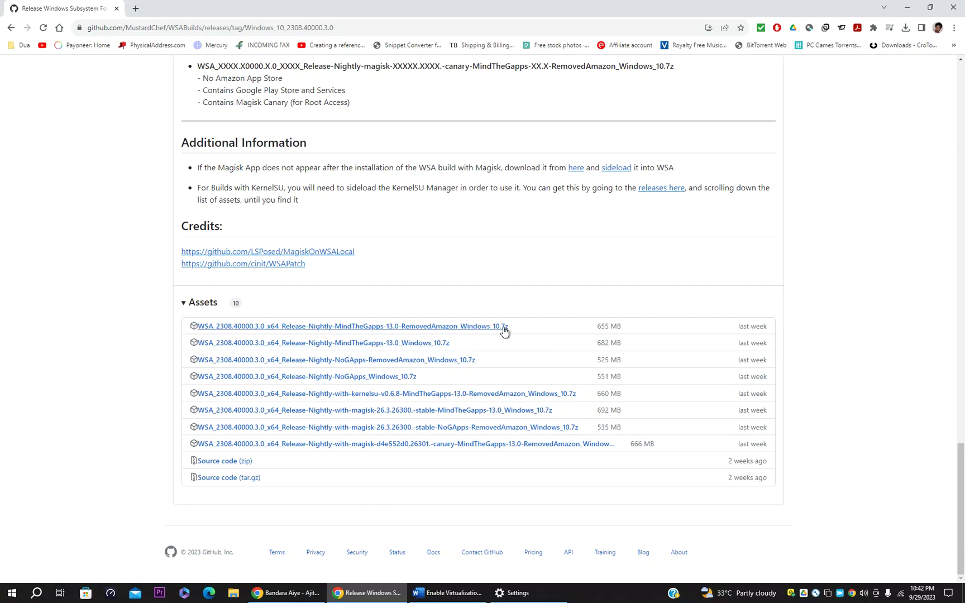
click(441, 326)
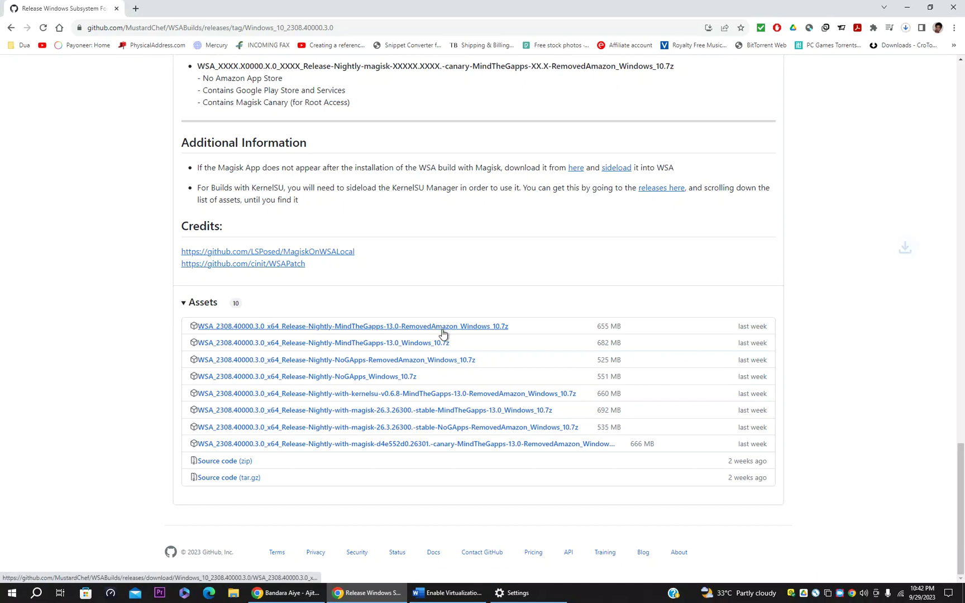
click(905, 28)
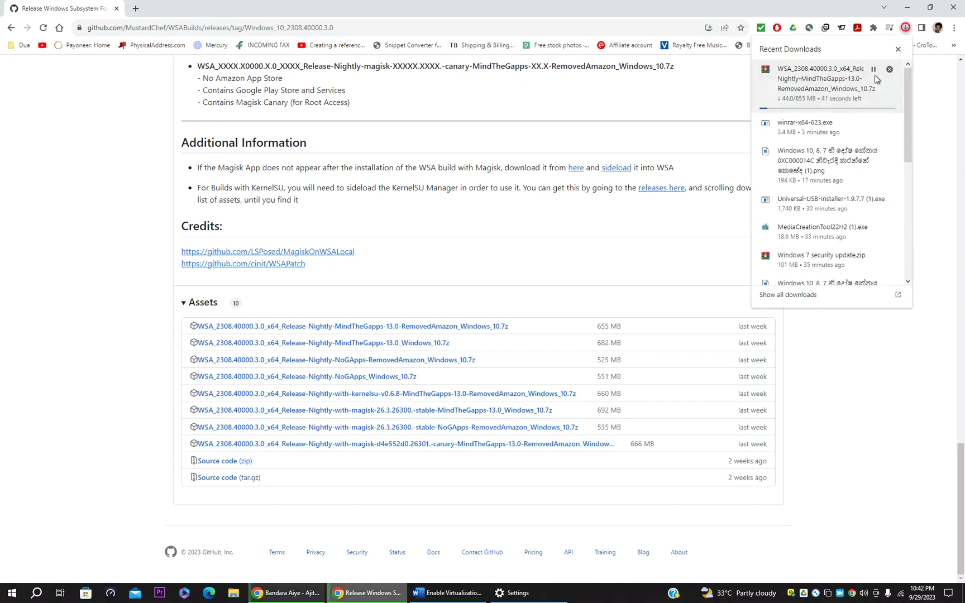
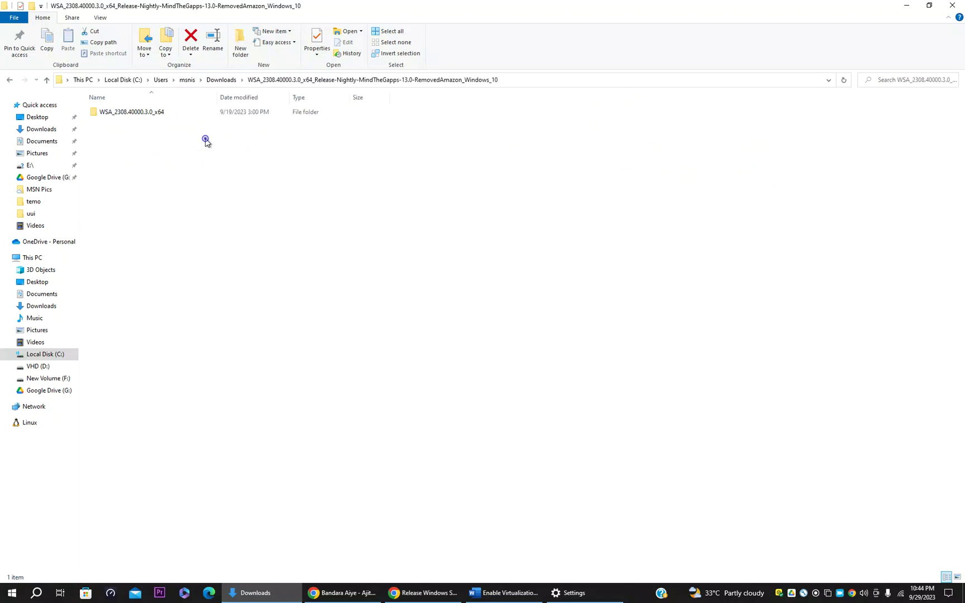
- Run Run.bat as administrator from the extracted WSA_2308.40000.3.0_x64 folder
scroll(259, 319, down, 3)
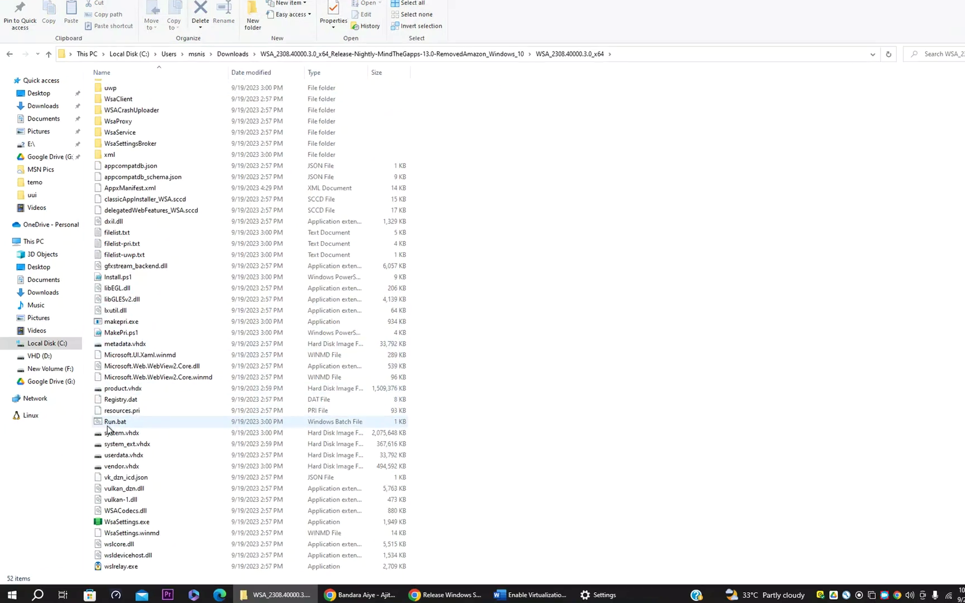
mouse_move(108, 426)
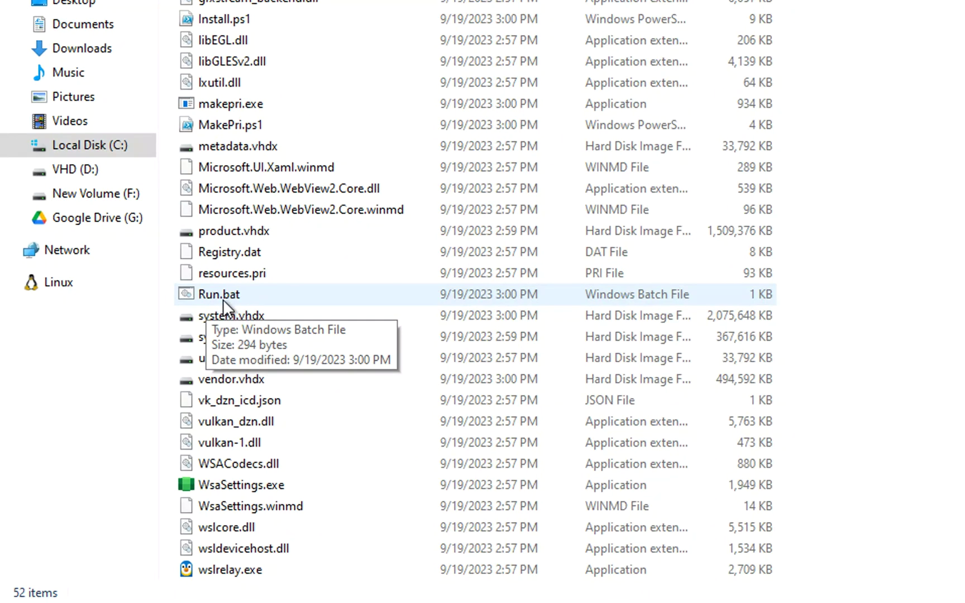
right_click(224, 296)
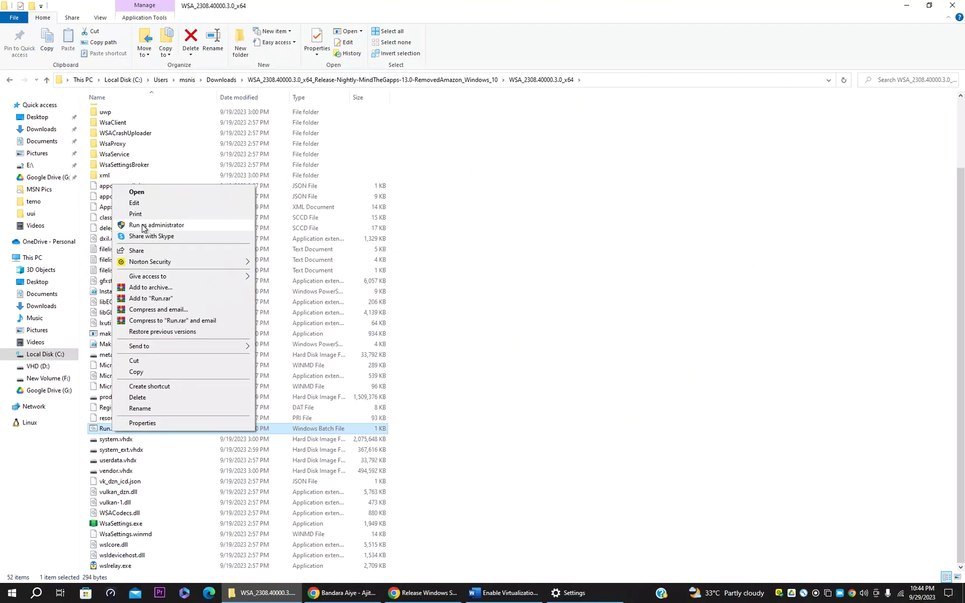
click(184, 226)
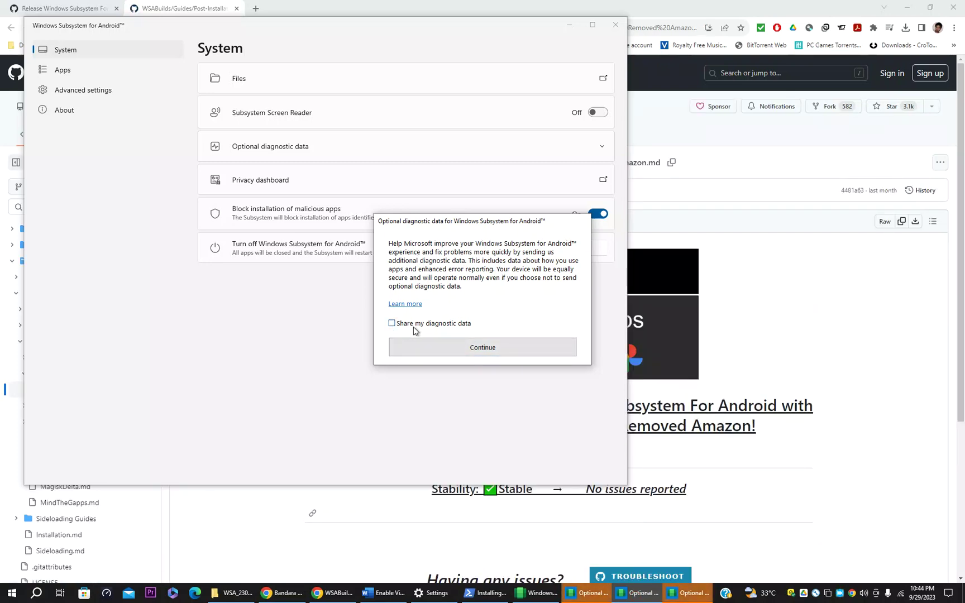
- Continue past each optional diagnostic data prompt of Windows Subsystem for Android without sharing diagnostic data
click(472, 355)
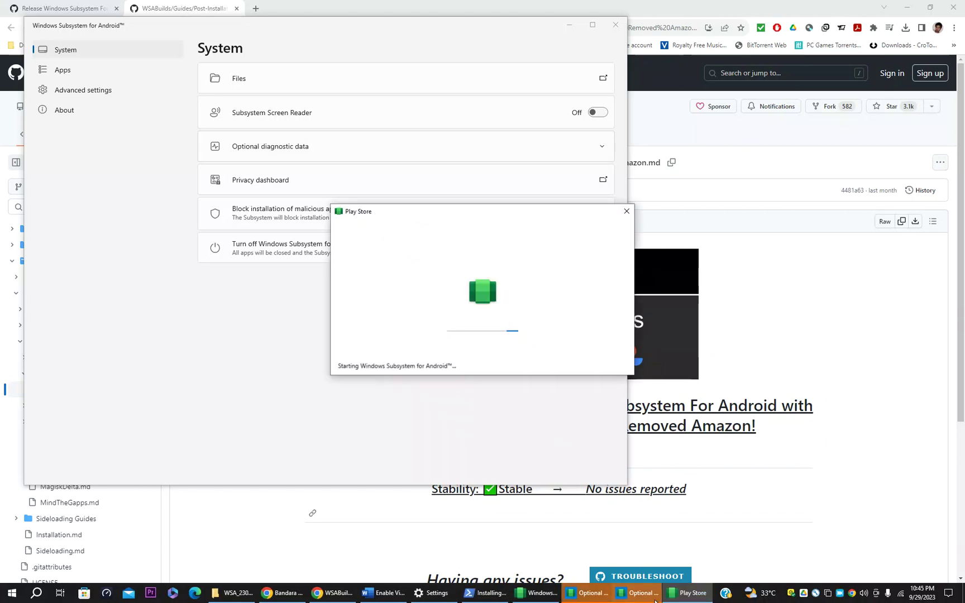
click(587, 593)
click(484, 348)
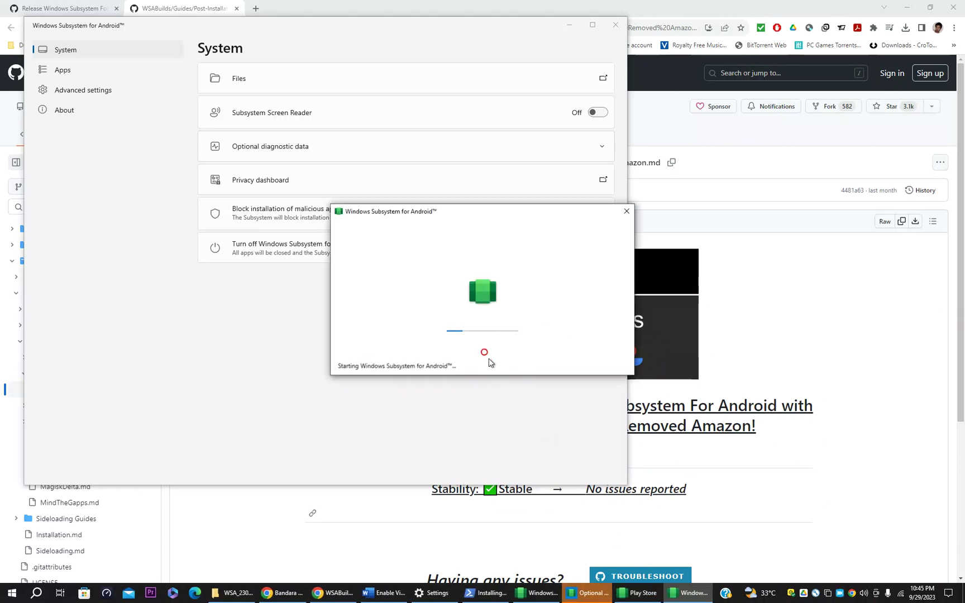
click(488, 351)
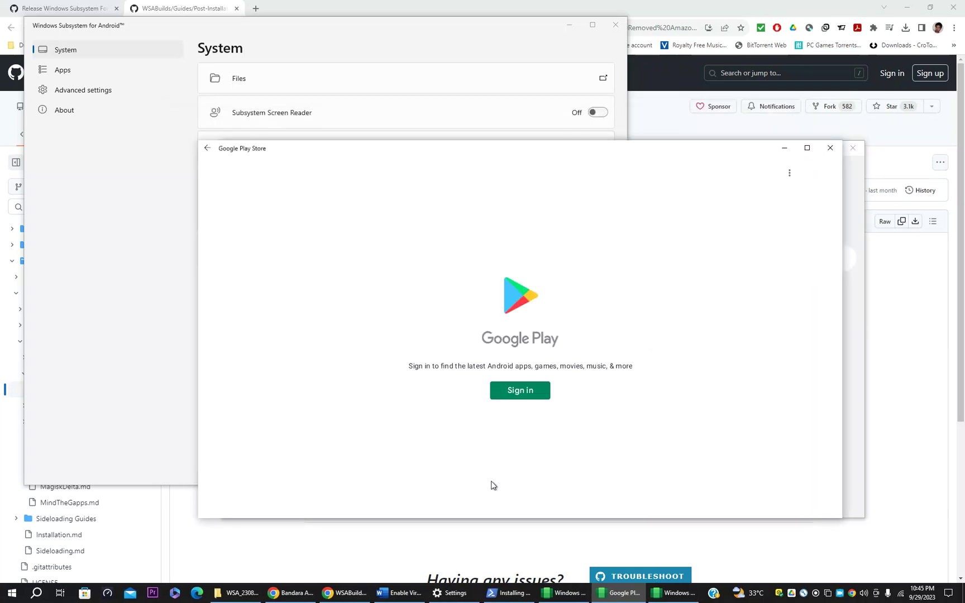
- Start the Google Play Store sign-in and agree to the Google terms for the account
click(520, 391)
click(531, 399)
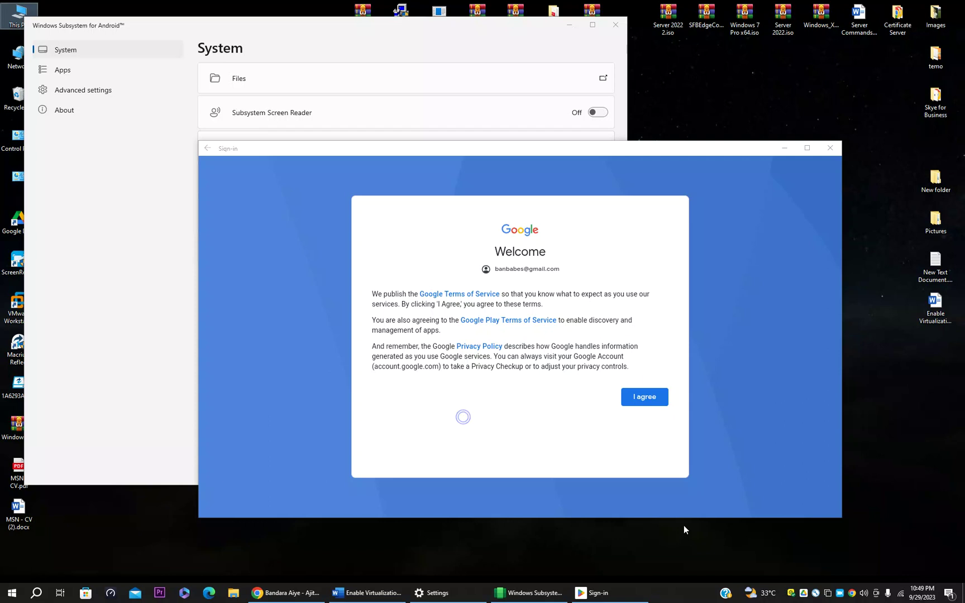
click(628, 400)
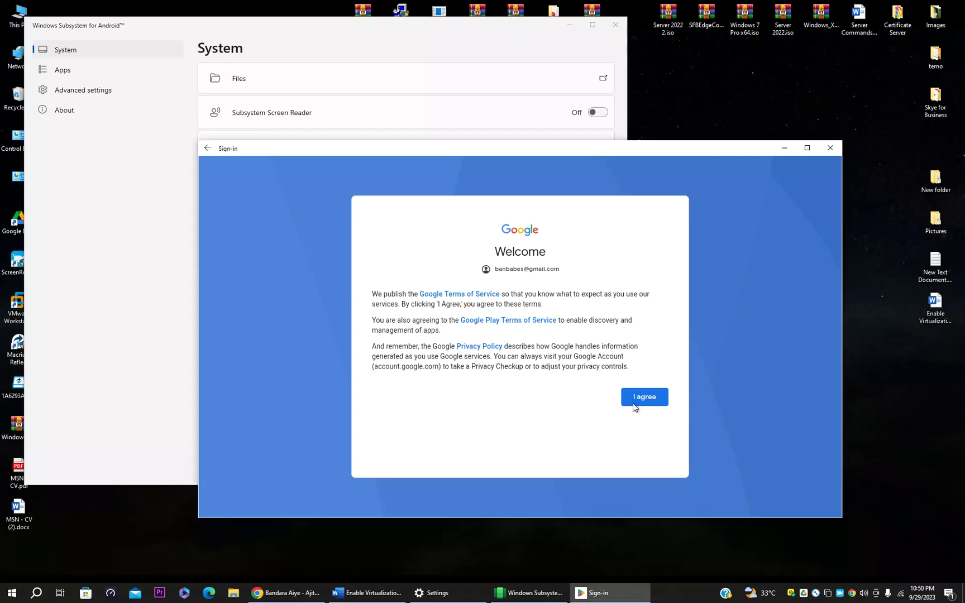
click(633, 401)
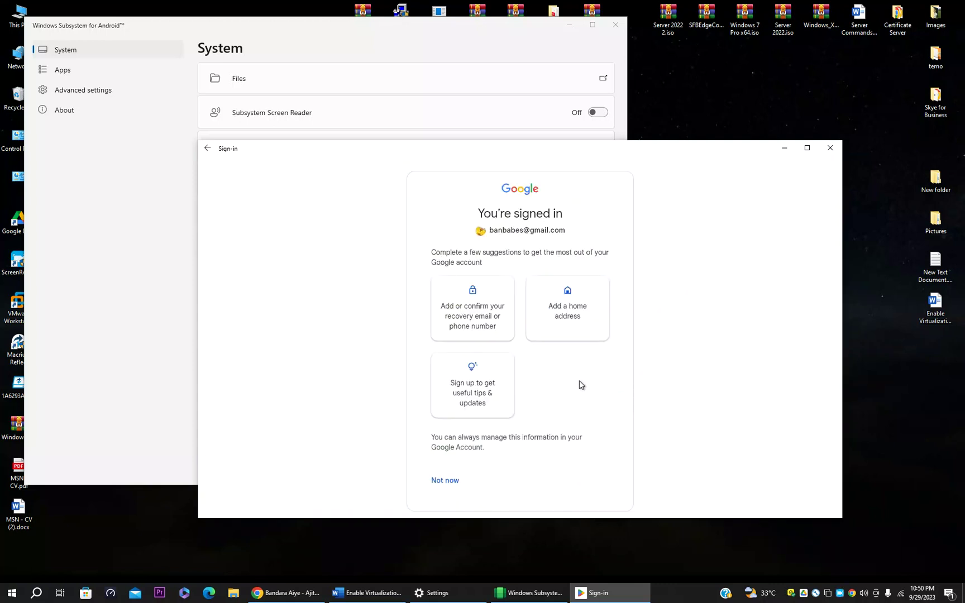
- Skip the Google account suggestions and install HiTV:K-Dramas Base Camp from a Play Store search for "hi tv"
click(436, 481)
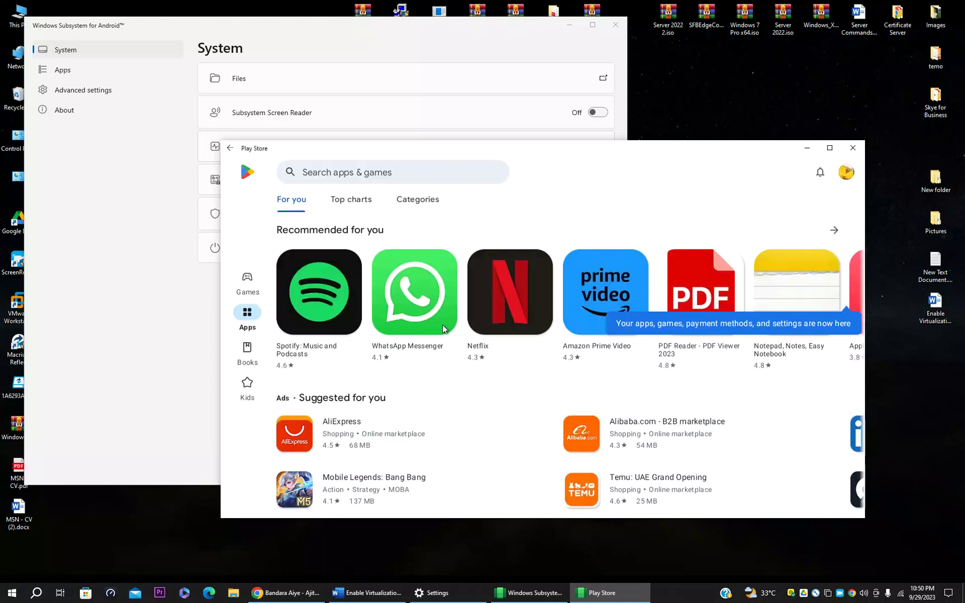
click(366, 173)
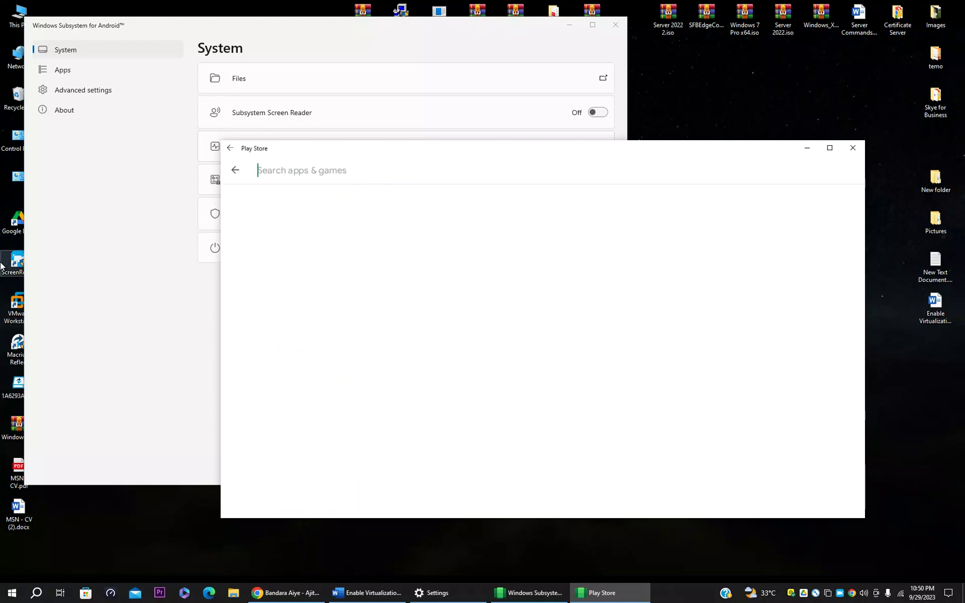
text(hi tv)
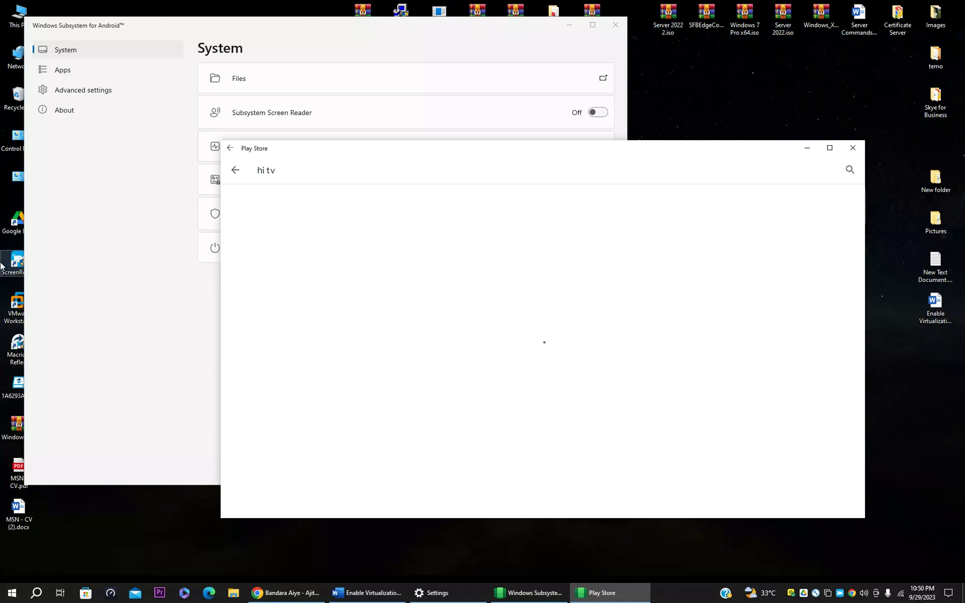
click(800, 212)
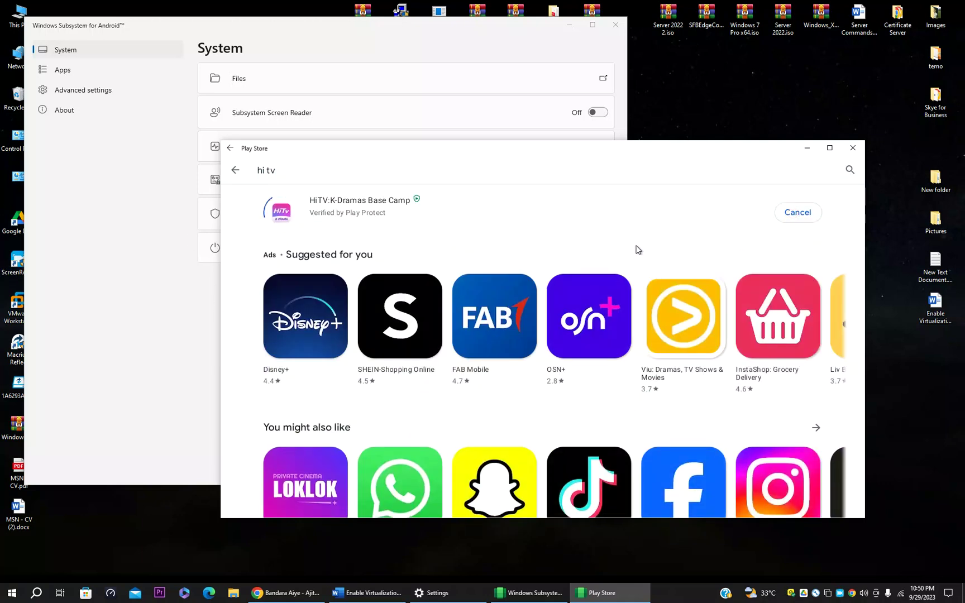
drag(465, 152, 553, 190)
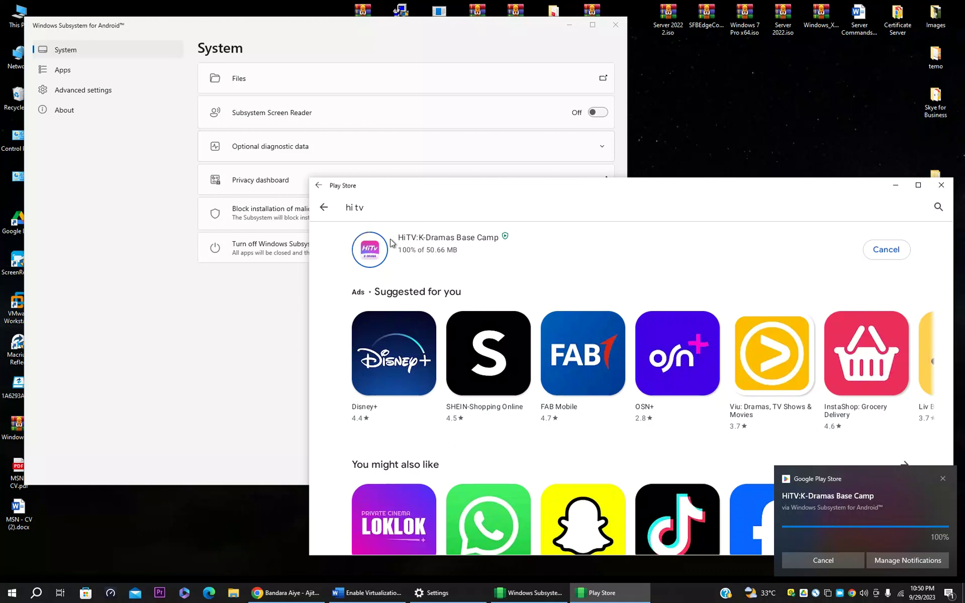
- Pin Windows Subsystem for Android to Start from the list of installed programs
click(166, 288)
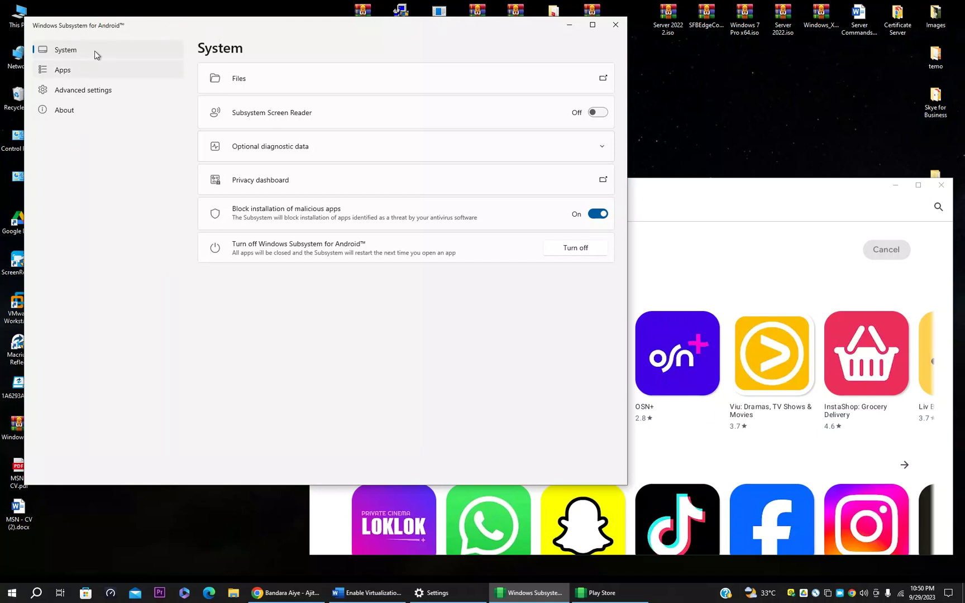
click(12, 592)
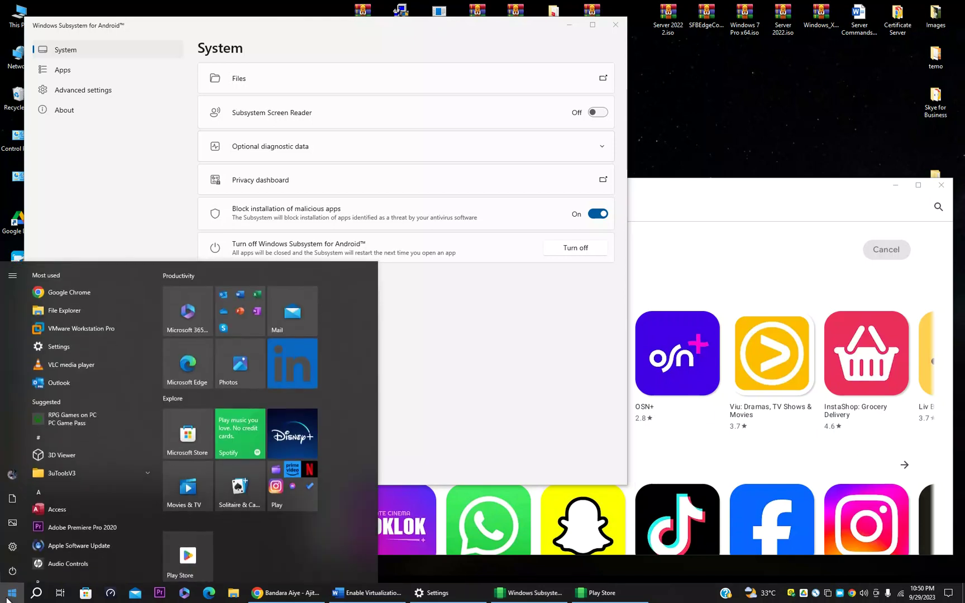
scroll(86, 372, down, 15)
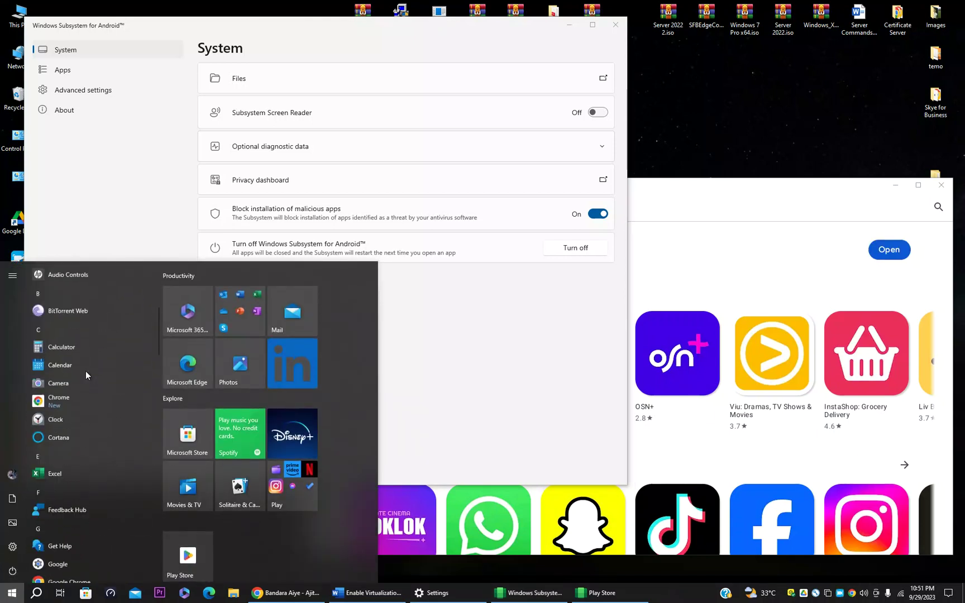
scroll(86, 373, down, 15)
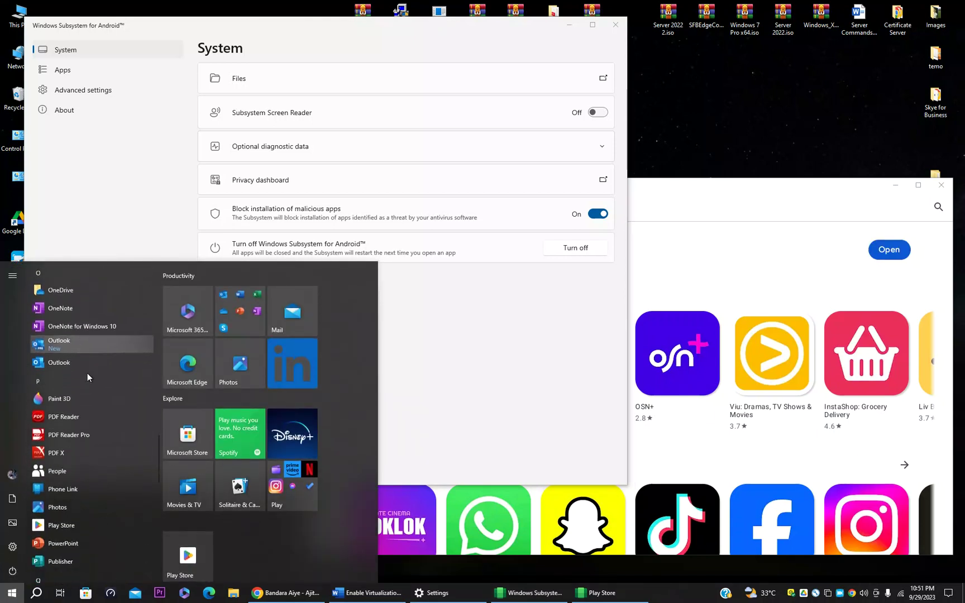
scroll(88, 373, down, 5)
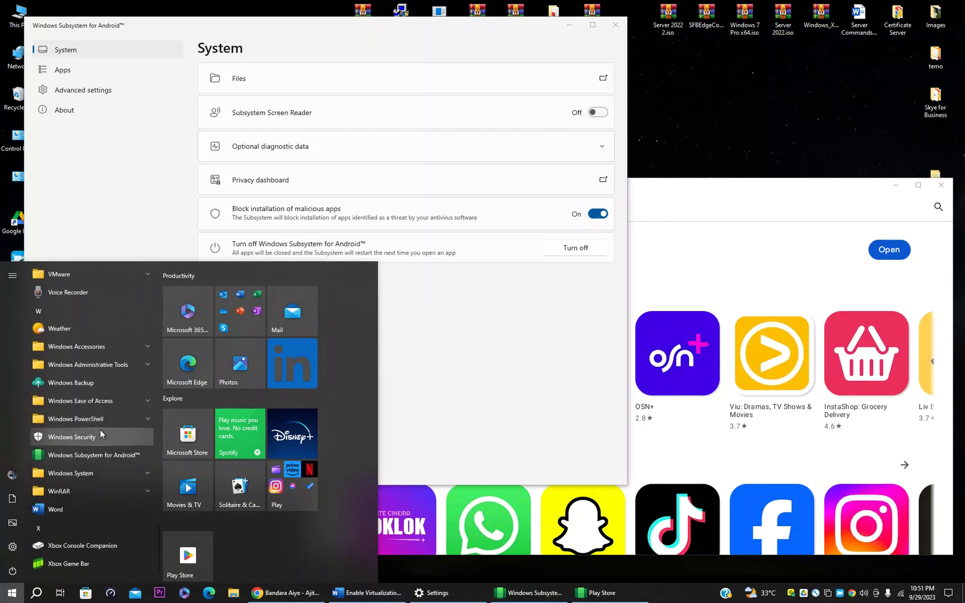
right_click(101, 454)
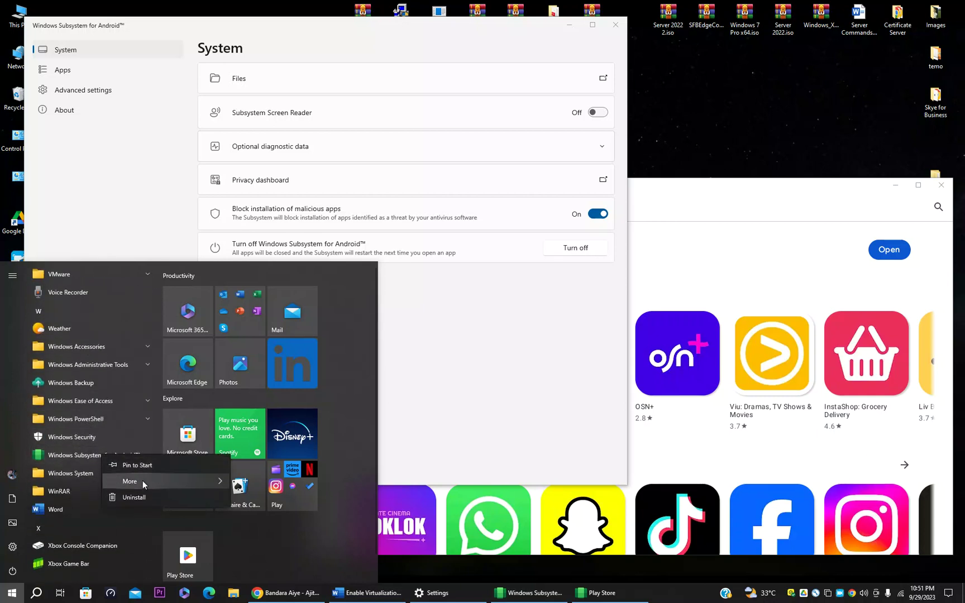
click(153, 466)
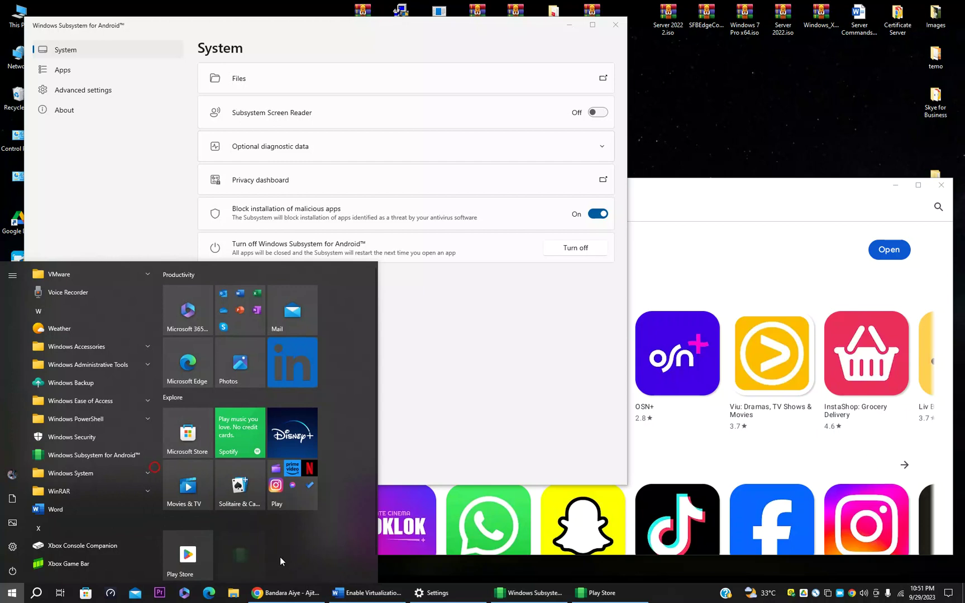
- Close the Windows Subsystem for Android window and relaunch it from its pinned tile
click(615, 24)
key(super)
click(244, 552)
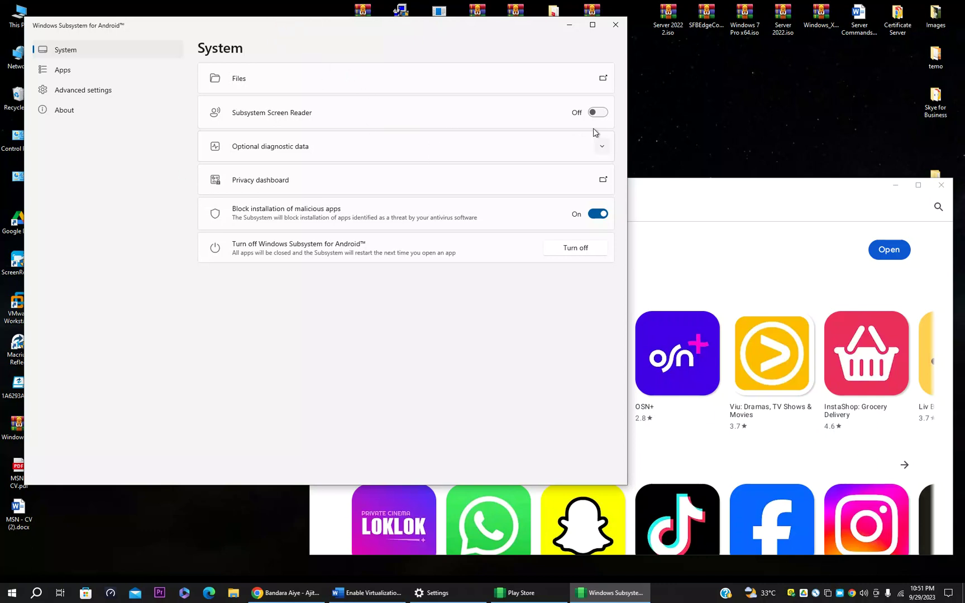
- Open the subsystem's Files app, look through the Recent, Images, Videos, Audio, Documents and Downloads categories, and close it
click(71, 50)
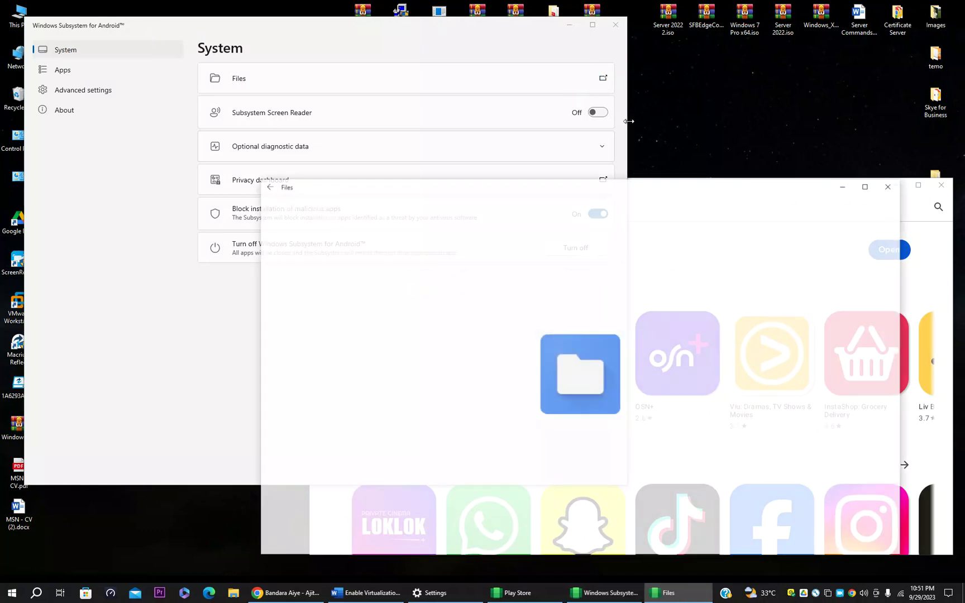
click(561, 187)
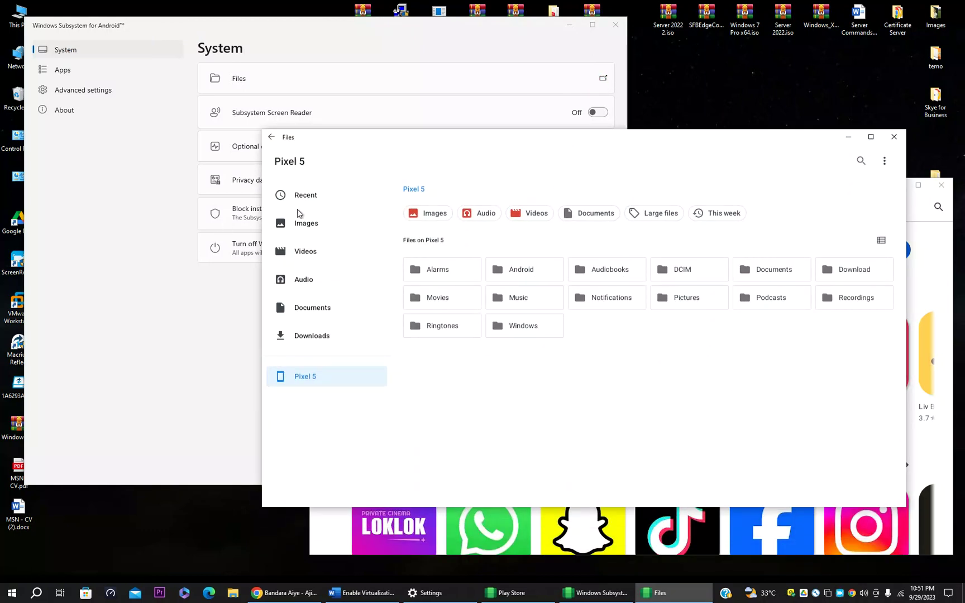
click(305, 224)
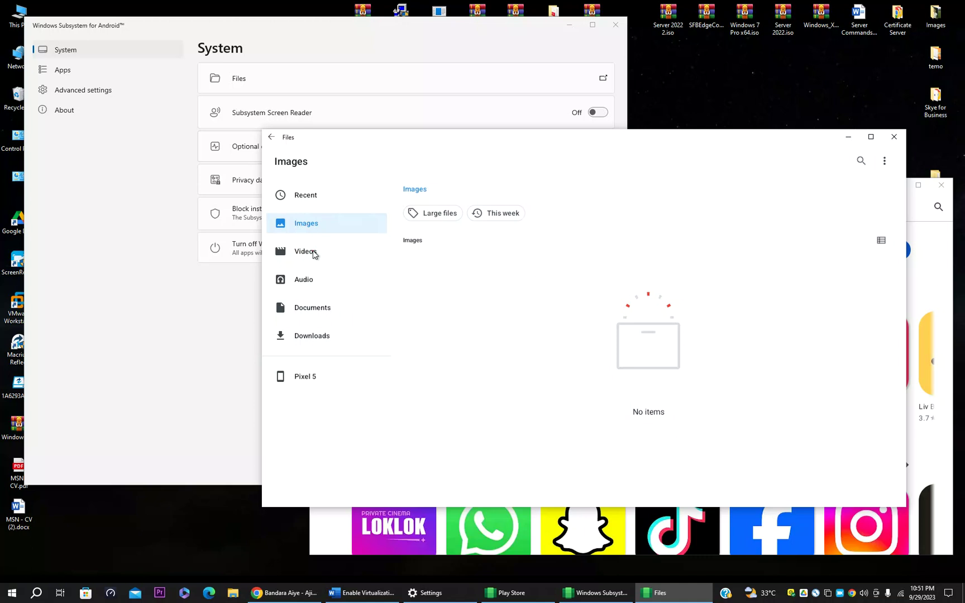
click(314, 252)
click(314, 279)
click(300, 197)
click(313, 223)
click(315, 253)
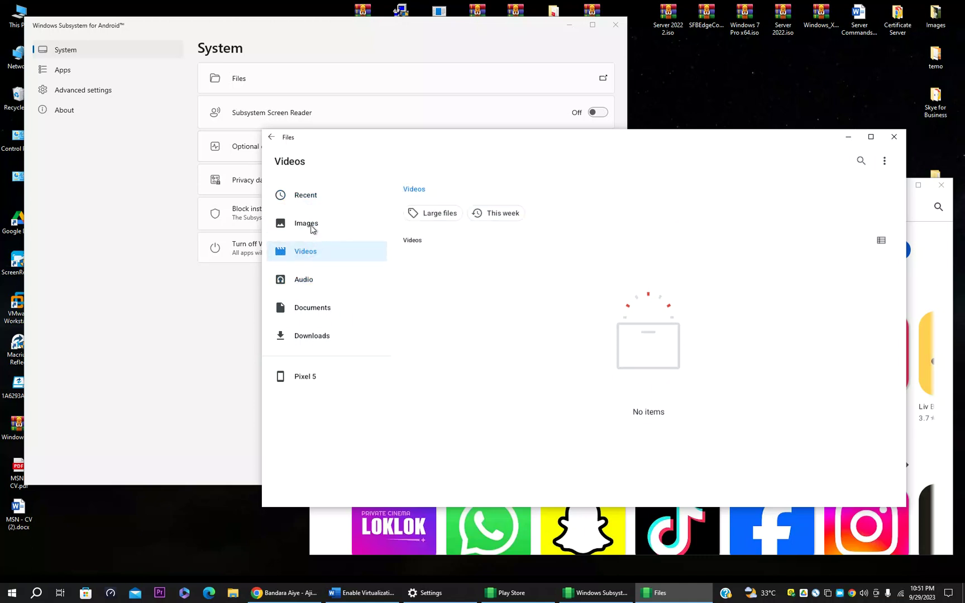
click(325, 281)
click(311, 309)
click(318, 335)
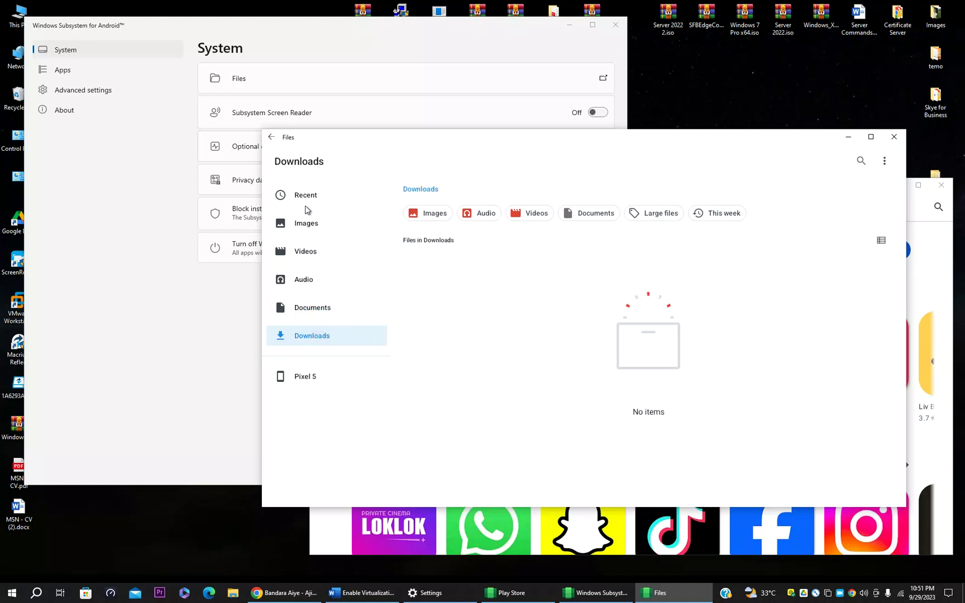
click(893, 137)
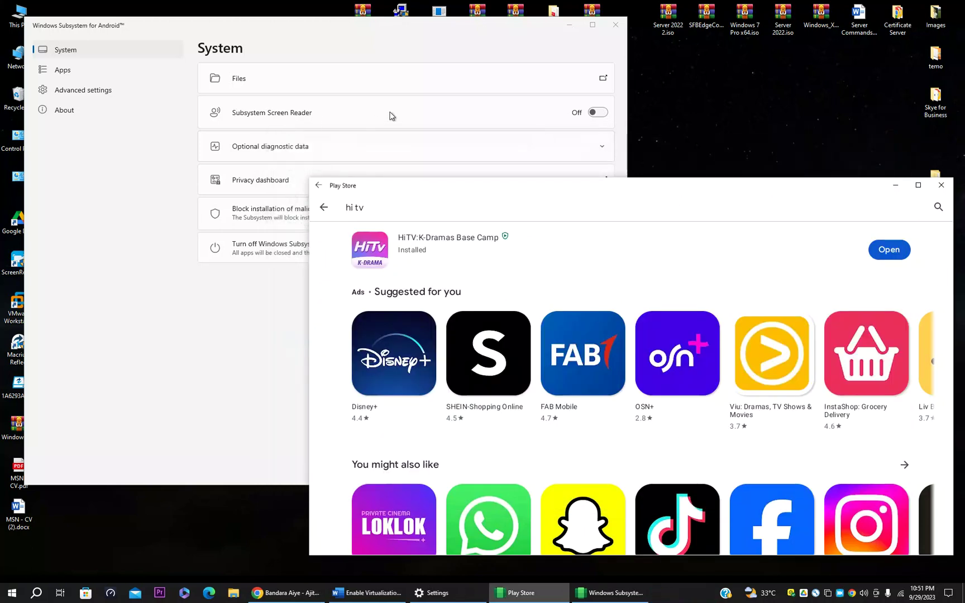
- Examine the optional diagnostic data options in the subsystem's System settings and collapse them again
click(396, 69)
click(604, 114)
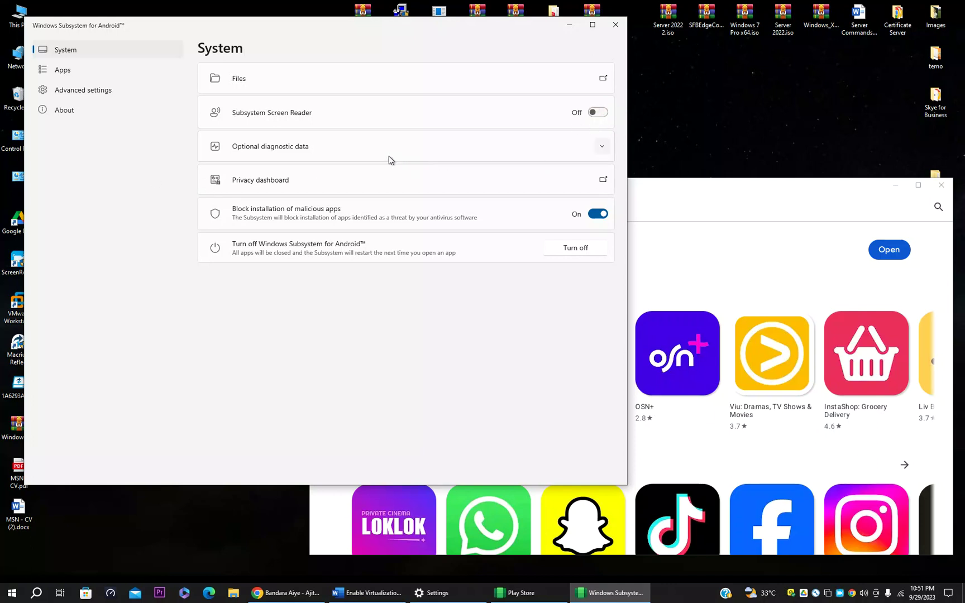
click(340, 155)
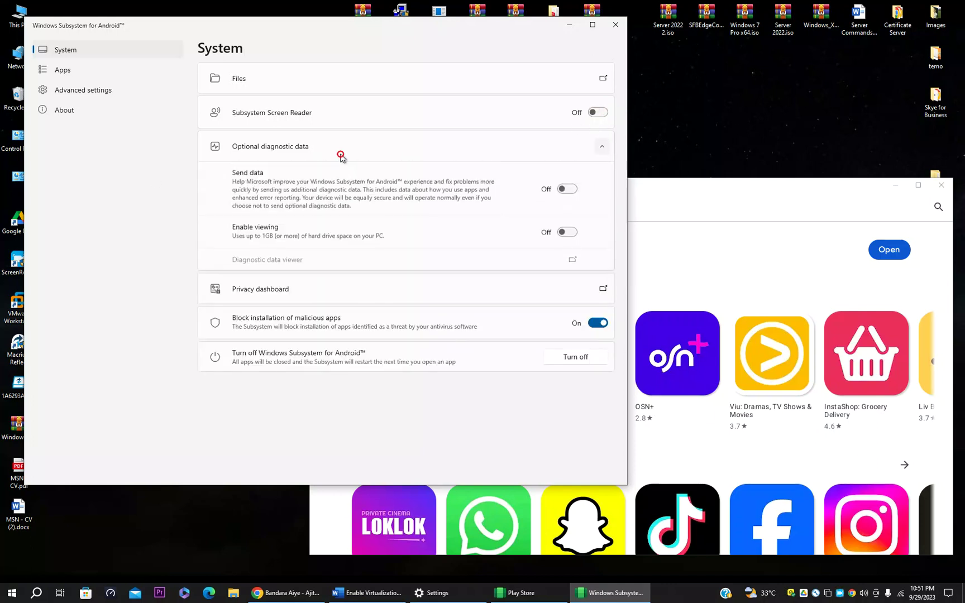
click(338, 150)
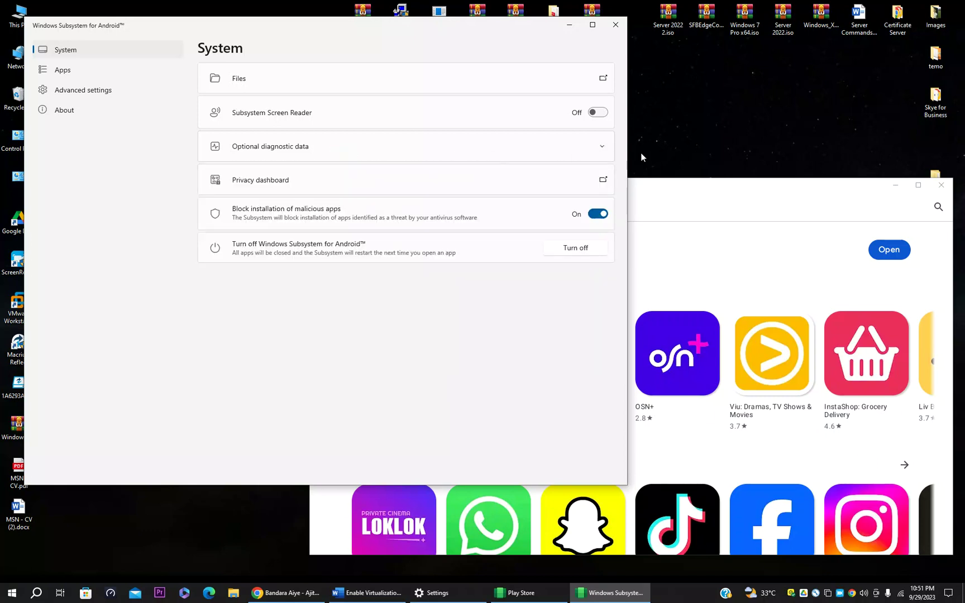
- Examine the permission usage in the subsystem's Privacy dashboard, including the other permissions, and return to the System settings
click(603, 180)
scroll(391, 262, down, 2)
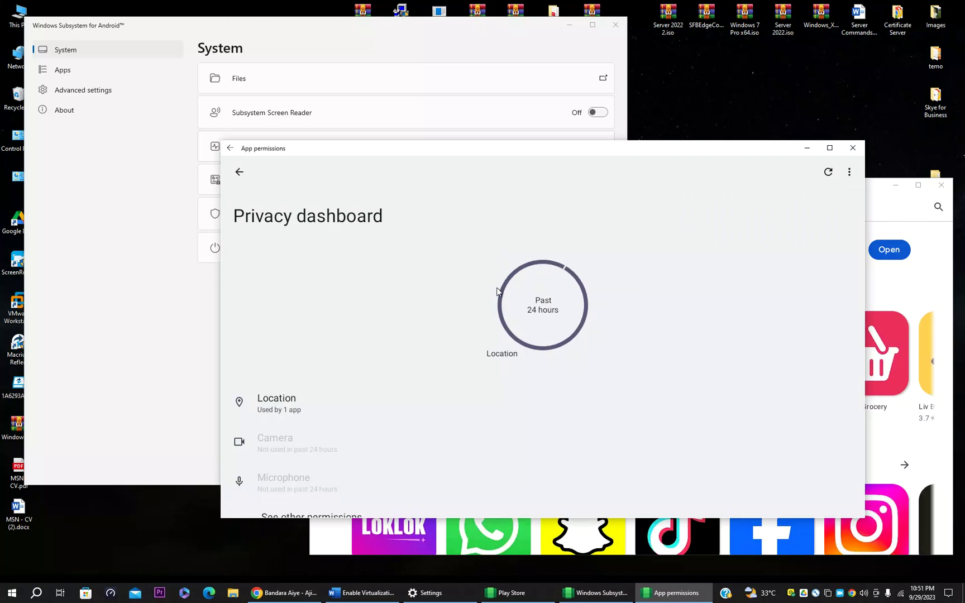
click(301, 483)
scroll(328, 367, down, 7)
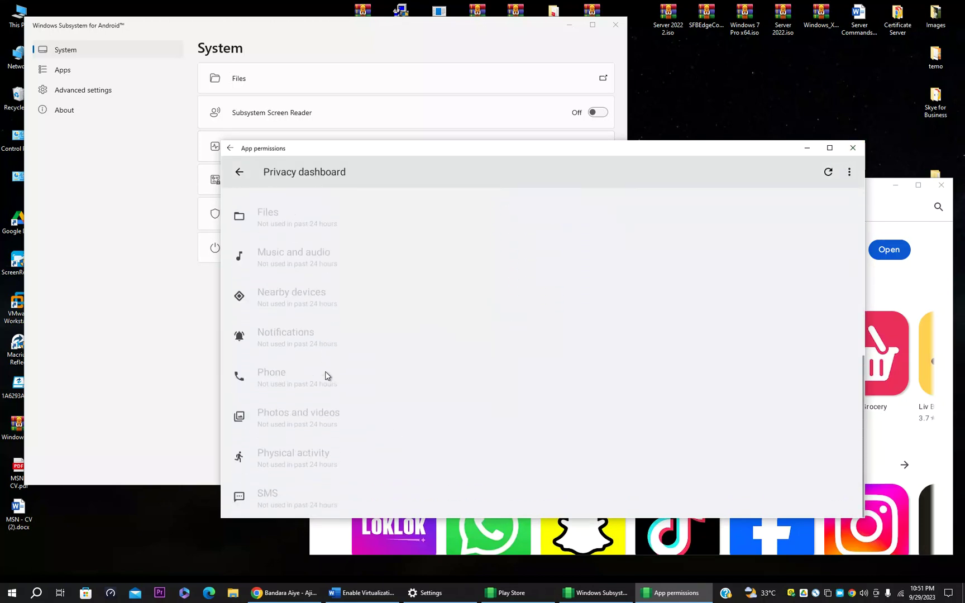
click(850, 153)
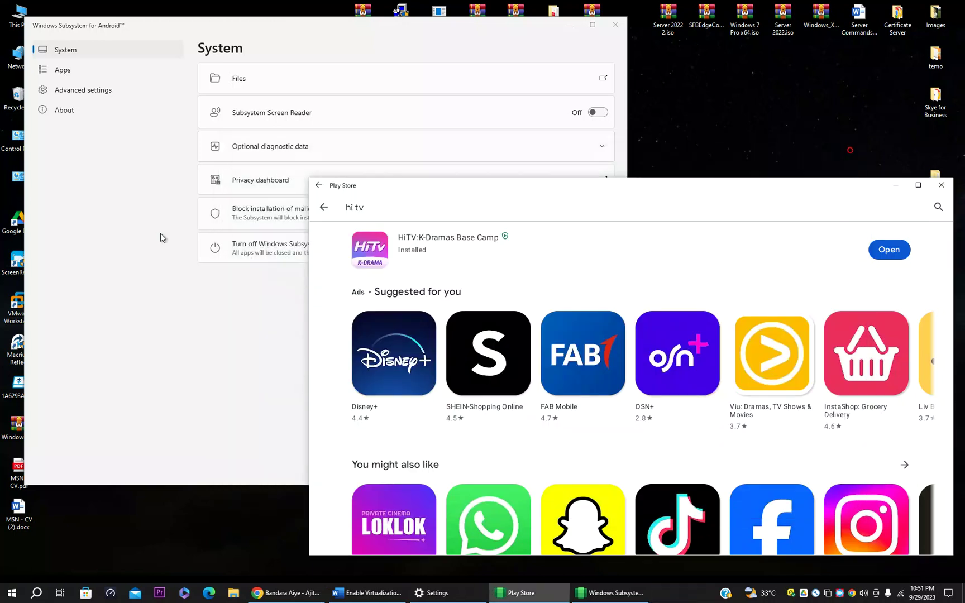
click(185, 293)
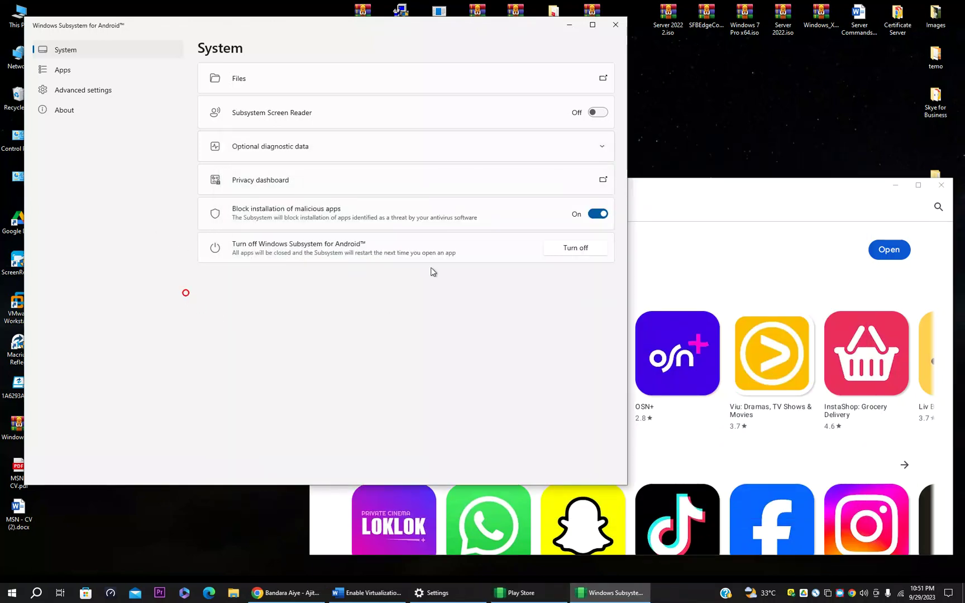
click(594, 218)
- Open HiTV from the subsystem's refreshed apps list, allow its access to photos, videos, music and audio, and minimize the HiTV and Play Store windows
click(75, 71)
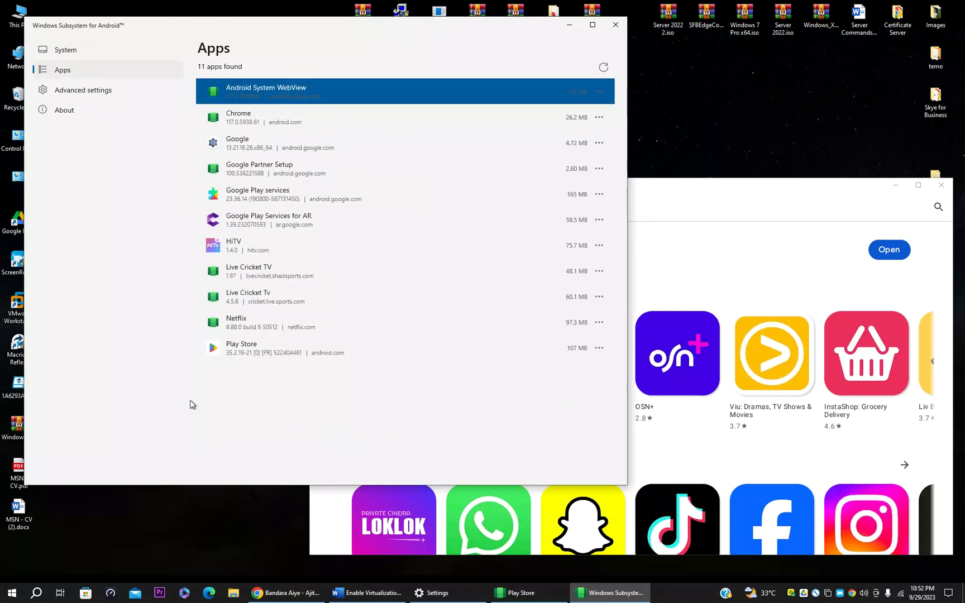
click(604, 66)
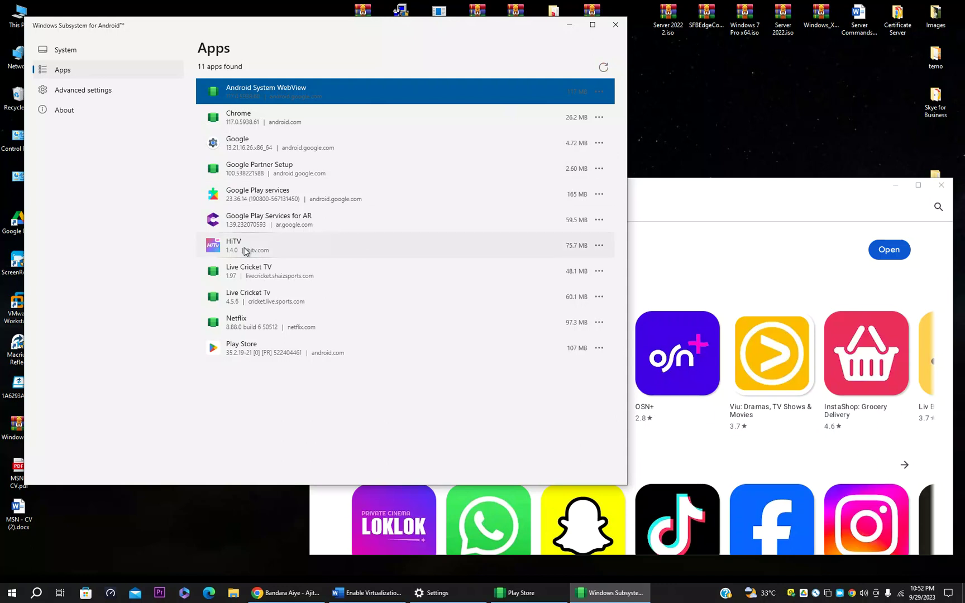
click(598, 245)
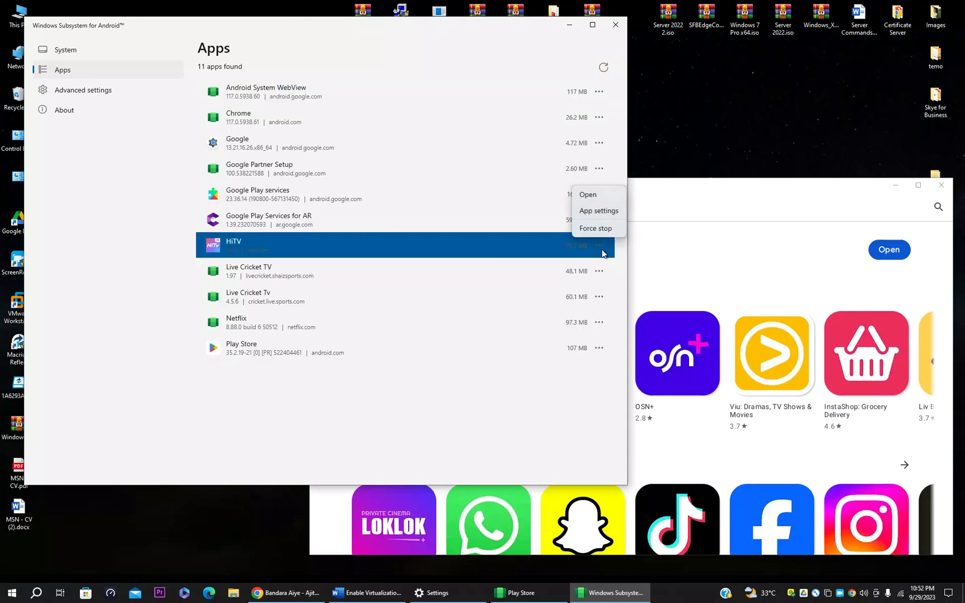
click(588, 195)
drag(466, 114, 748, 78)
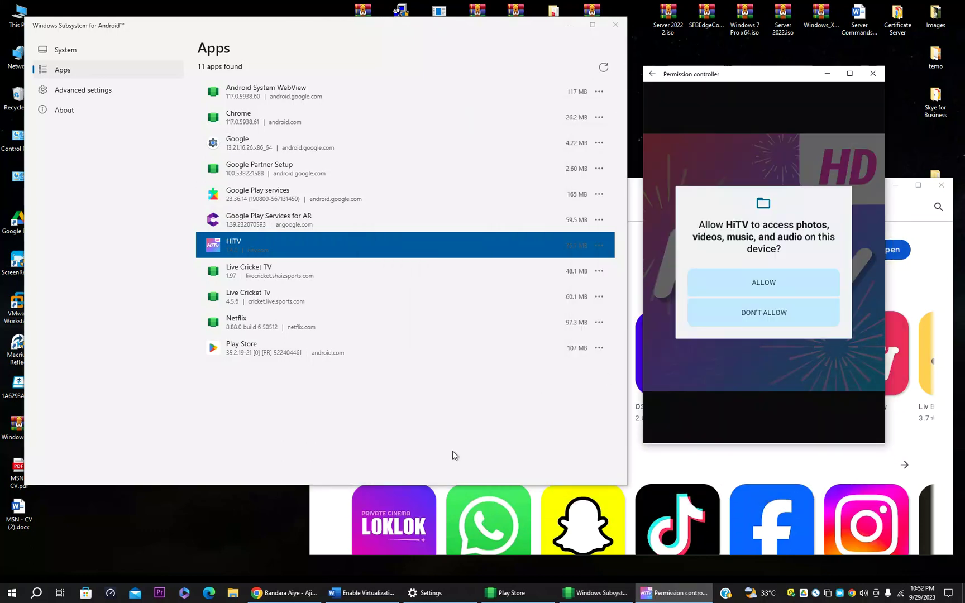
click(789, 283)
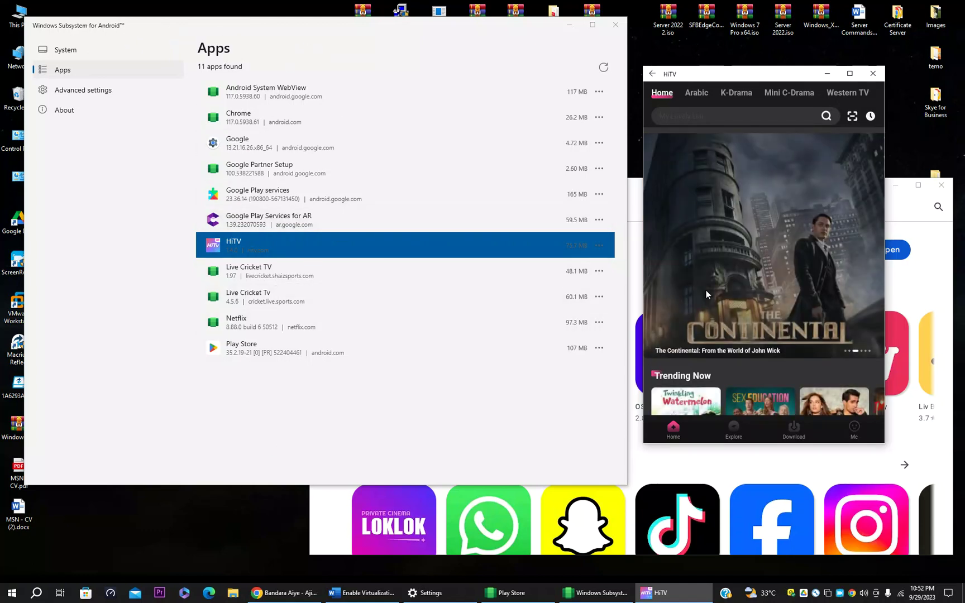
click(827, 73)
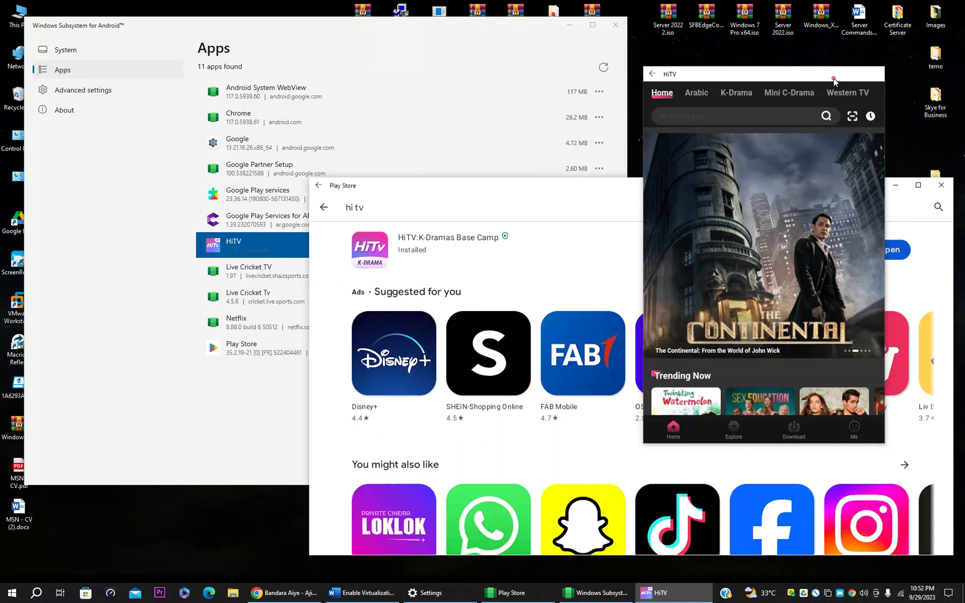
click(896, 186)
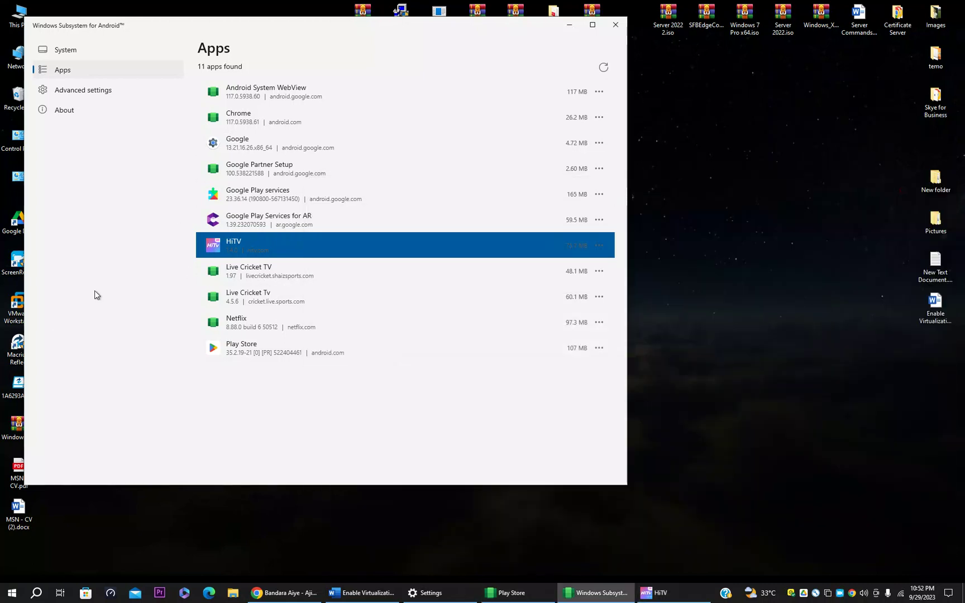
- Switch Developer mode on and back off in the subsystem's advanced settings
click(98, 98)
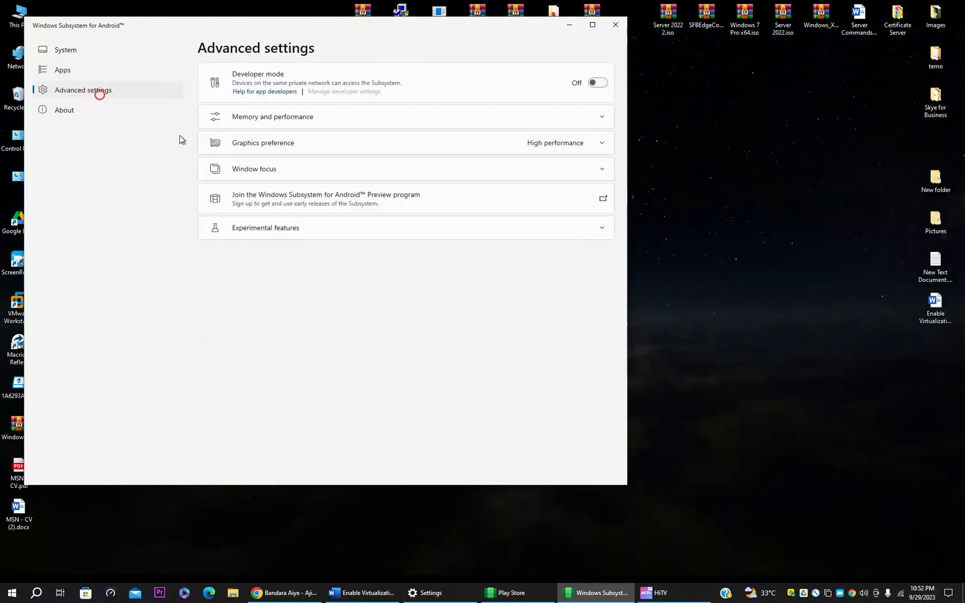
click(604, 84)
click(597, 85)
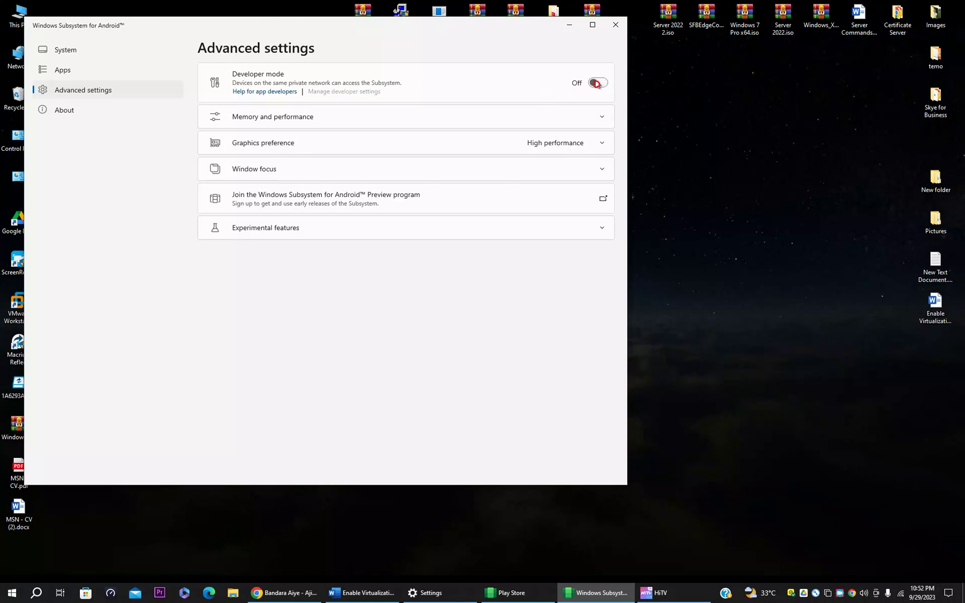
- Examine the subsystem's Memory and performance options, including the memory allocation choices, and collapse them unchanged
click(410, 120)
click(273, 257)
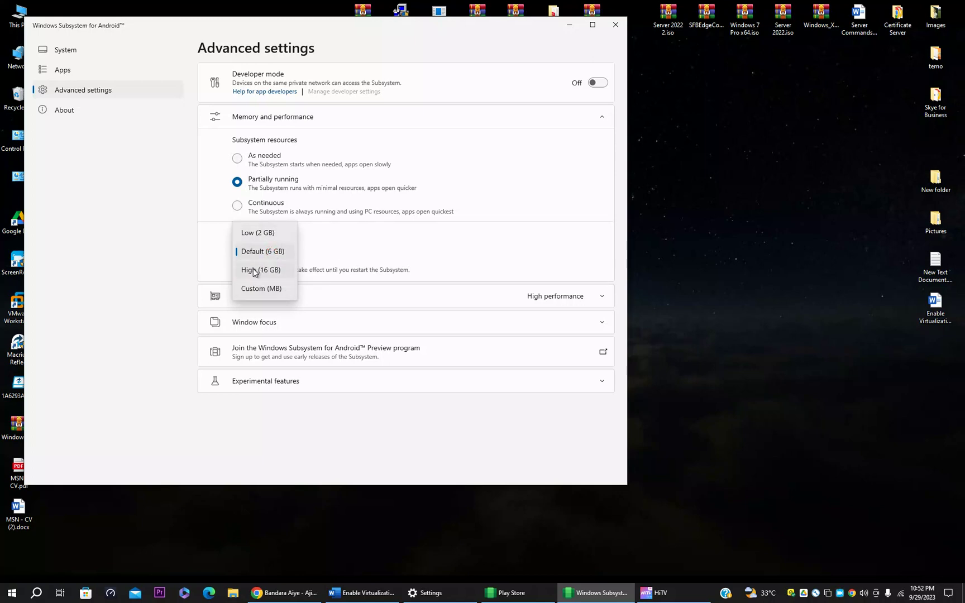
click(219, 242)
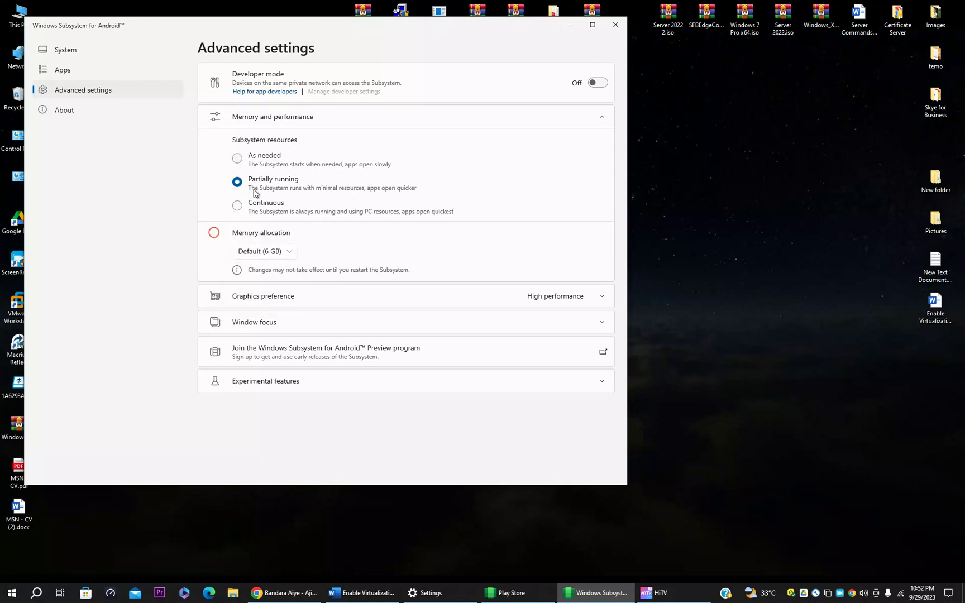
click(602, 116)
- Examine the Graphics preference and Window focus options in the advanced settings and collapse them again
click(252, 147)
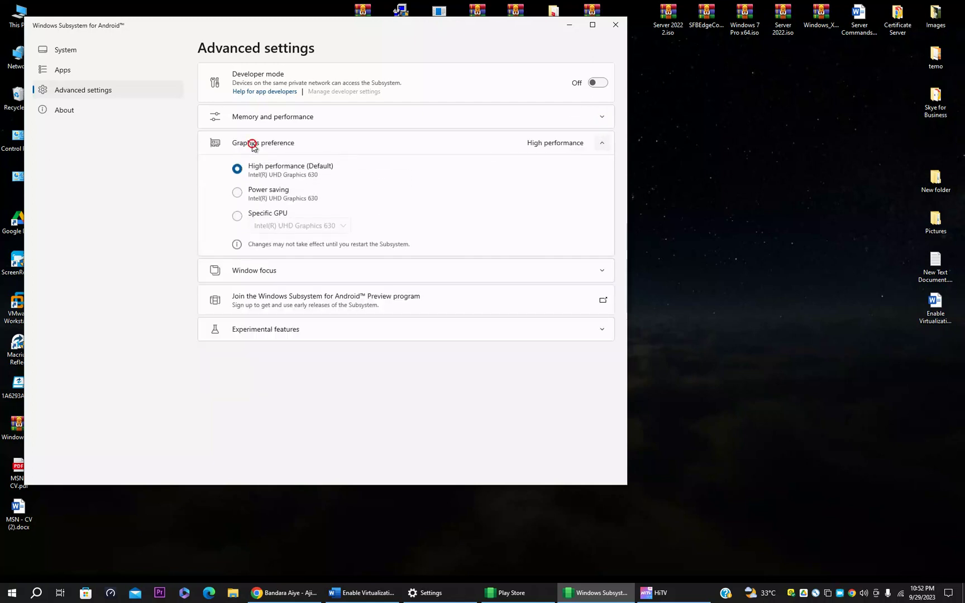
click(275, 148)
click(261, 174)
click(255, 166)
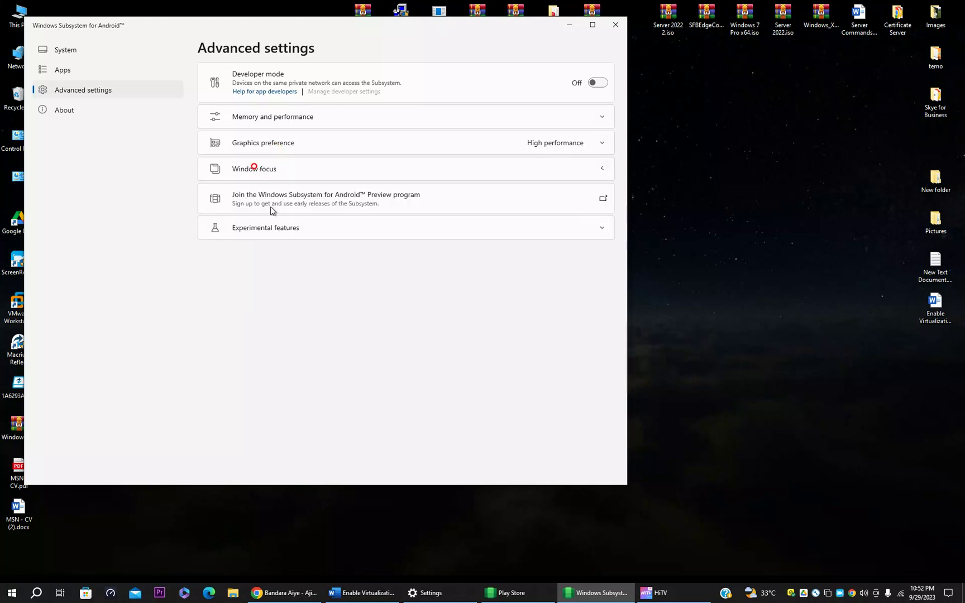
- Turn on Local network access and Share user folders under the experimental features, and glance at the About page
click(268, 228)
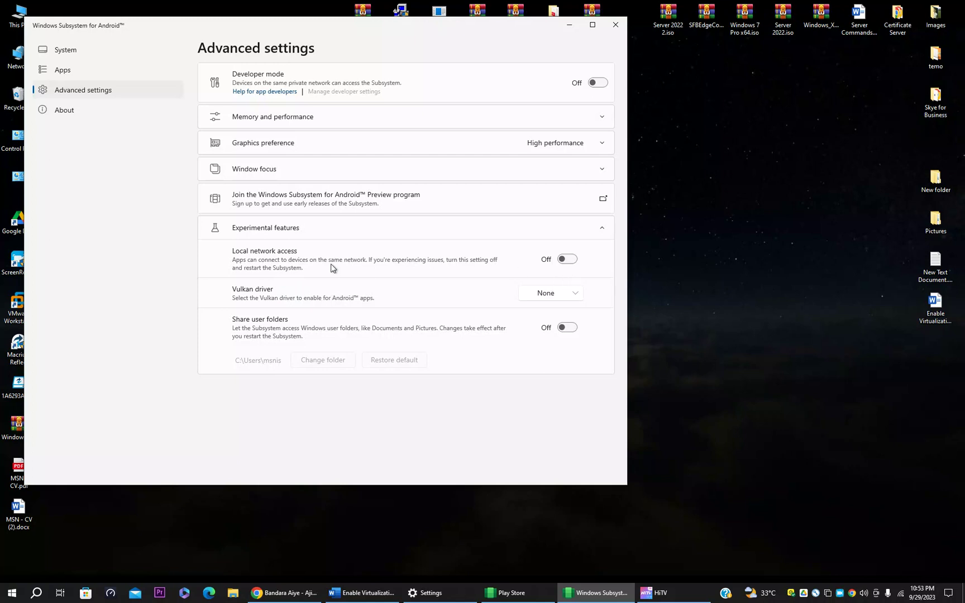
click(569, 260)
click(567, 328)
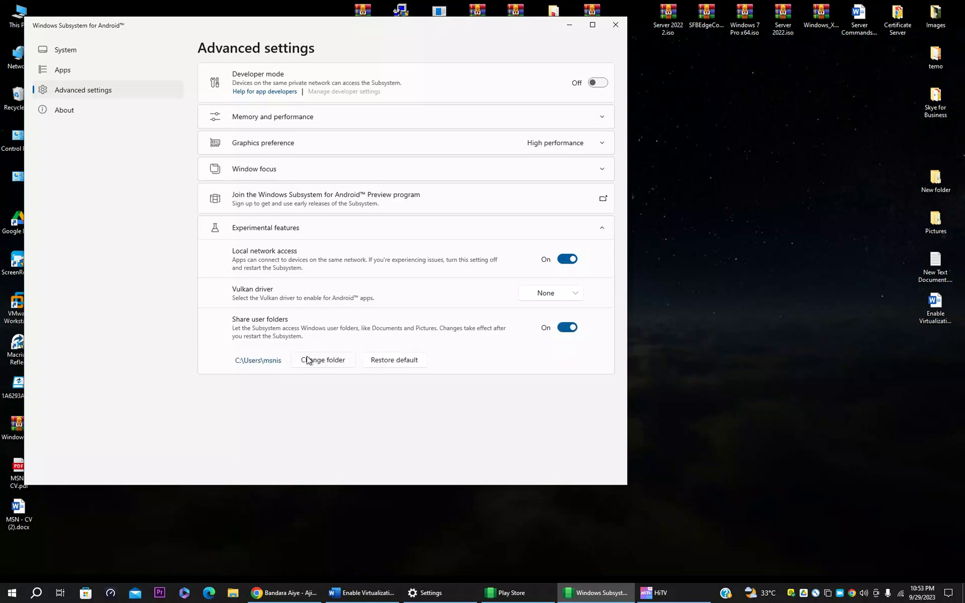
click(83, 112)
click(73, 92)
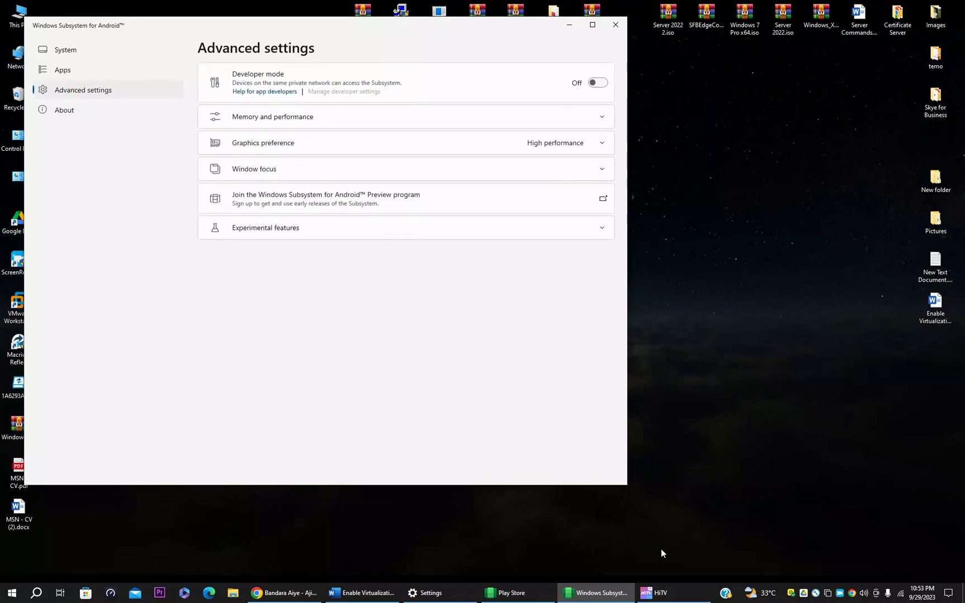
- Minimize the subsystem settings, open New Text Document from the desktop, and enlarge its window until the full command lines fit
click(567, 28)
double_click(935, 274)
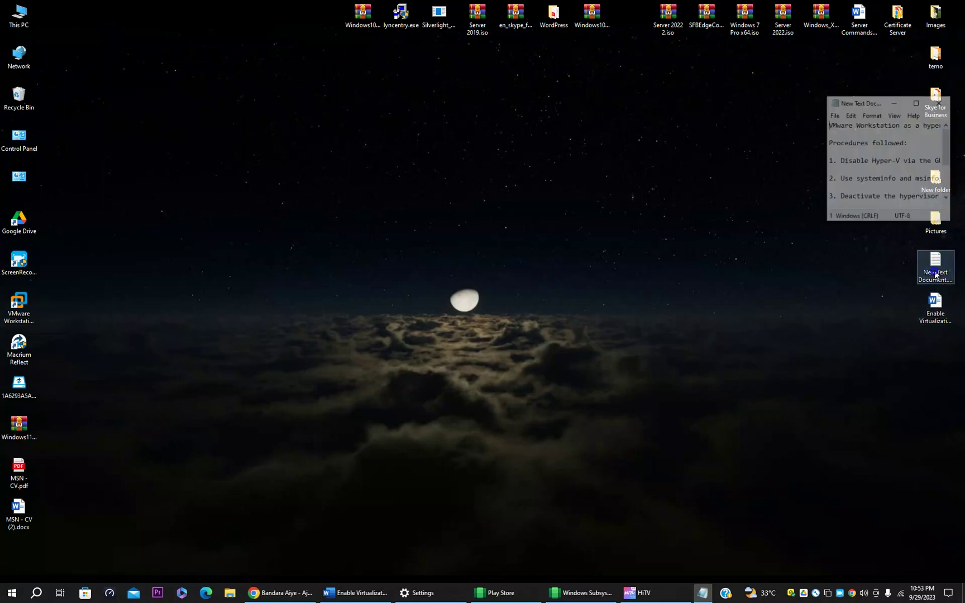
click(921, 103)
double_click(251, 4)
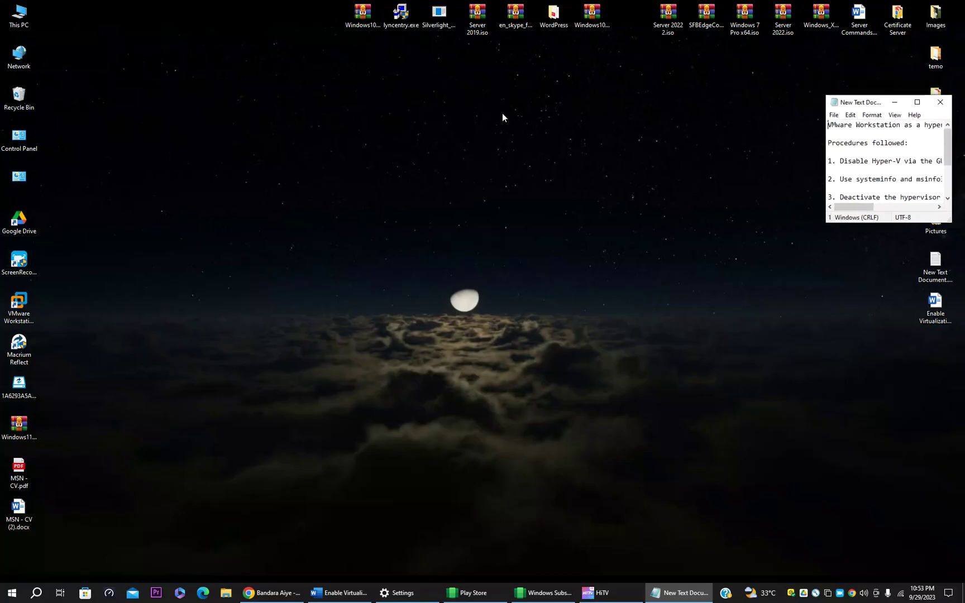
drag(824, 94, 278, 27)
drag(402, 222, 402, 370)
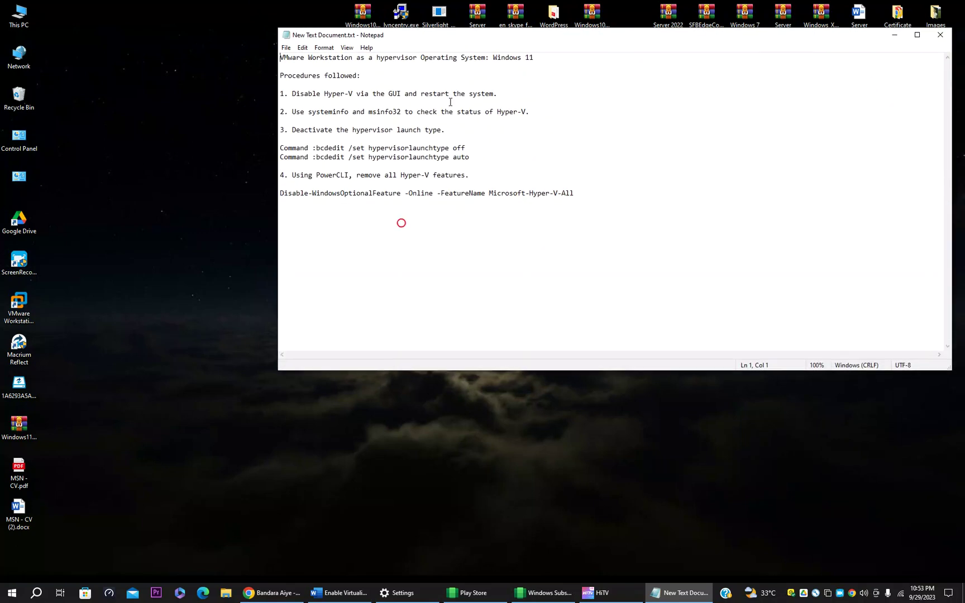
- Narrow and centre the Notepad window, and insert a blank line between the two bcdedit commands
drag(441, 42, 389, 157)
drag(900, 242, 640, 241)
drag(482, 154, 570, 149)
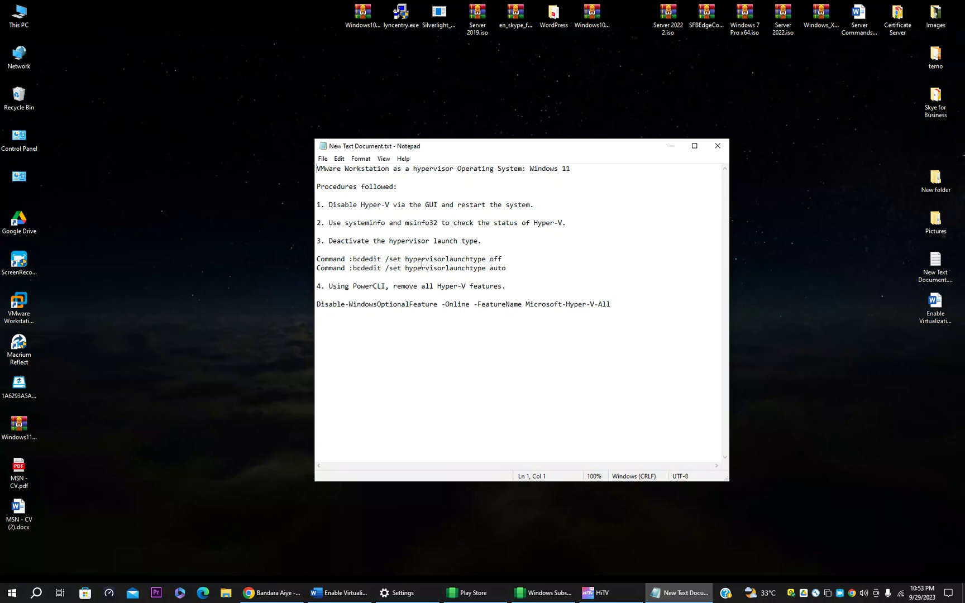
click(505, 260)
key(Return)
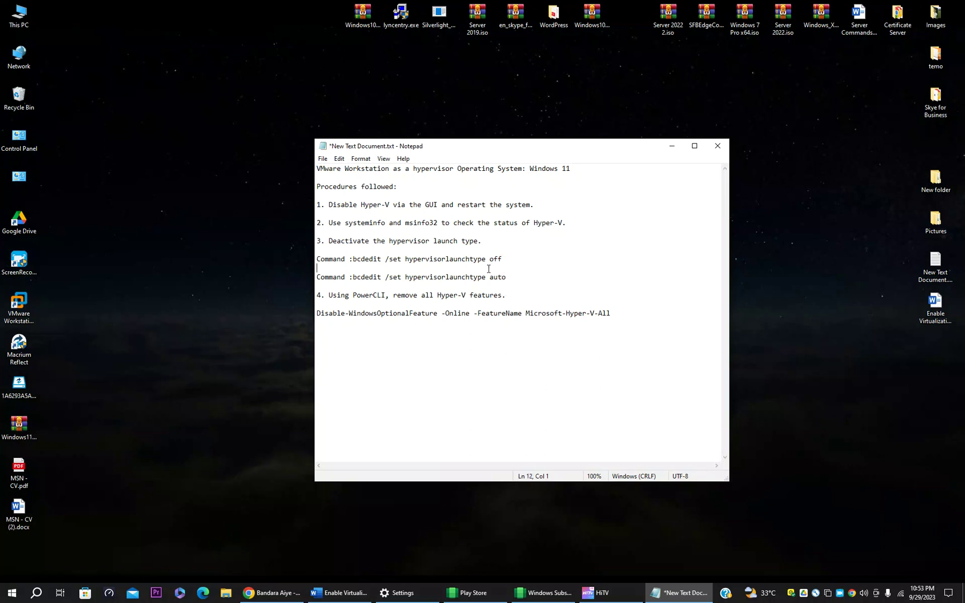
- Open Command Prompt as administrator and place its window below the commands in the notes
click(12, 594)
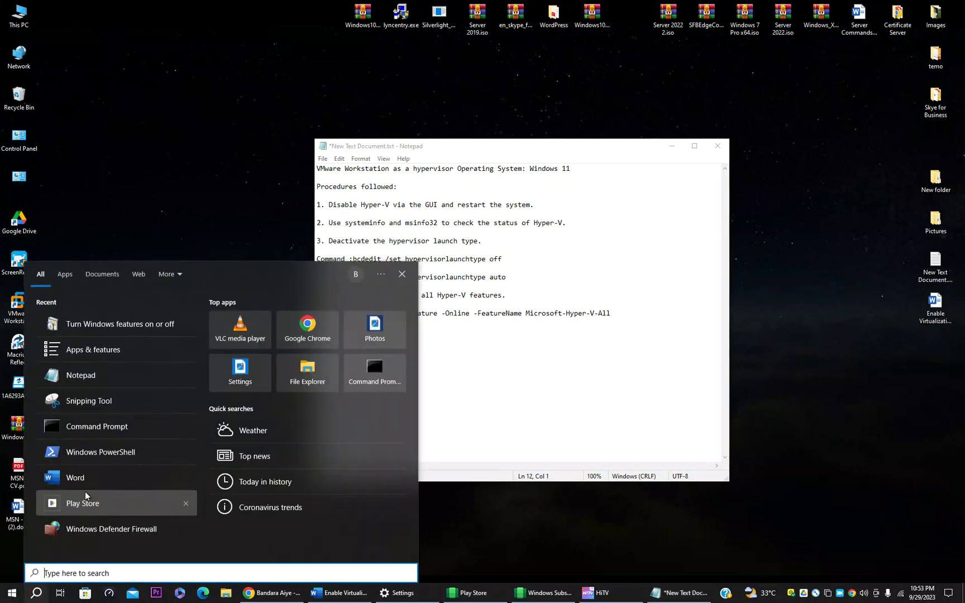
text(cmd)
right_click(129, 328)
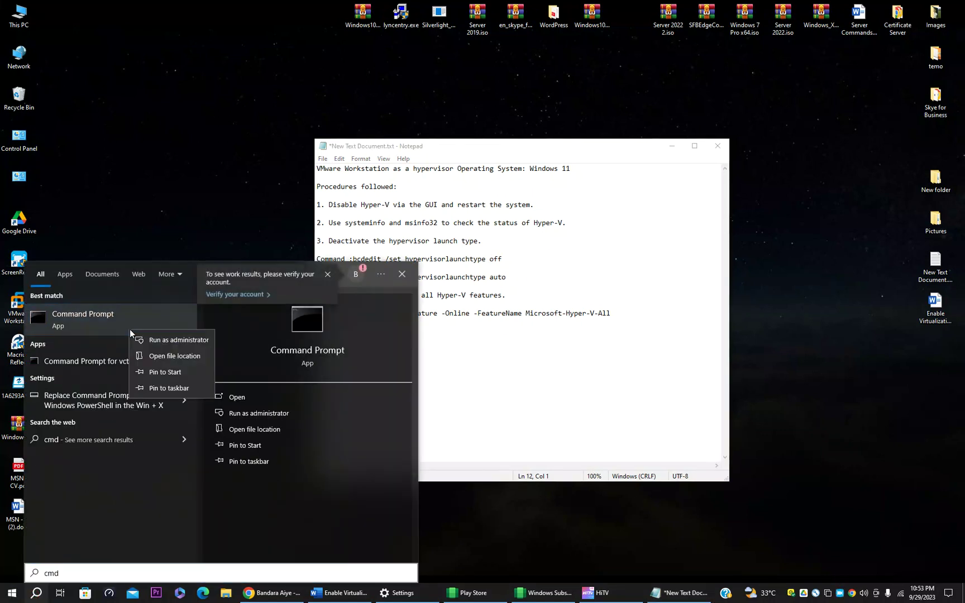
click(142, 340)
drag(367, 124, 539, 344)
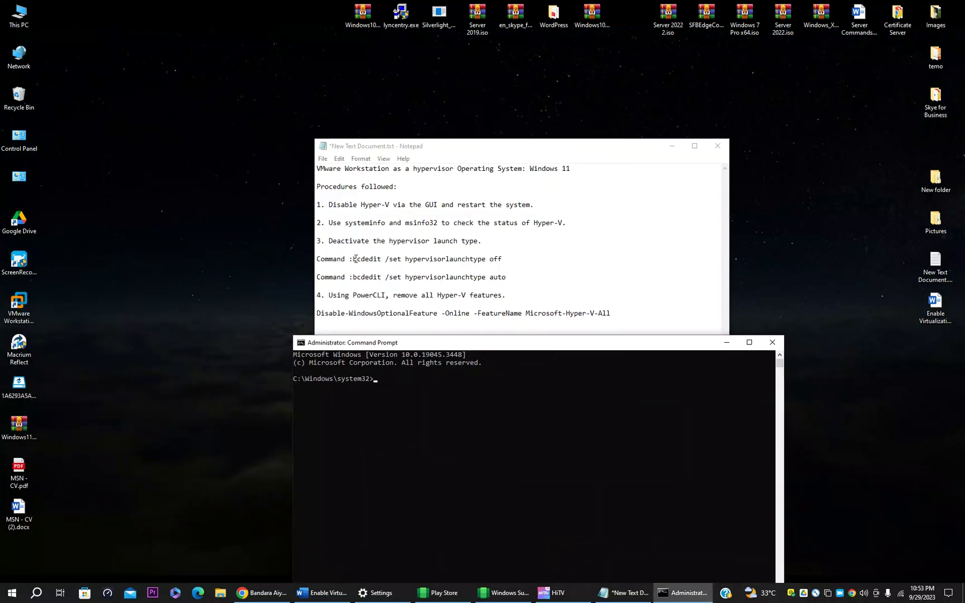
- Copy "bcdedit /set hypervisorlaunchtype off" from the notes and paste it at the Command Prompt without running it
drag(355, 258, 499, 259)
right_click(491, 258)
click(509, 286)
click(323, 416)
right_click(306, 423)
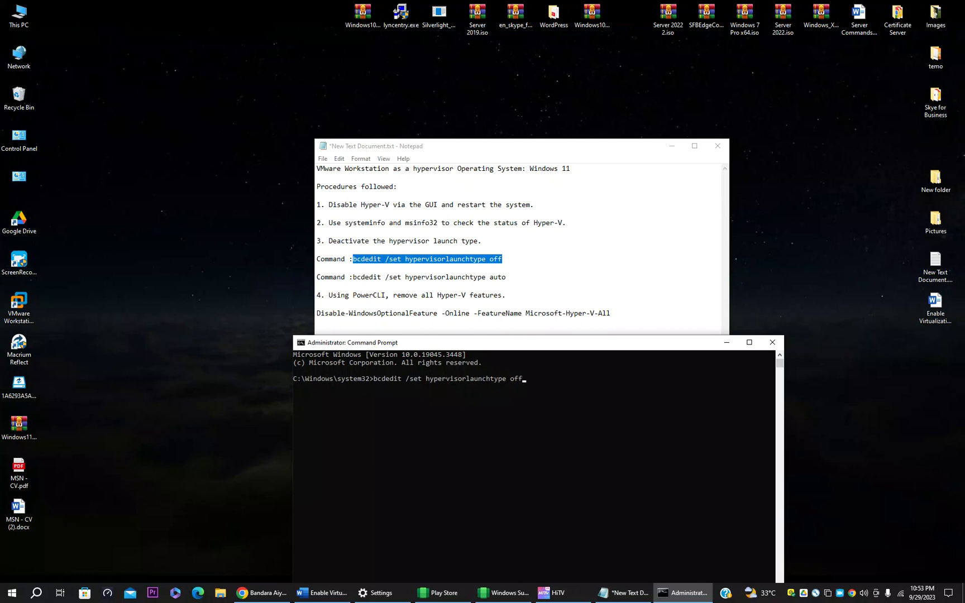
- Bring up the Play Store window from the Start menu and minimize it again
key(super)
click(176, 549)
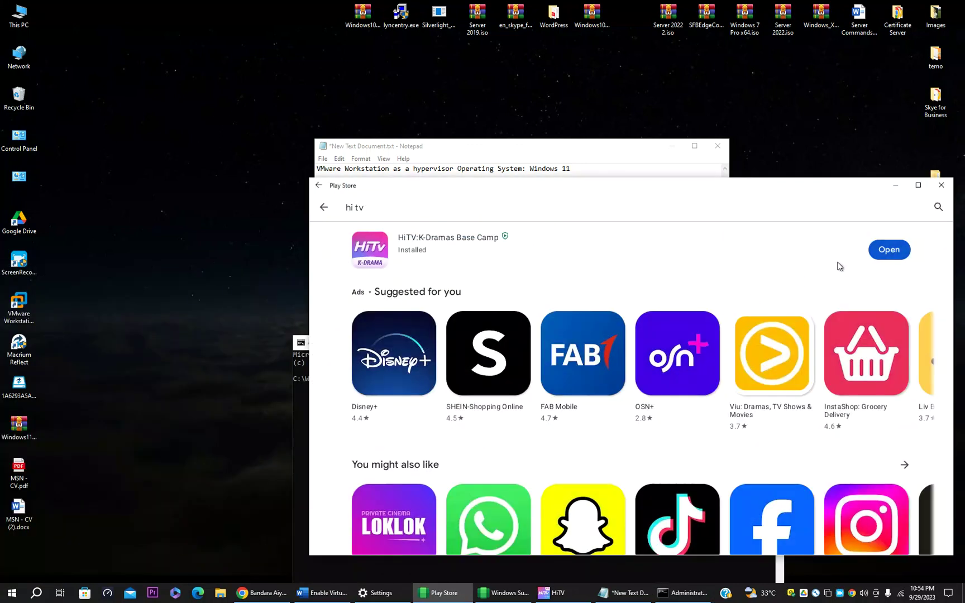
click(890, 184)
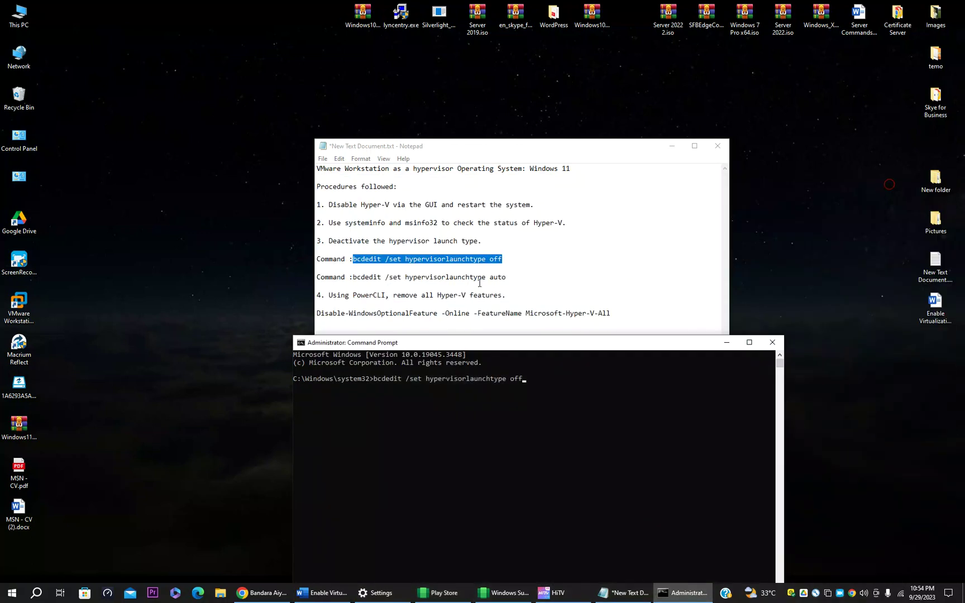
- Copy "bcdedit /set hypervisorlaunchtype auto" from the notes and enter it in place of the off command at the Command Prompt
click(353, 280)
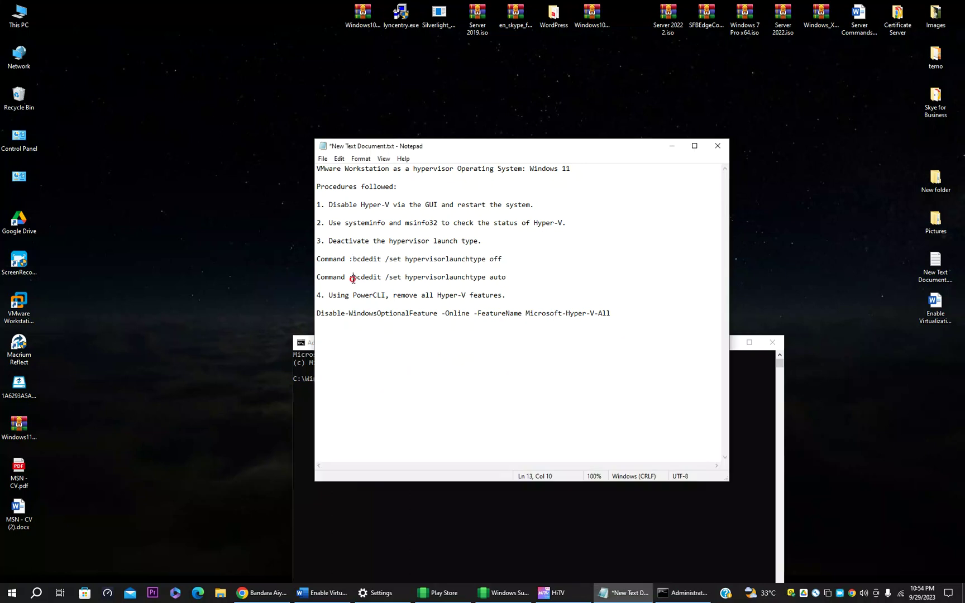
drag(353, 280, 500, 281)
right_click(499, 278)
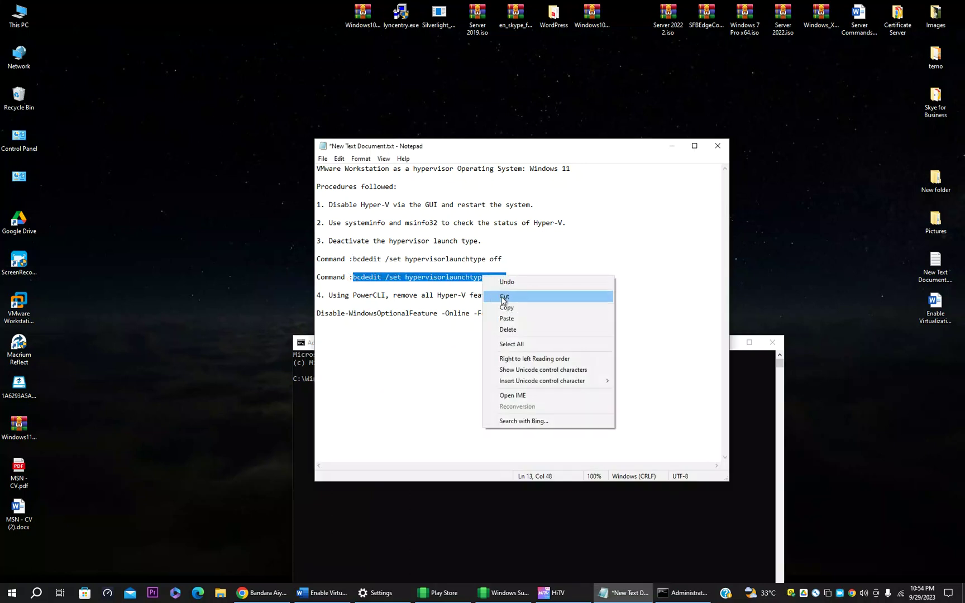
click(504, 306)
click(305, 407)
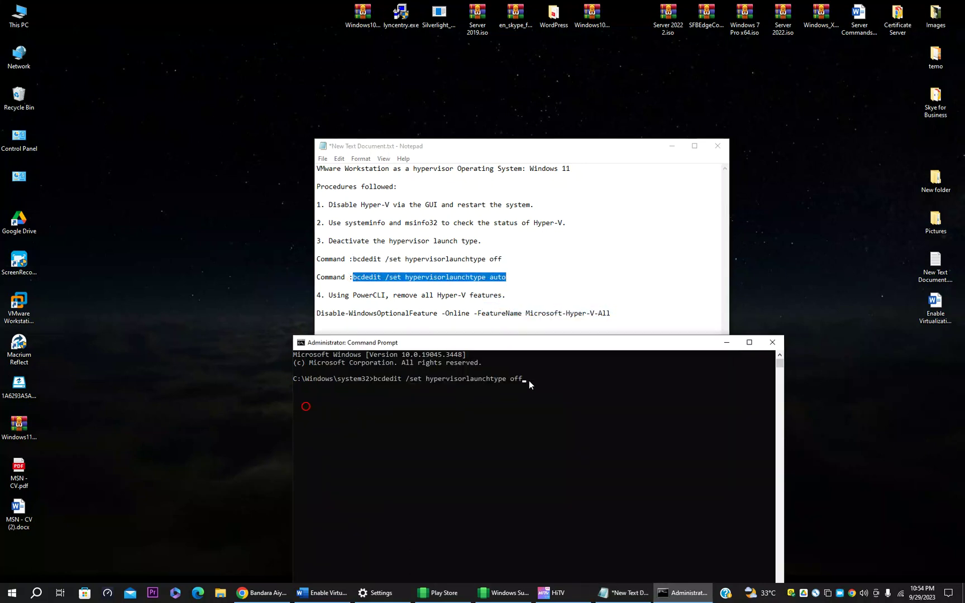
key(BackSpace)
key(BackSpace)
key(BackSpace)
key(BackSpace)
key(BackSpace)
key(BackSpace)
key(BackSpace)
key(BackSpace)
key(BackSpace)
key(BackSpace)
key(BackSpace)
key(BackSpace)
key(BackSpace)
key(BackSpace)
key(BackSpace)
key(BackSpace)
text(t /set hypervisorlaunchtype auto)
- Copy the "Disable-WindowsOptionalFeature -Online -FeatureName Microsoft-Hyper-V-All" command from the notes
click(12, 592)
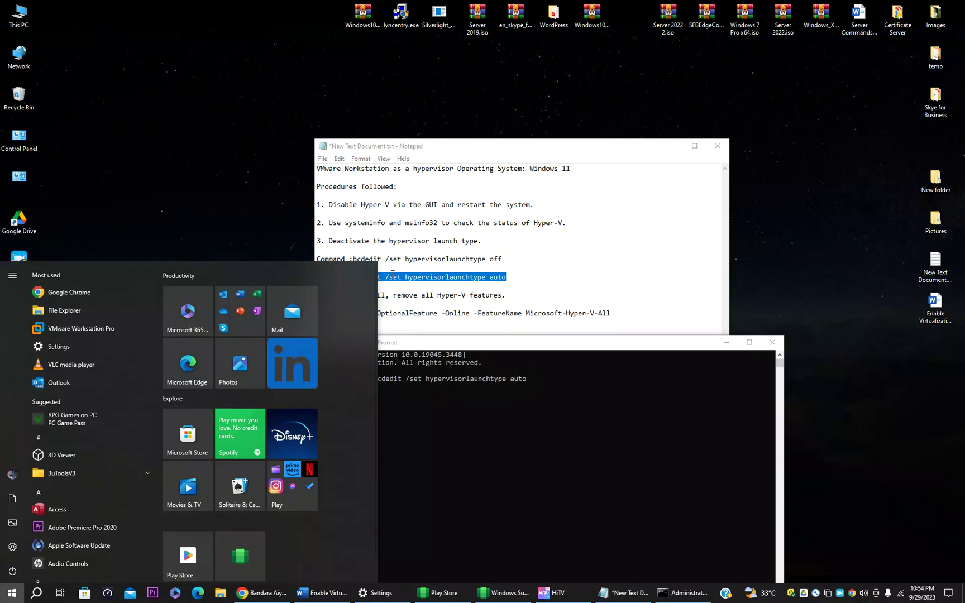
click(567, 234)
drag(610, 313, 318, 315)
right_click(324, 317)
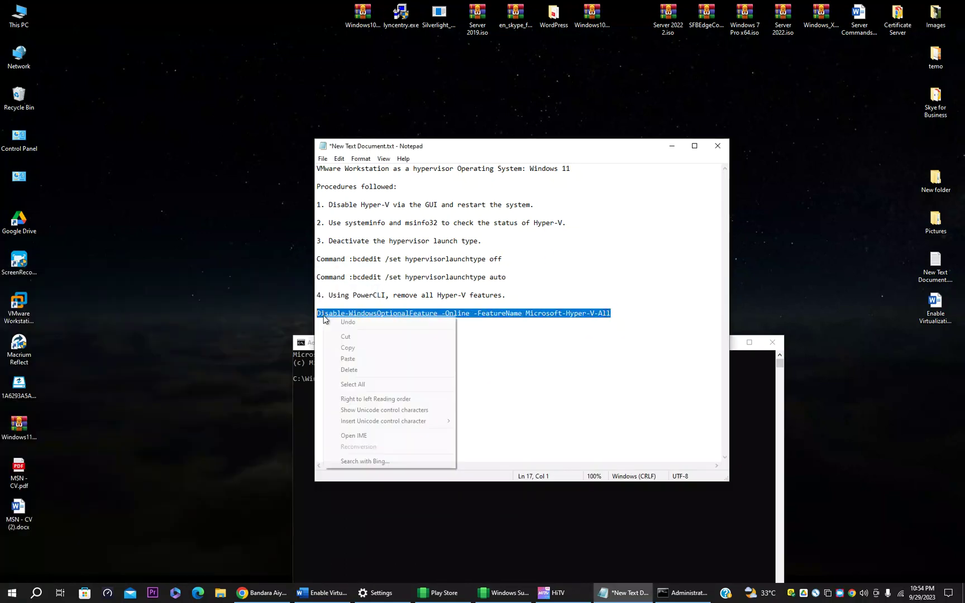
click(348, 348)
- Search for "power" and open Windows PowerShell as administrator
click(12, 593)
text(po)
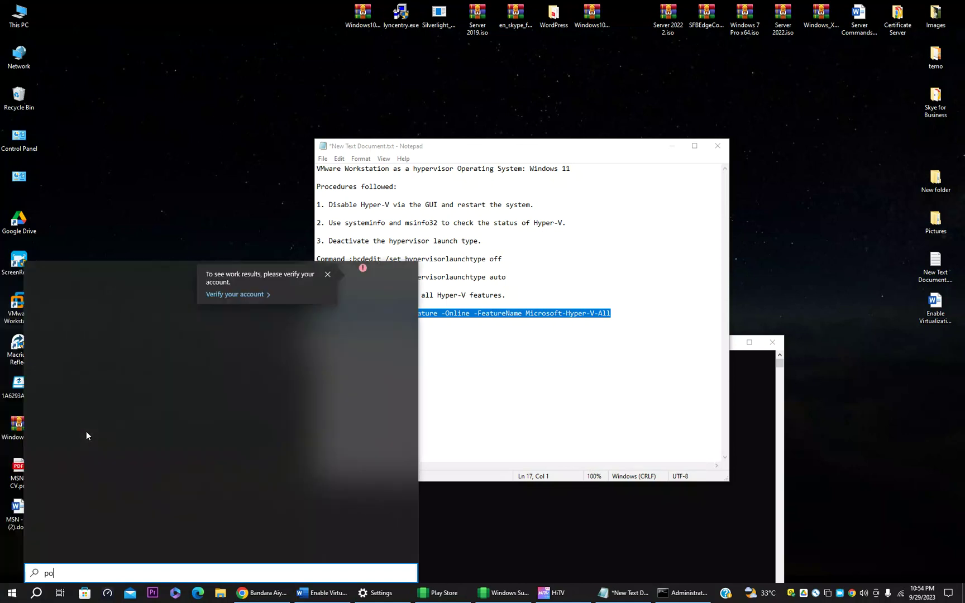
text(wer)
right_click(104, 316)
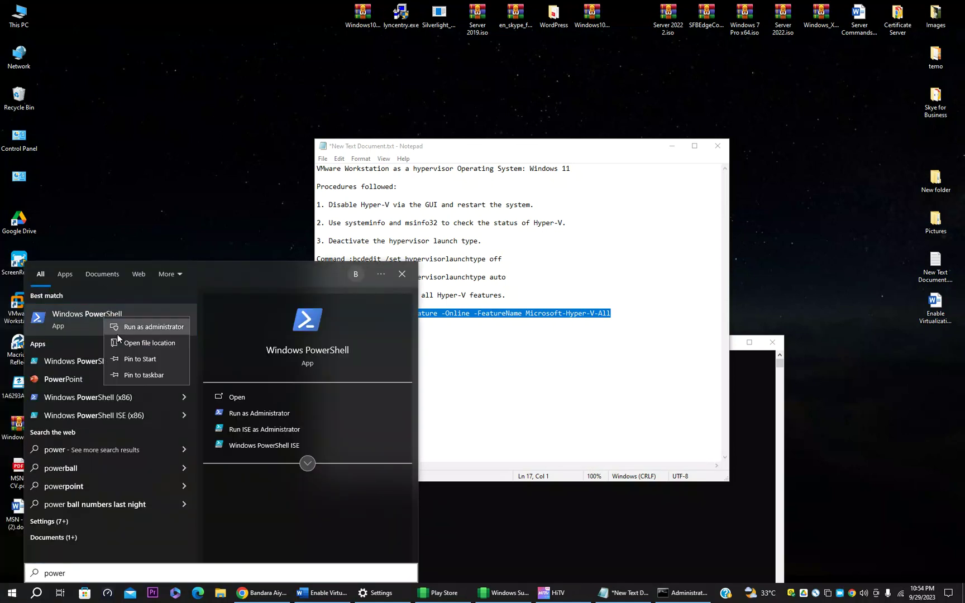
key(Escape)
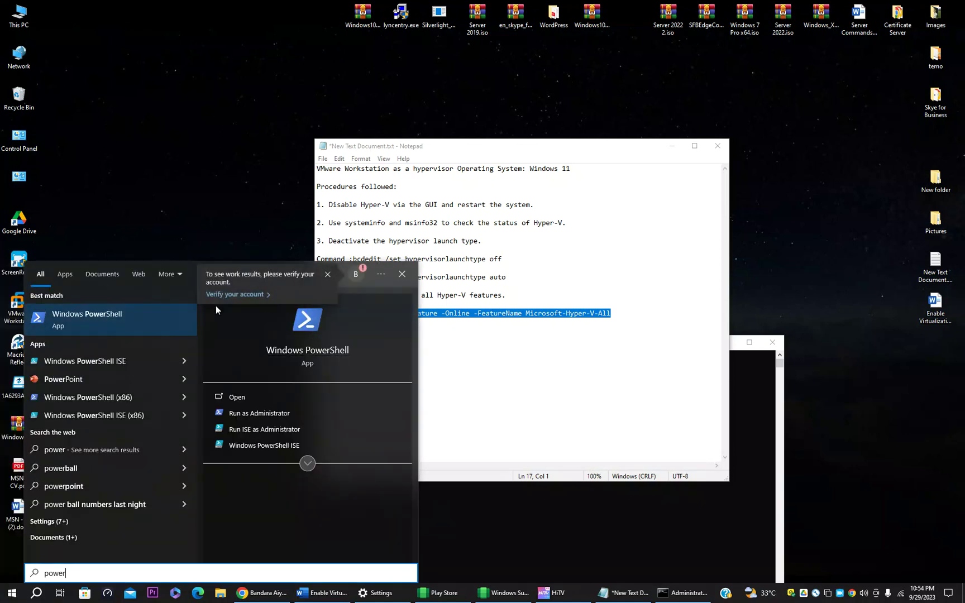
click(178, 319)
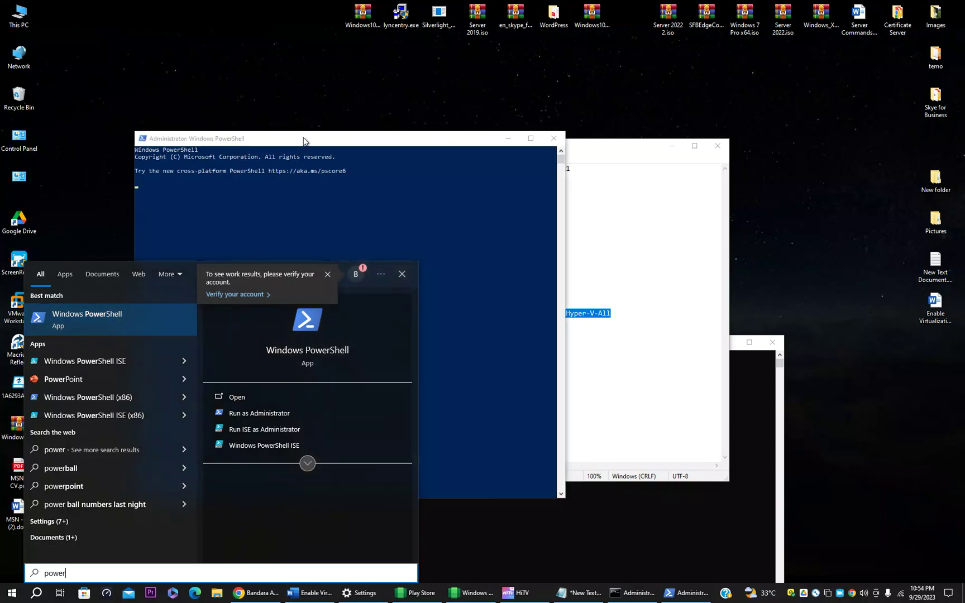
- Run the copied Disable-WindowsOptionalFeature command for Microsoft-Hyper-V-All in PowerShell and minimize the window without answering the restart question
right_click(348, 206)
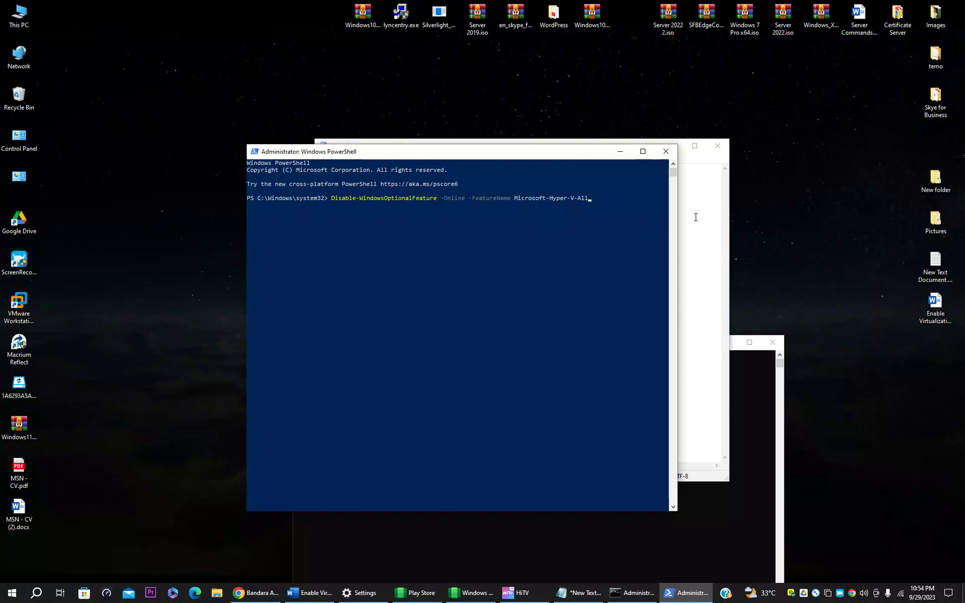
key(Return)
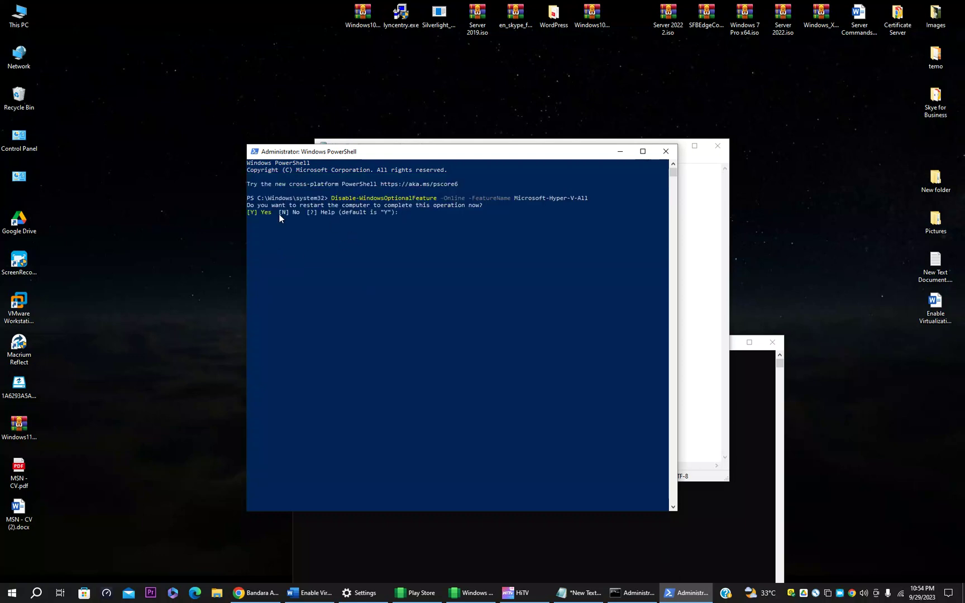
click(626, 156)
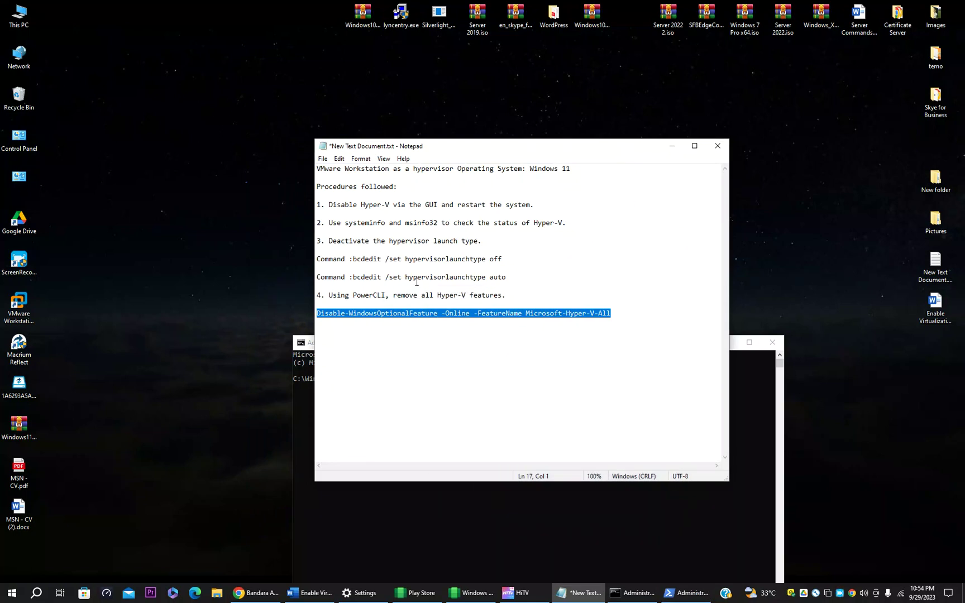
- Copy "bcdedit /set hypervisorlaunchtype auto" from the notes again, clear the Command Prompt line and paste the command there
key(super)
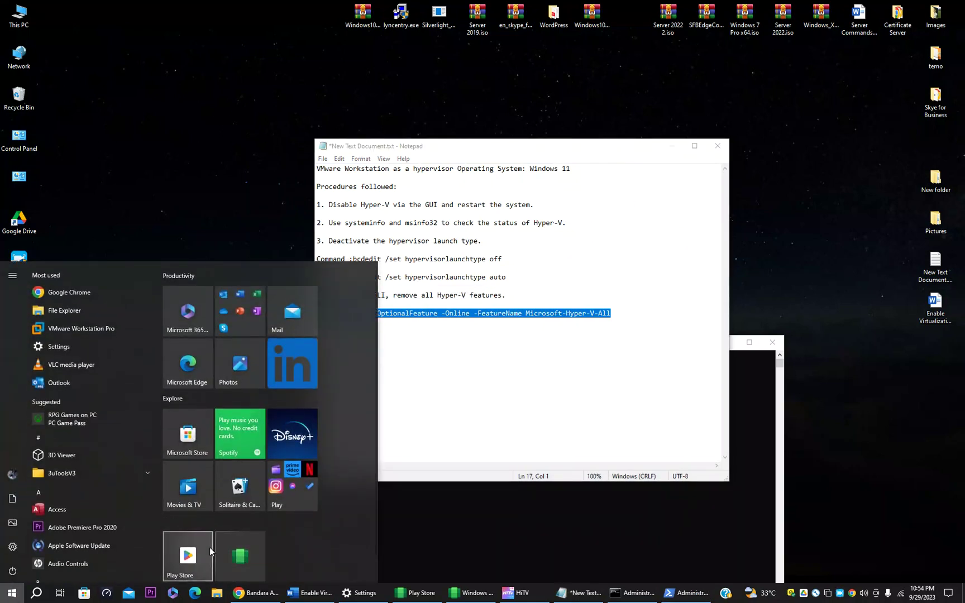
click(433, 378)
drag(506, 278, 353, 277)
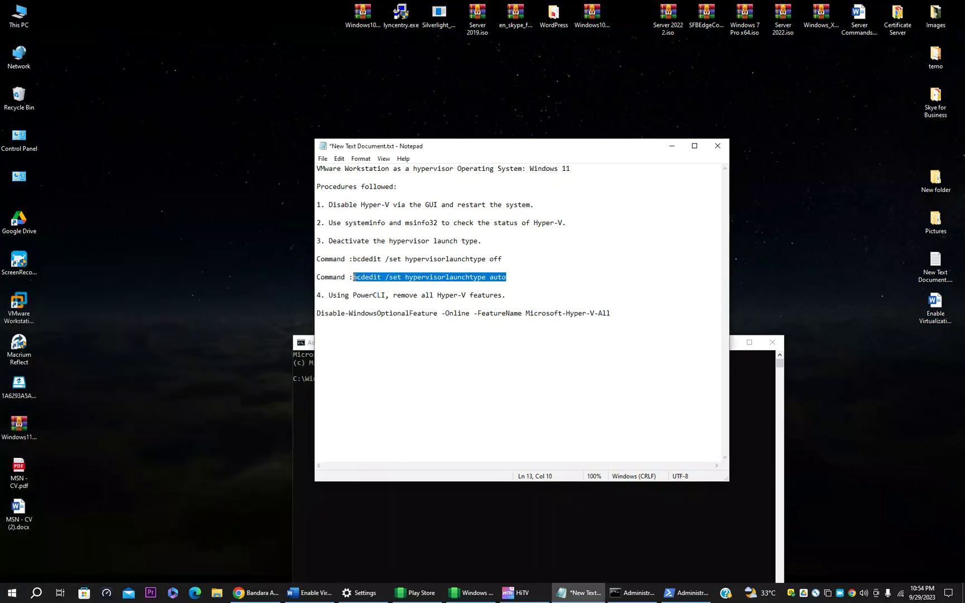
right_click(353, 278)
click(385, 310)
right_click(294, 447)
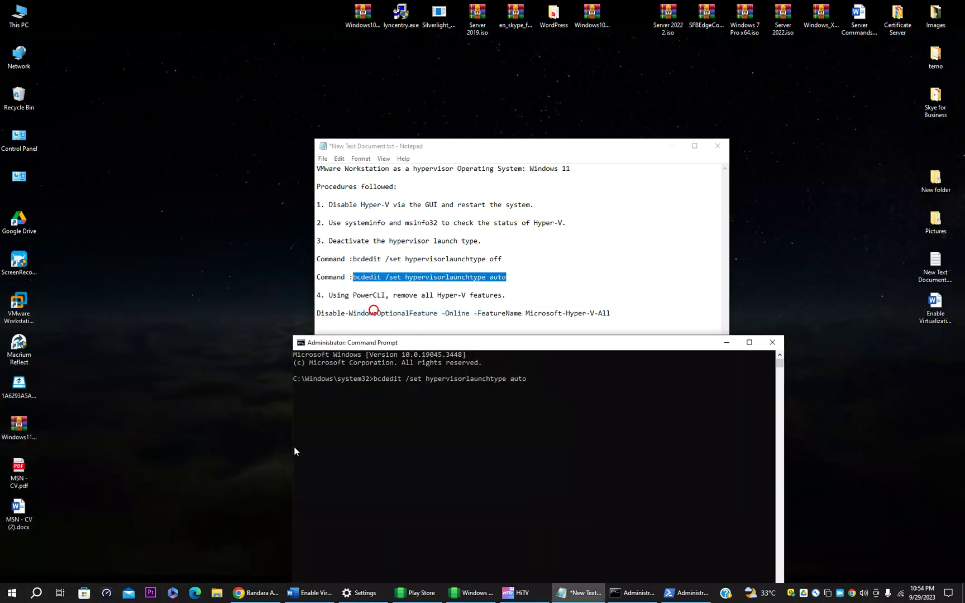
key(BackSpace)
key(BackSpace)
key(BackSpace)
key(BackSpace)
key(BackSpace)
key(BackSpace)
key(BackSpace)
key(BackSpace)
key(BackSpace)
key(BackSpace)
key(BackSpace)
key(BackSpace)
key(BackSpace)
key(BackSpace)
key(BackSpace)
key(BackSpace)
key(BackSpace)
key(BackSpace)
key(BackSpace)
key(BackSpace)
key(BackSpace)
key(BackSpace)
key(BackSpace)
key(BackSpace)
key(BackSpace)
key(BackSpace)
key(BackSpace)
key(BackSpace)
key(BackSpace)
key(BackSpace)
key(BackSpace)
key(BackSpace)
key(BackSpace)
key(BackSpace)
key(BackSpace)
key(BackSpace)
key(BackSpace)
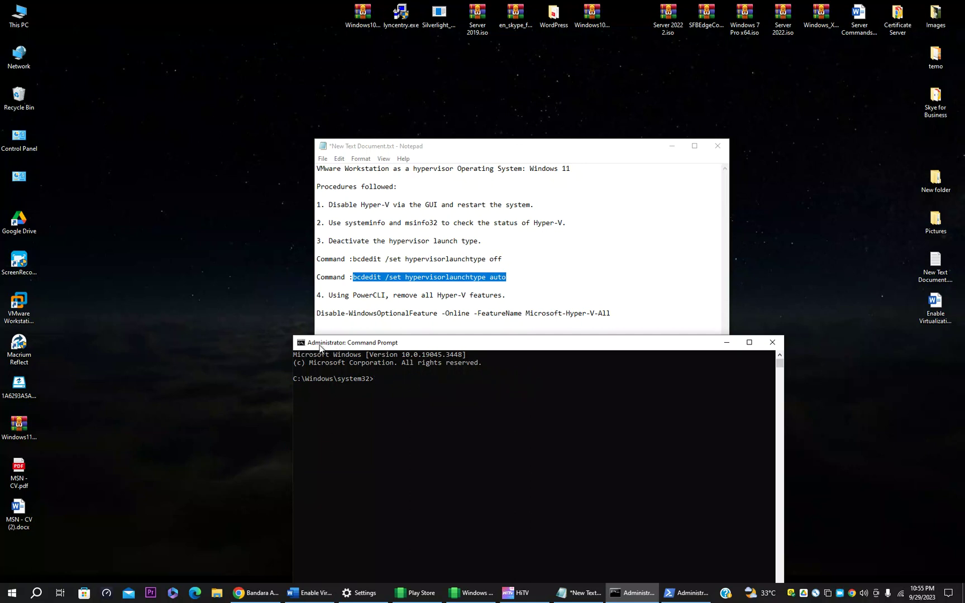
right_click(451, 393)
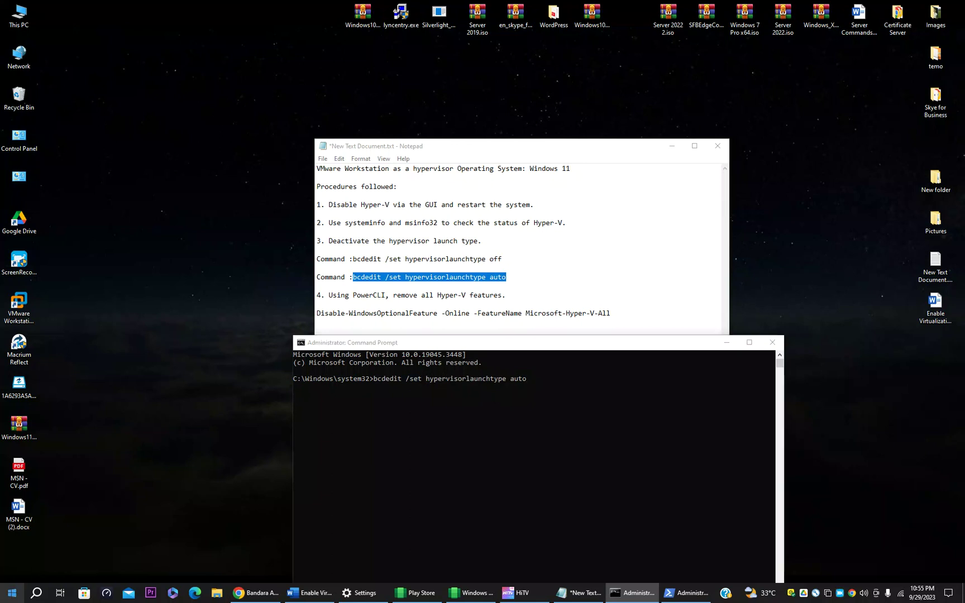
click(12, 593)
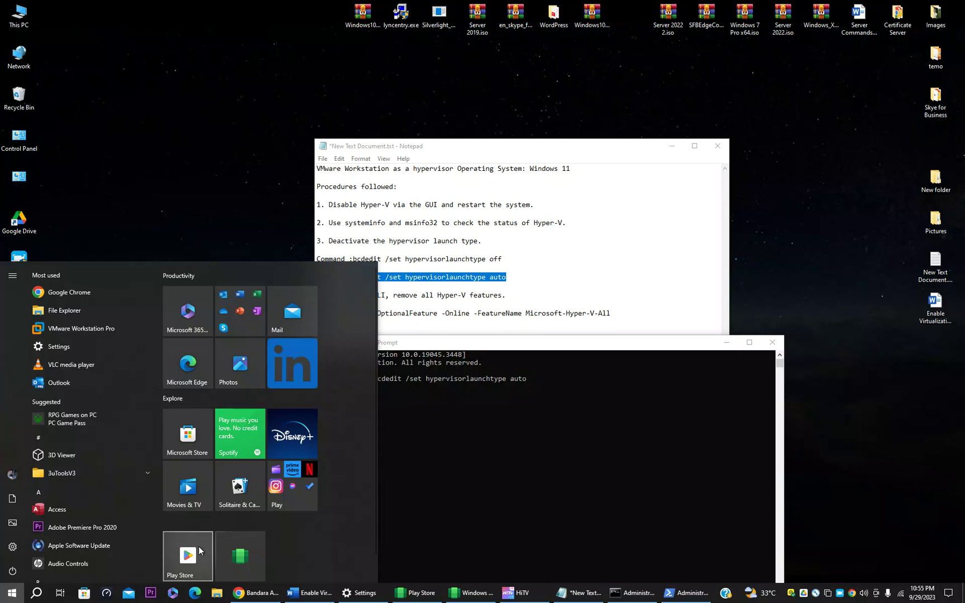